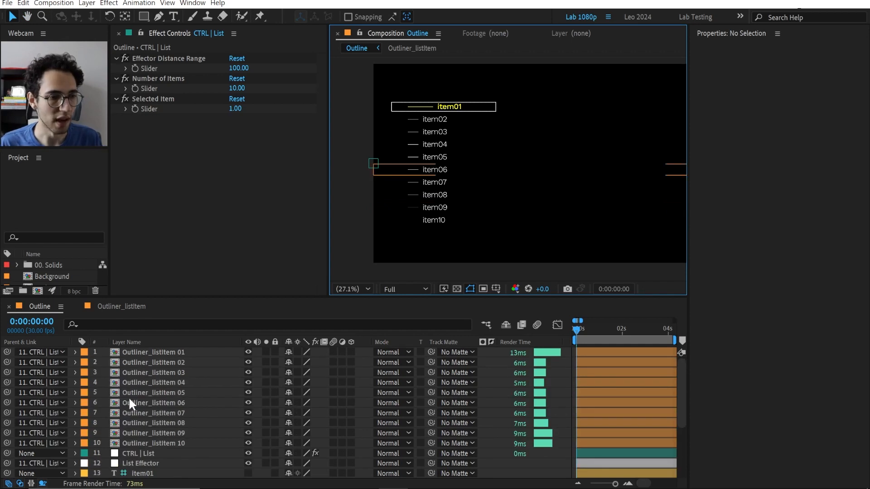
Select the layers Outliner_listItem 01 to 10 and examine the structure of the layers beneath them.
{"action": "left_click", "coordinate": [159, 350]}
{"action": "left_click", "coordinate": [161, 441], "text": "shift"}
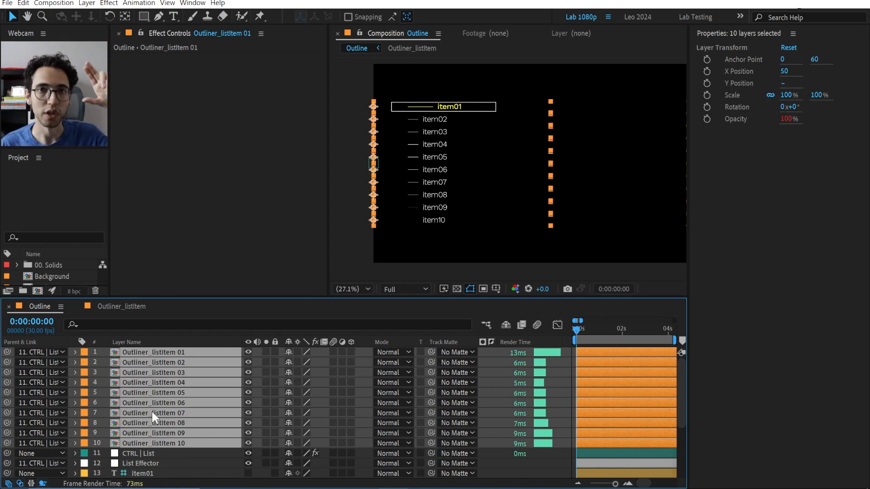
{"action": "scroll", "coordinate": [158, 407], "scroll_direction": "down", "scroll_amount": 1}
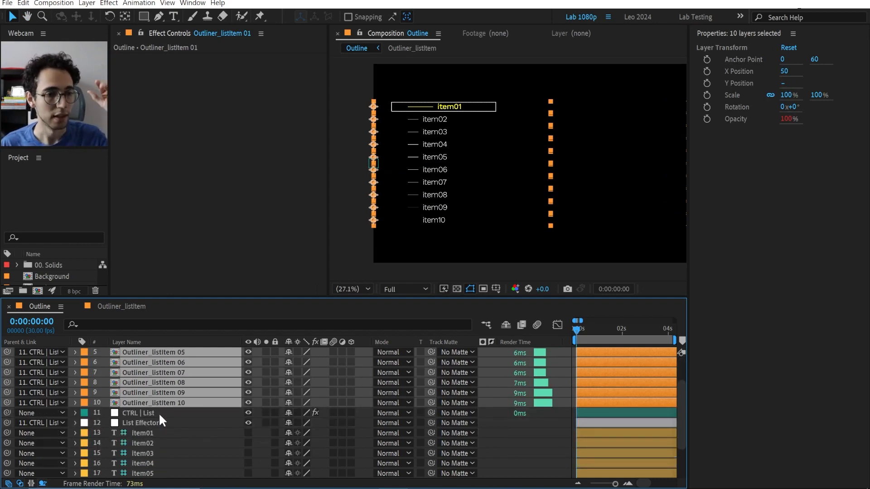
Try moving the whole list in the composition with the CTRL | List null, and undo the move.
{"action": "left_click", "coordinate": [160, 414]}
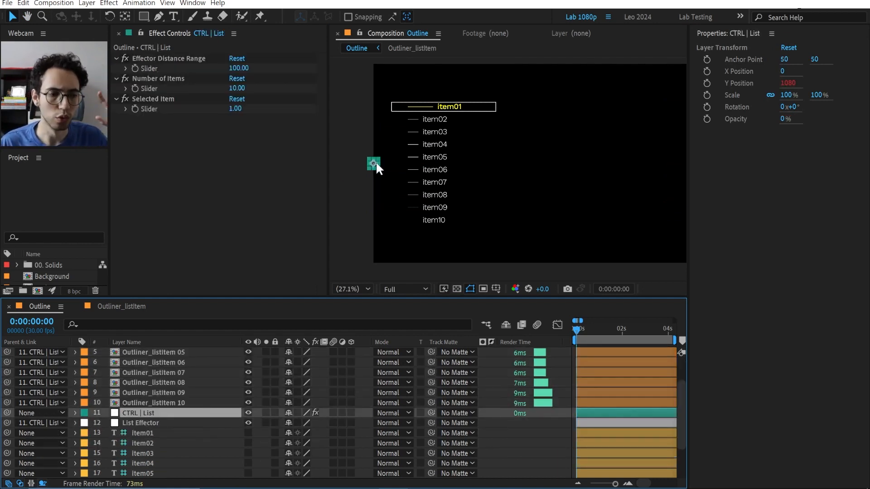
{"action": "left_click_drag", "start_coordinate": [376, 162], "coordinate": [462, 161]}
{"action": "left_click_drag", "start_coordinate": [520, 158], "coordinate": [575, 227]}
{"action": "key", "text": "ctrl+z"}
Disable the Y Position expression of the List Effector and try moving the effector over the list items.
{"action": "key", "text": "ctrl+Down"}
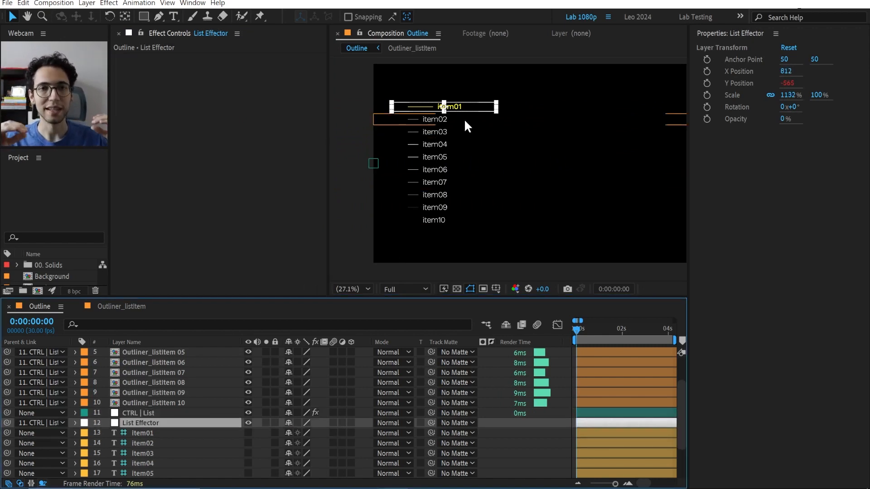
{"action": "key", "text": "p"}
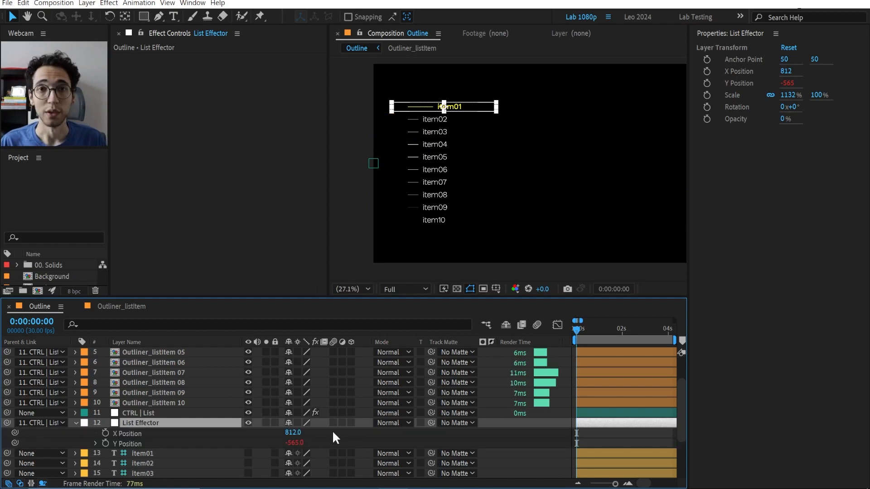
{"action": "left_click", "coordinate": [95, 442]}
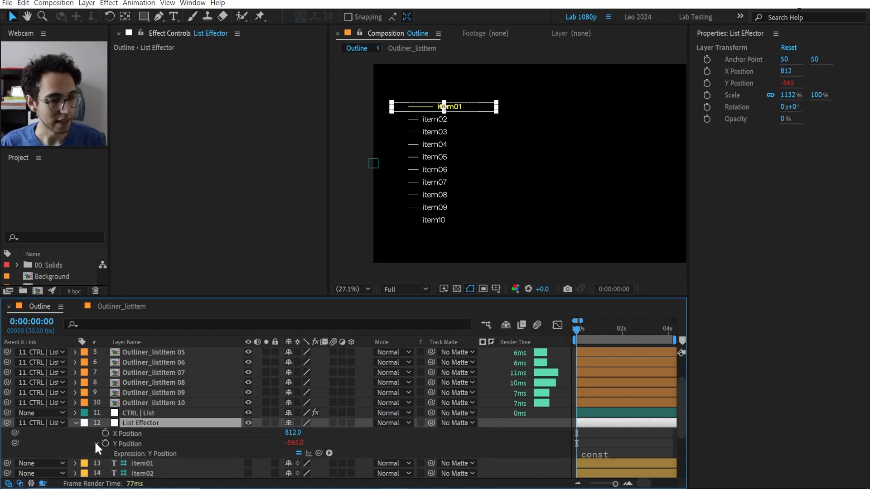
{"action": "left_click", "coordinate": [299, 453]}
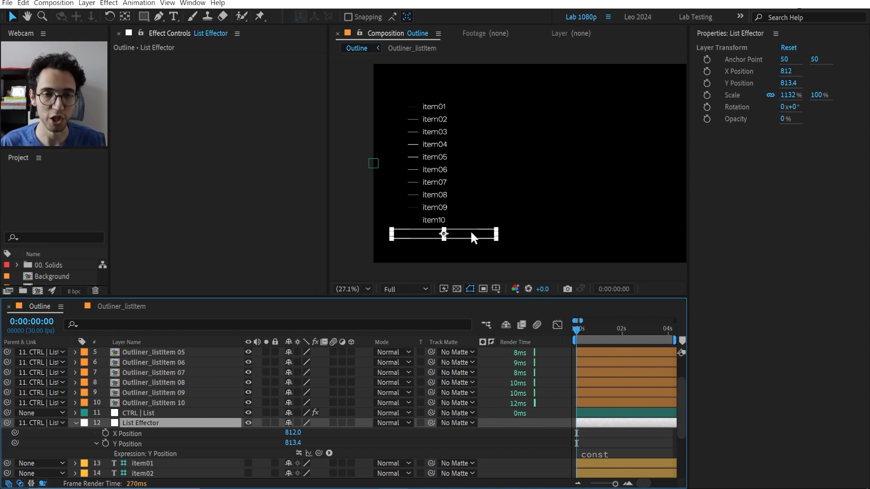
{"action": "left_click_drag", "start_coordinate": [470, 231], "coordinate": [464, 211]}
{"action": "left_click_drag", "start_coordinate": [368, 161], "coordinate": [549, 164]}
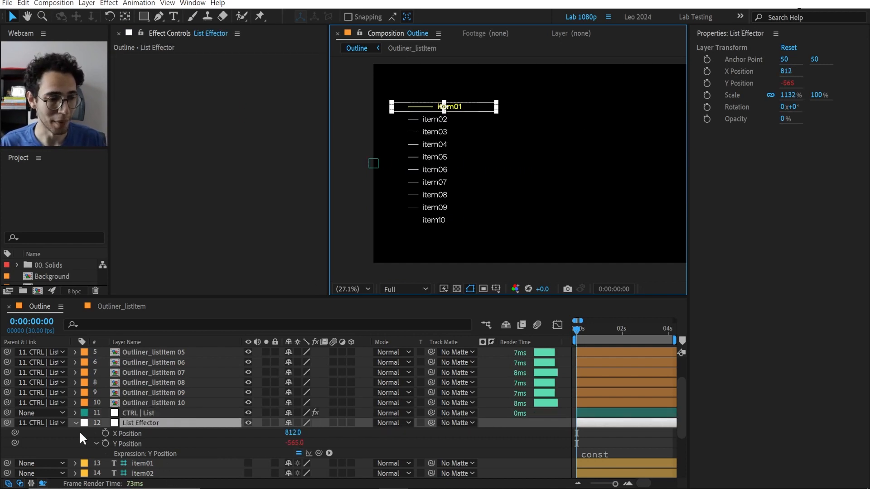
{"action": "left_click", "coordinate": [75, 422]}
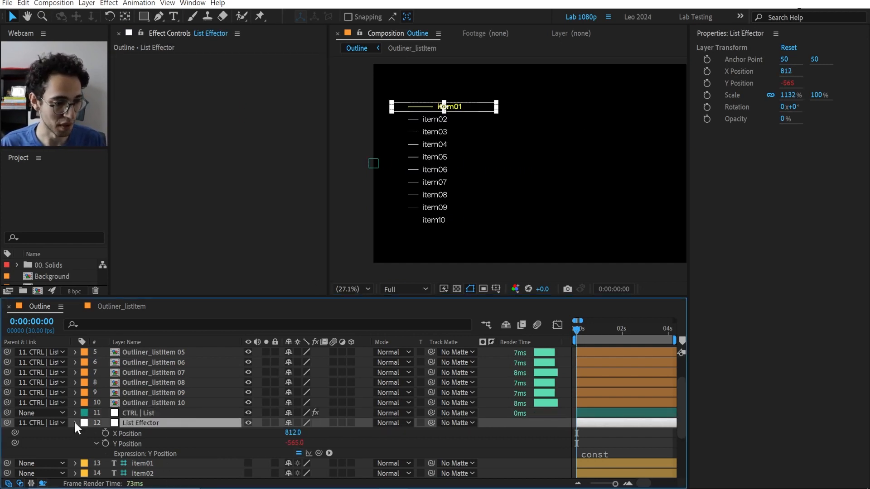
Reveal the modified properties of text layers item01 to item10 and examine the Source Text of item01.
{"action": "scroll", "coordinate": [142, 414], "scroll_direction": "down", "scroll_amount": 3}
{"action": "left_click", "coordinate": [150, 380]}
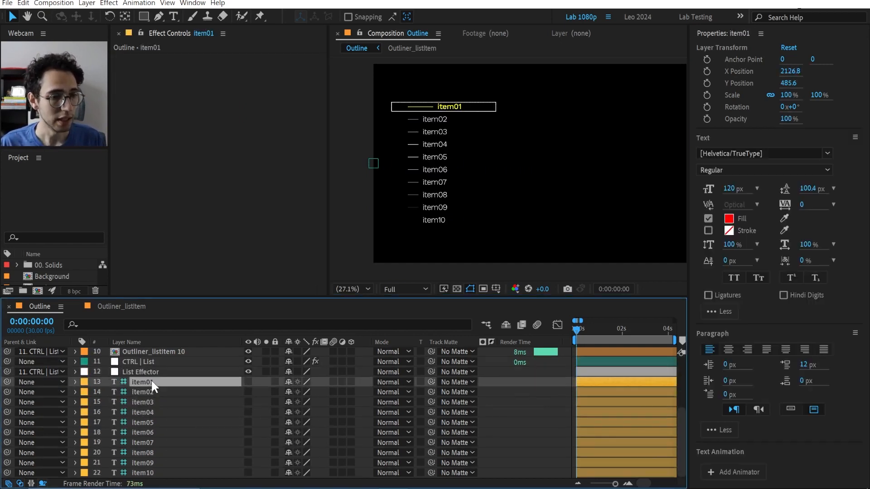
{"action": "left_click", "coordinate": [149, 466], "text": "shift"}
{"action": "left_click", "coordinate": [158, 472], "text": "shift"}
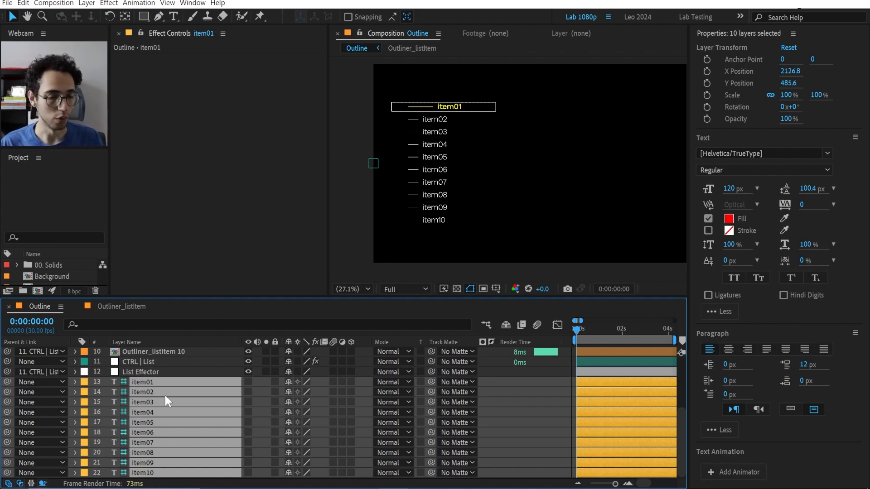
{"action": "key", "text": "u"}
{"action": "key", "text": "u"}
{"action": "left_click", "coordinate": [128, 402]}
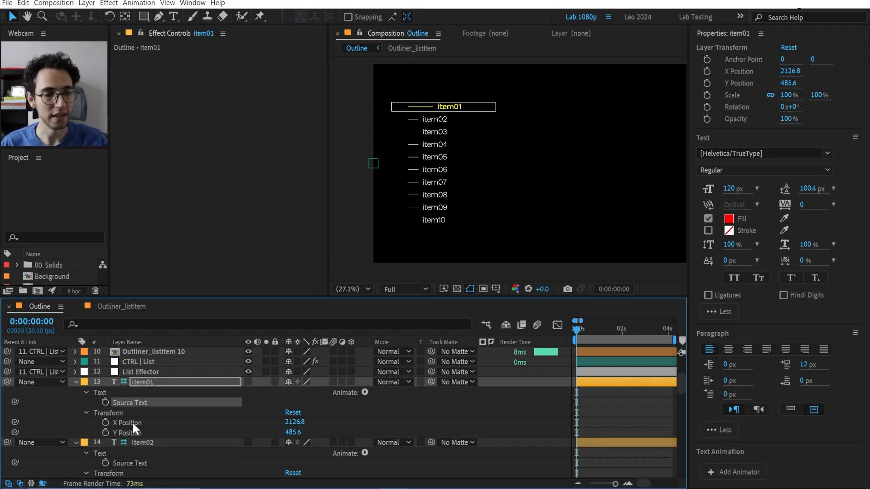
{"action": "left_click_drag", "start_coordinate": [127, 401], "coordinate": [132, 383]}
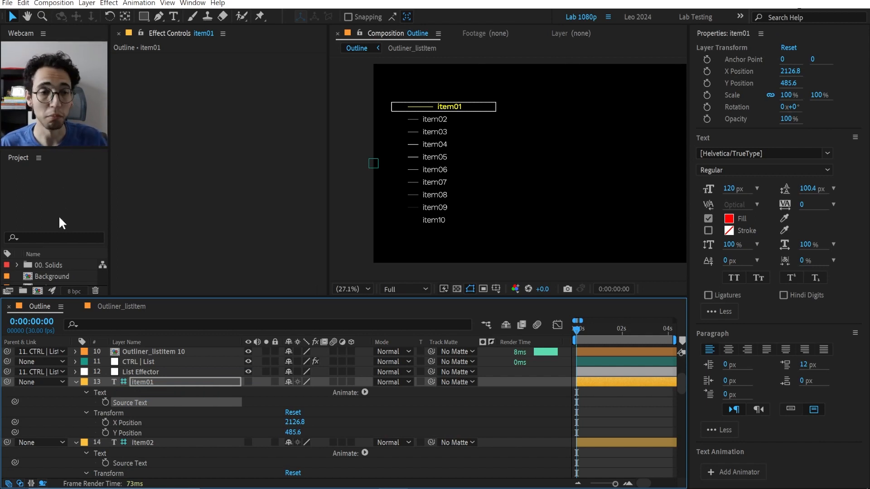
Open the Outline composition in Essential Graphics.
{"action": "scroll", "coordinate": [68, 271], "scroll_direction": "down", "scroll_amount": 2}
{"action": "right_click", "coordinate": [51, 262]}
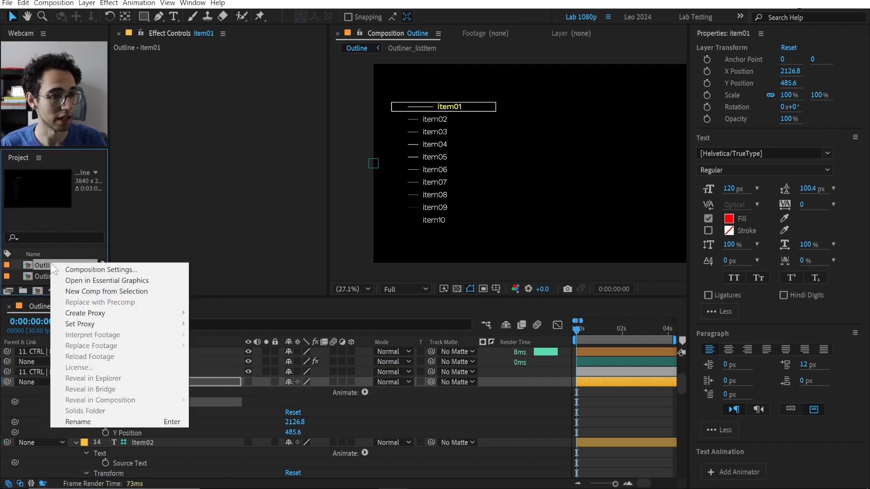
{"action": "left_click", "coordinate": [72, 281]}
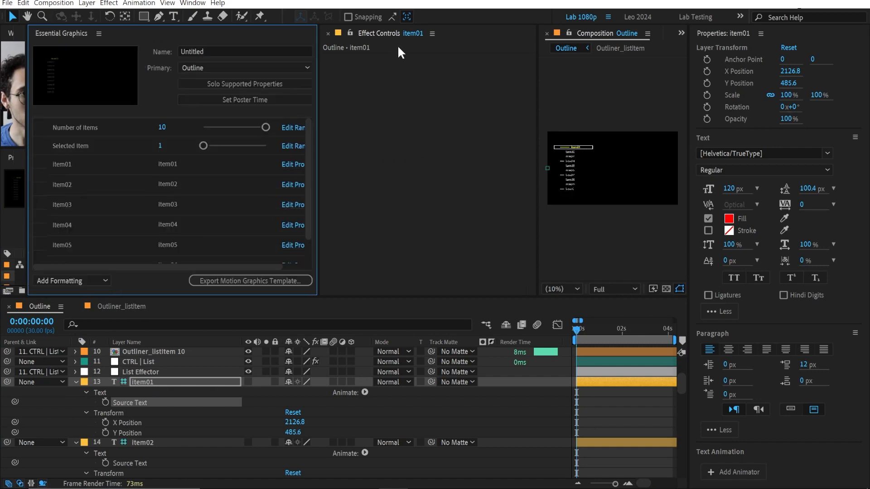
Dock the Essential Graphics panel together with Effect Controls and widen it until its property values are readable.
{"action": "left_click_drag", "start_coordinate": [49, 36], "coordinate": [385, 130]}
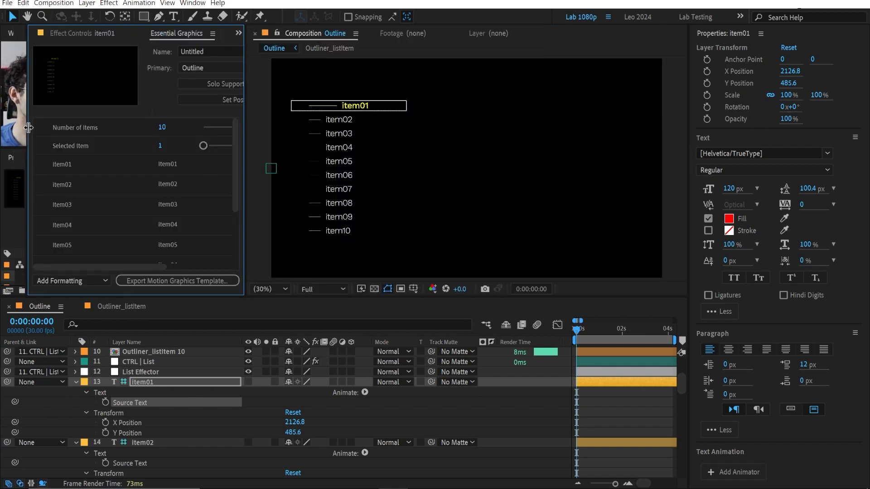
{"action": "left_click_drag", "start_coordinate": [29, 128], "coordinate": [112, 133]}
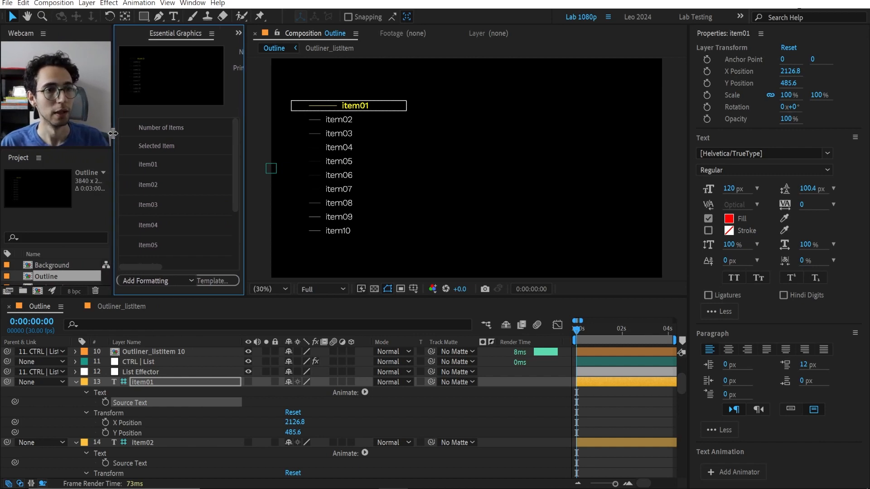
{"action": "left_click_drag", "start_coordinate": [243, 131], "coordinate": [378, 125]}
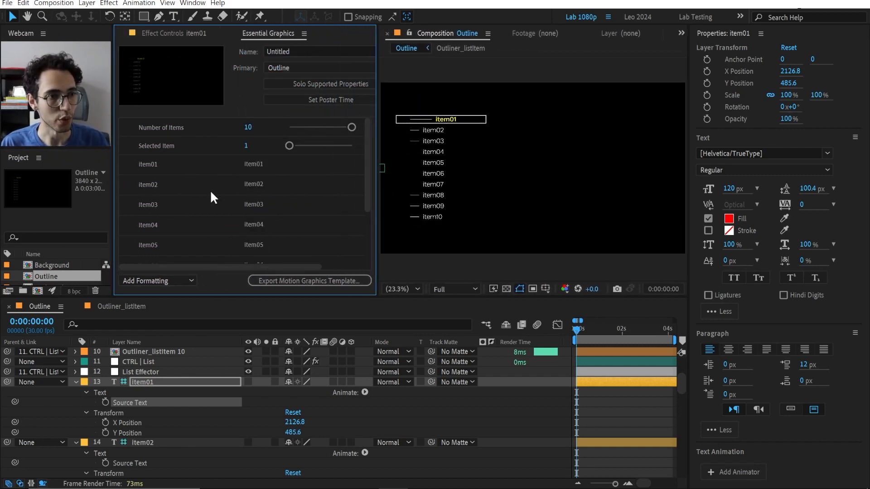
Set Number of Items to 3, and try Selected Item at 2 before setting it to 3.
{"action": "left_click", "coordinate": [250, 128]}
{"action": "type", "text": "3"}
{"action": "key", "text": "Return"}
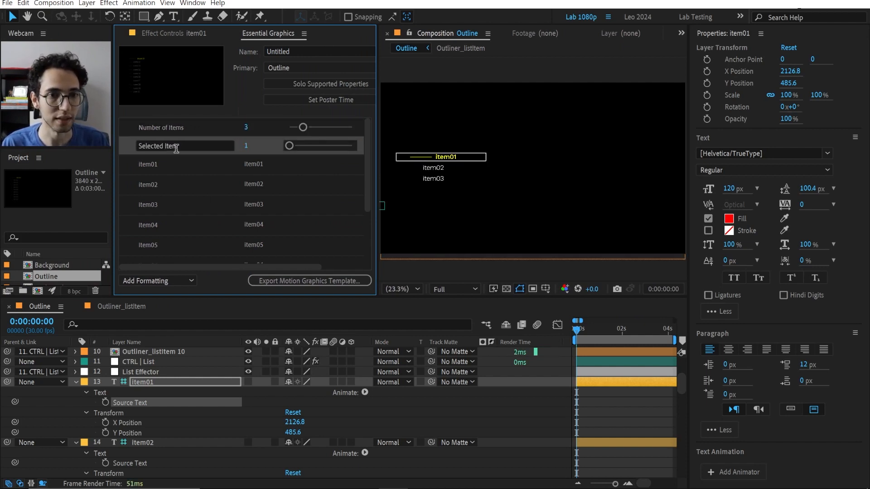
{"action": "left_click", "coordinate": [250, 146]}
{"action": "type", "text": "2"}
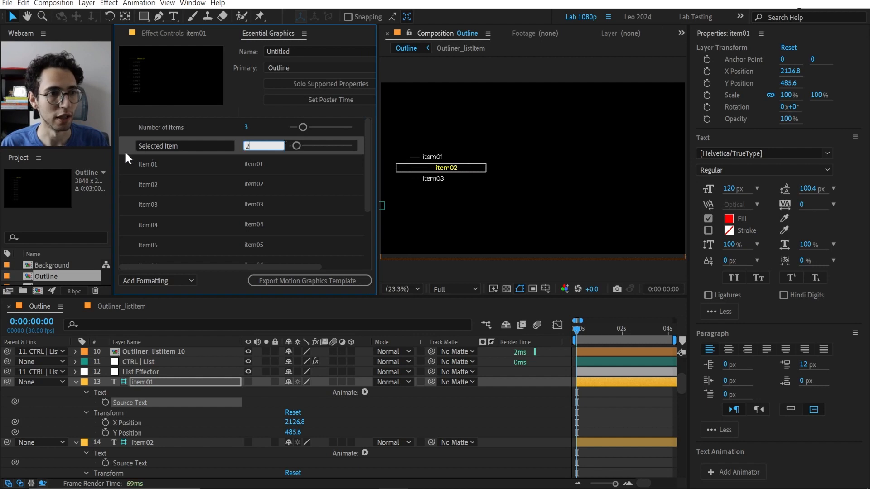
{"action": "key", "text": "Return"}
{"action": "left_click", "coordinate": [248, 146]}
{"action": "type", "text": "3"}
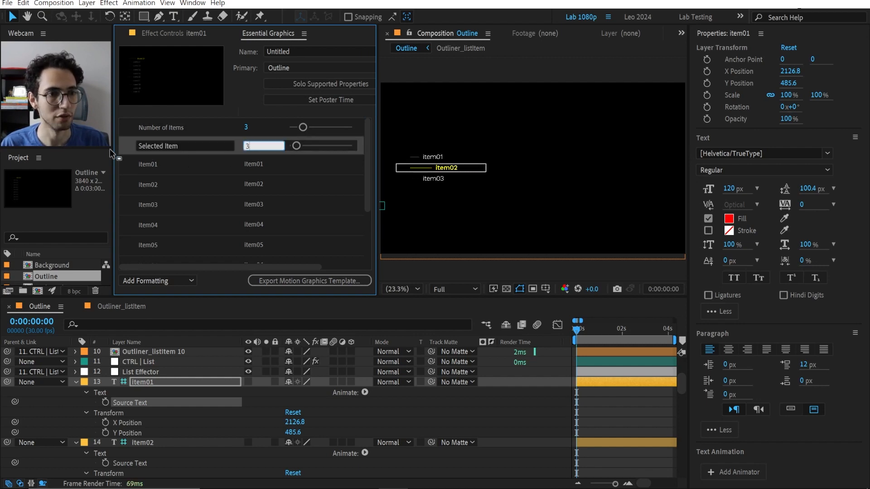
{"action": "key", "text": "Return"}
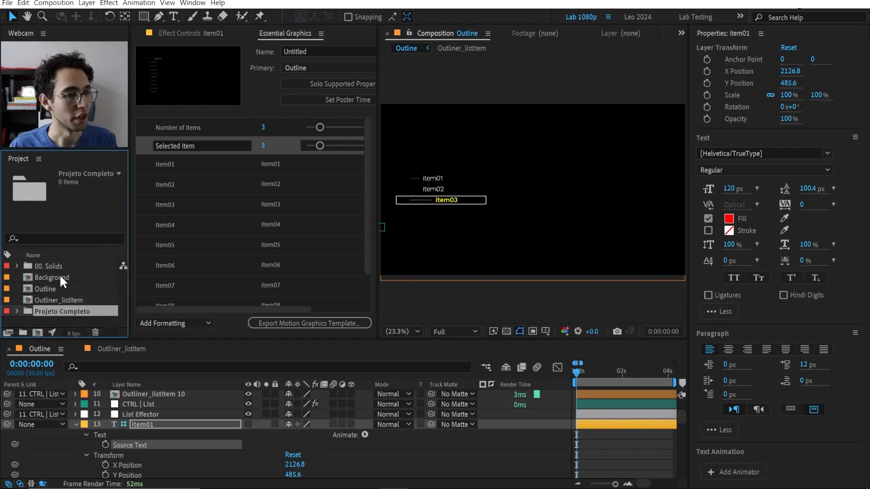
Move the Background, Outline and Outliner_listItem compositions into the Projeto Completo folder.
{"action": "left_click", "coordinate": [58, 275]}
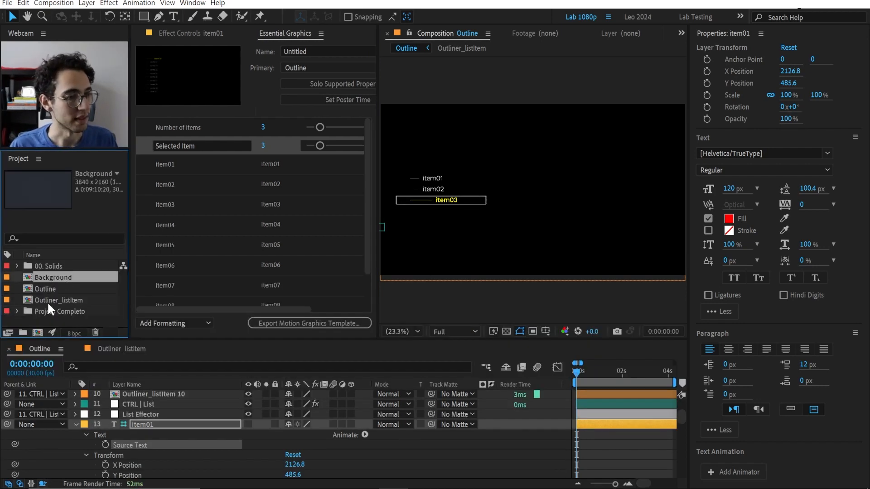
{"action": "left_click", "coordinate": [47, 301], "text": "shift"}
{"action": "left_click_drag", "start_coordinate": [40, 299], "coordinate": [53, 311]}
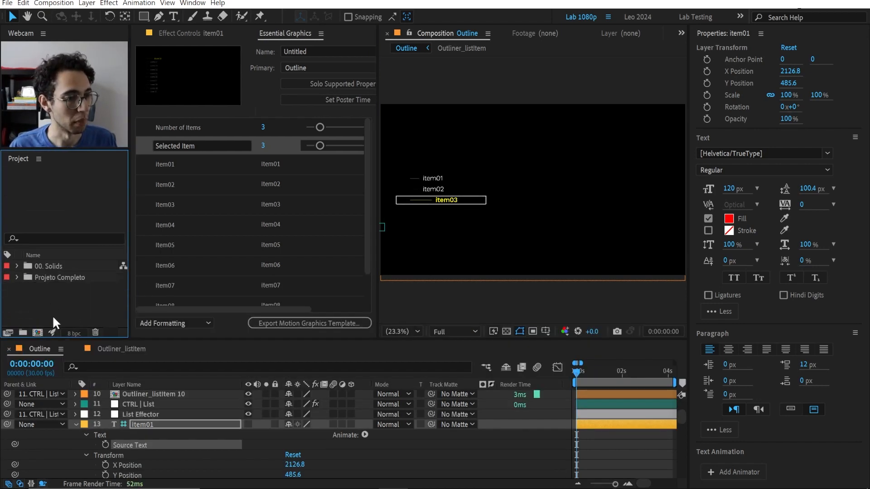
Duplicate the Outliner_listItem composition and move the copy out of the Projeto Completo folder to the project root.
{"action": "left_click", "coordinate": [16, 277]}
{"action": "left_click", "coordinate": [62, 312]}
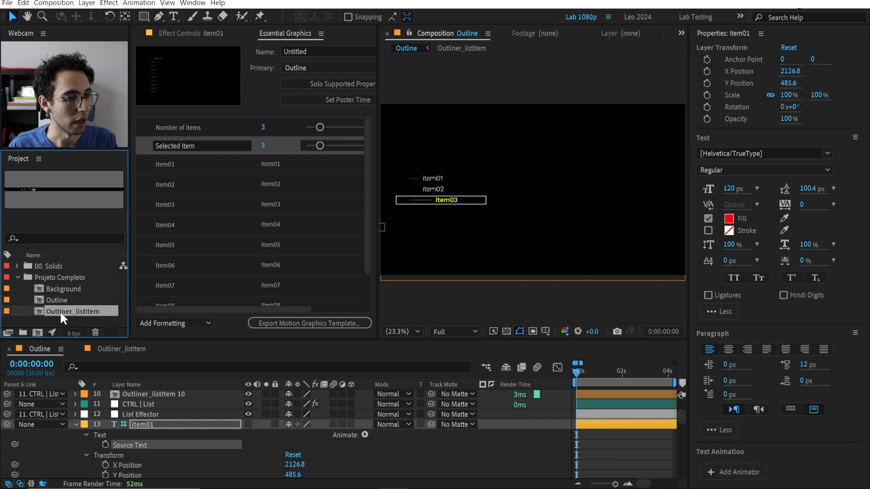
{"action": "key", "text": "ctrl+d"}
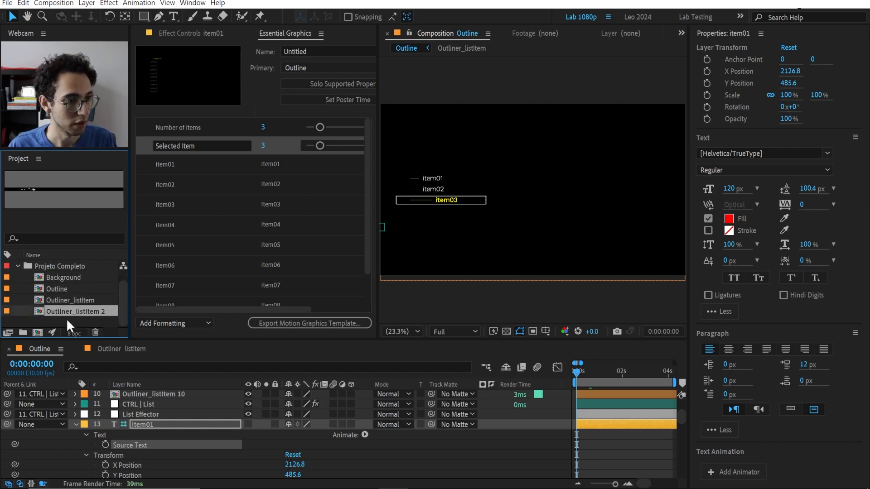
{"action": "left_click_drag", "start_coordinate": [66, 313], "coordinate": [21, 260]}
{"action": "left_click", "coordinate": [18, 277]}
{"action": "left_click", "coordinate": [82, 297]}
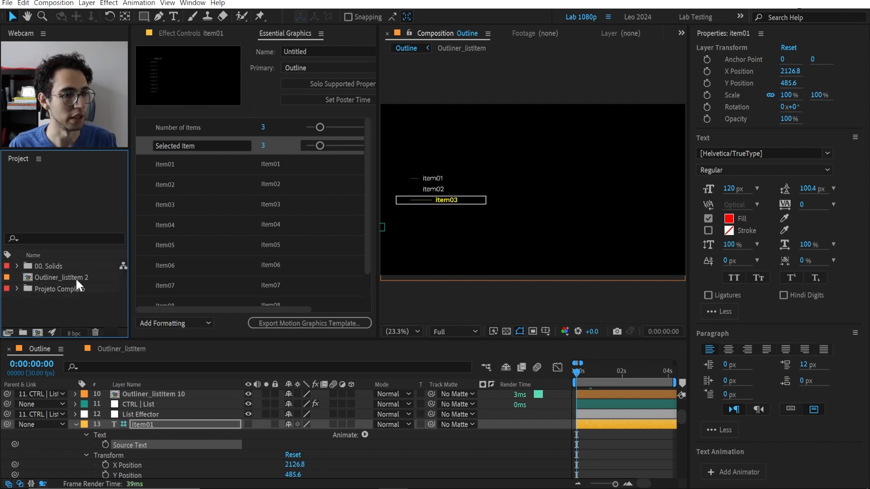
Rename the duplicated list item composition as itemDaLista.
{"action": "left_click", "coordinate": [75, 277]}
{"action": "key", "text": "Return"}
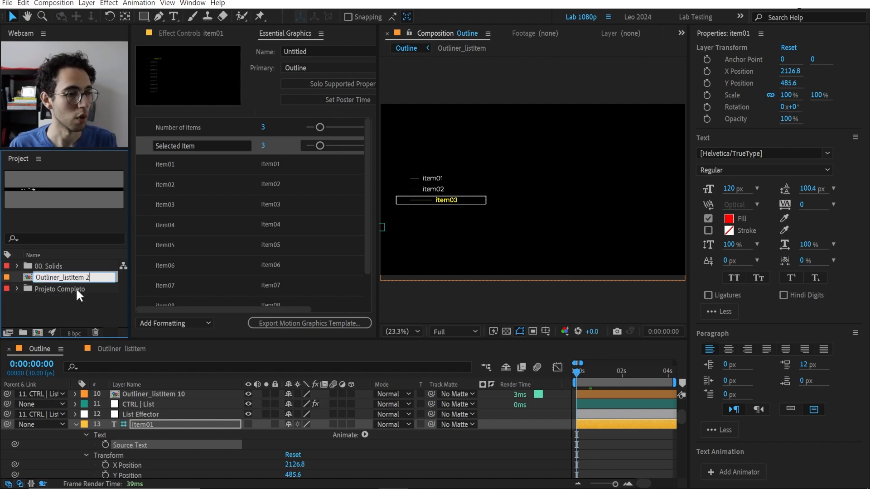
{"action": "key", "text": "BackSpace"}
{"action": "key", "text": "BackSpace"}
{"action": "key", "text": "Return"}
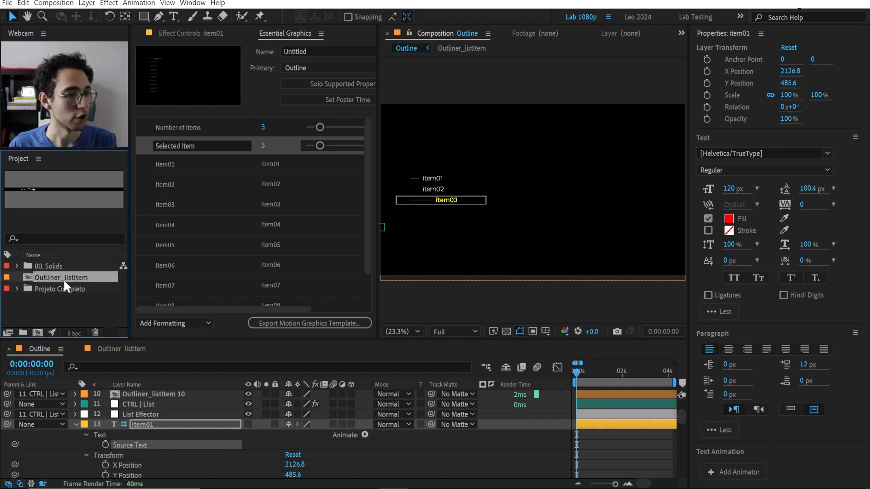
{"action": "key", "text": "Return"}
{"action": "type", "text": "i"}
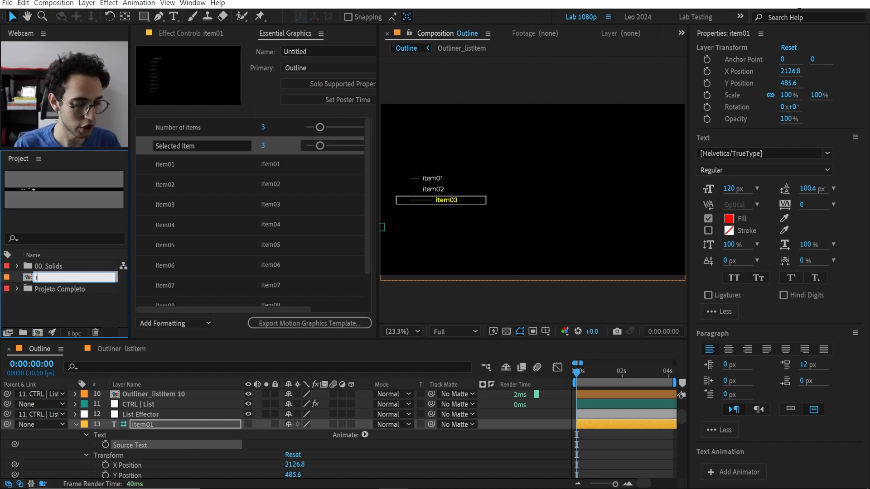
{"action": "type", "text": "temDaLista"}
{"action": "key", "text": "Return"}
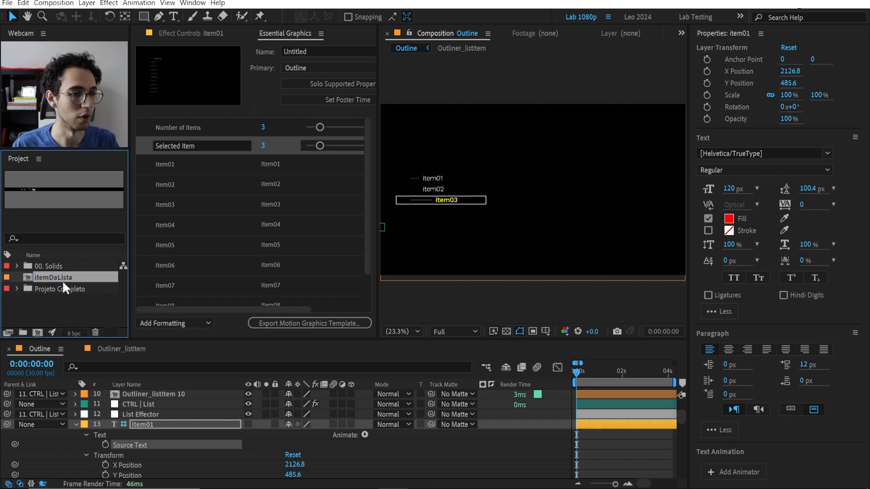
Open the itemDaLista composition and close the Outline and Outliner_listItem timelines.
{"action": "double_click", "coordinate": [62, 274]}
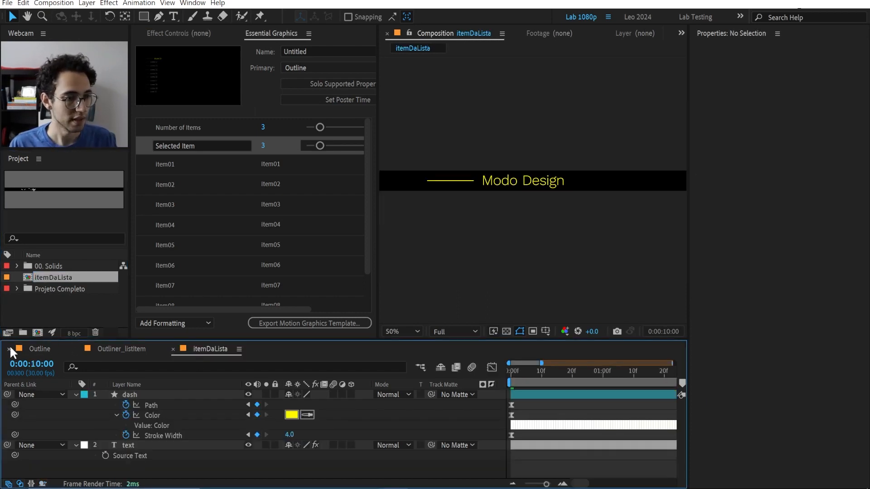
{"action": "left_click", "coordinate": [9, 349]}
{"action": "left_click", "coordinate": [8, 349]}
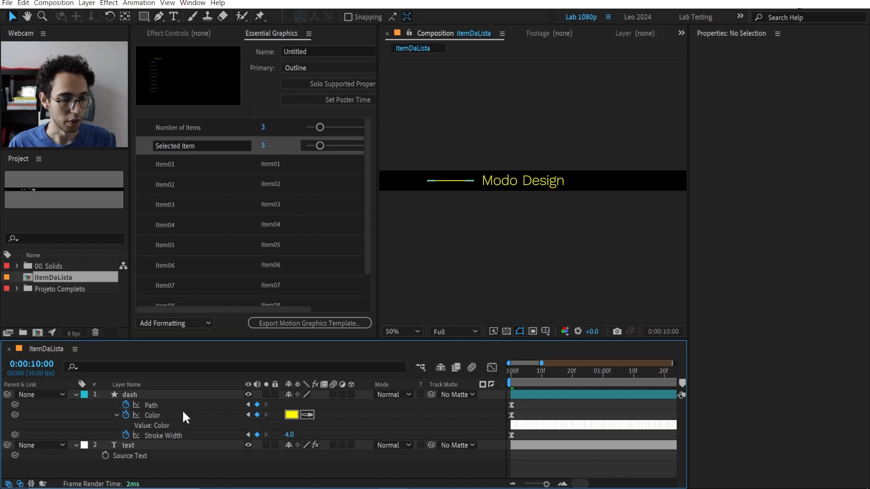
Set the itemDaLista composition's duration to 0:00:10:00 and reopen its settings to check the value.
{"action": "key", "text": "ctrl+k"}
{"action": "left_click_drag", "start_coordinate": [223, 115], "coordinate": [376, 115]}
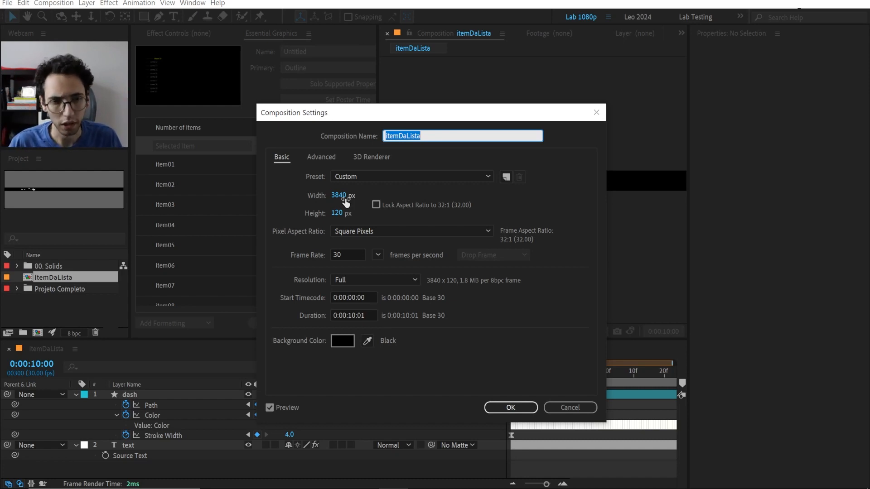
{"action": "mouse_move", "coordinate": [368, 315]}
{"action": "left_mouse_down"}
{"action": "mouse_move", "coordinate": [326, 318]}
{"action": "mouse_move", "coordinate": [361, 316]}
{"action": "left_mouse_up"}
{"action": "left_click", "coordinate": [352, 311]}
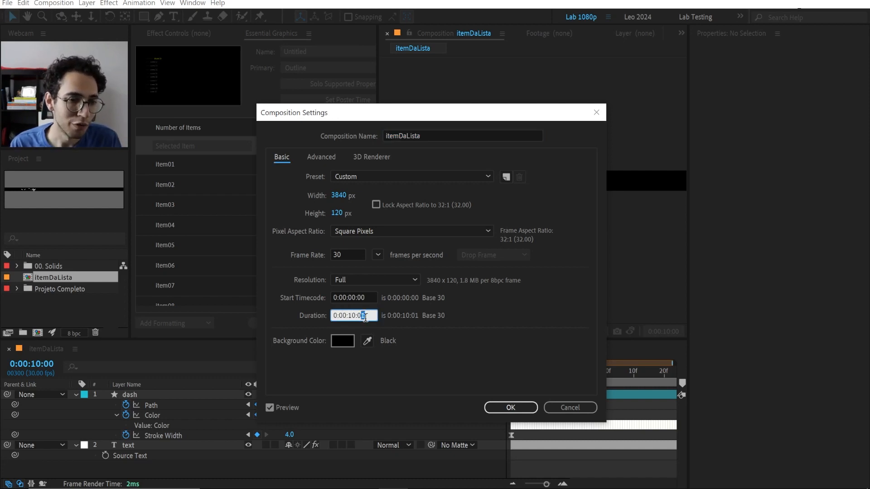
{"action": "type", "text": "0"}
{"action": "key", "text": "Return"}
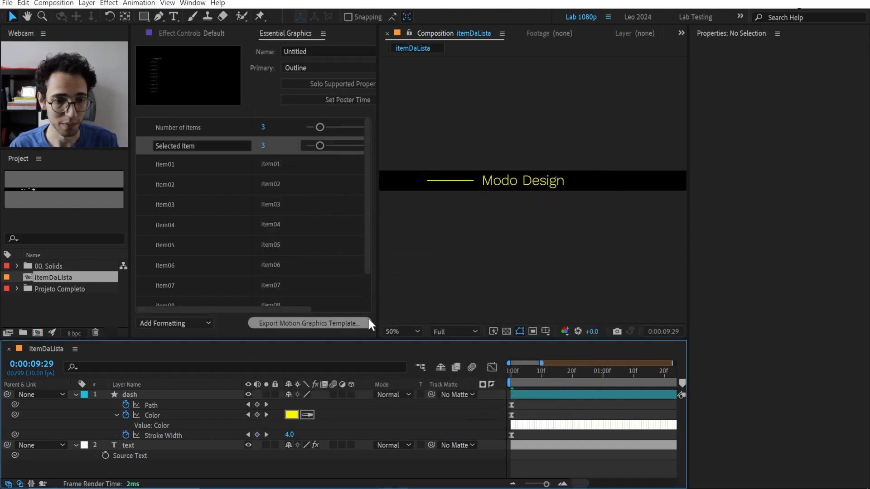
{"action": "key", "text": "ctrl+k"}
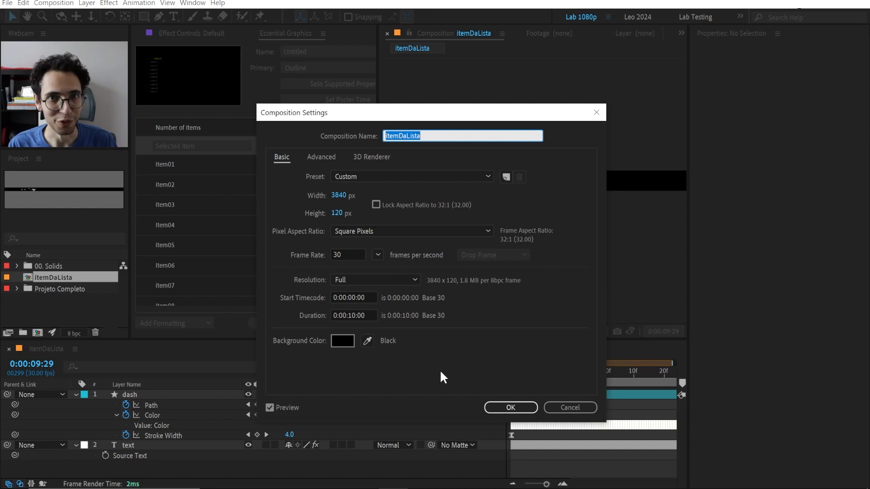
{"action": "key", "text": "Return"}
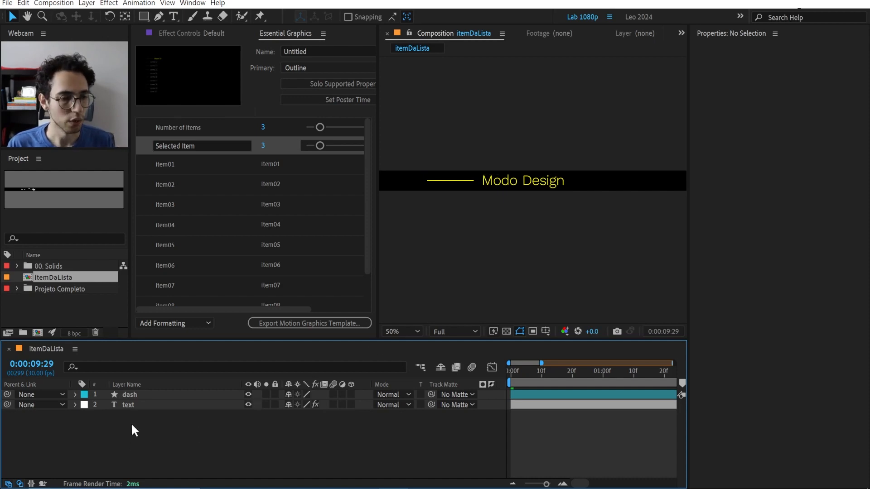
Inspect the text and dash layers of itemDaLista and scrub back to the first frame.
{"action": "left_click", "coordinate": [134, 403]}
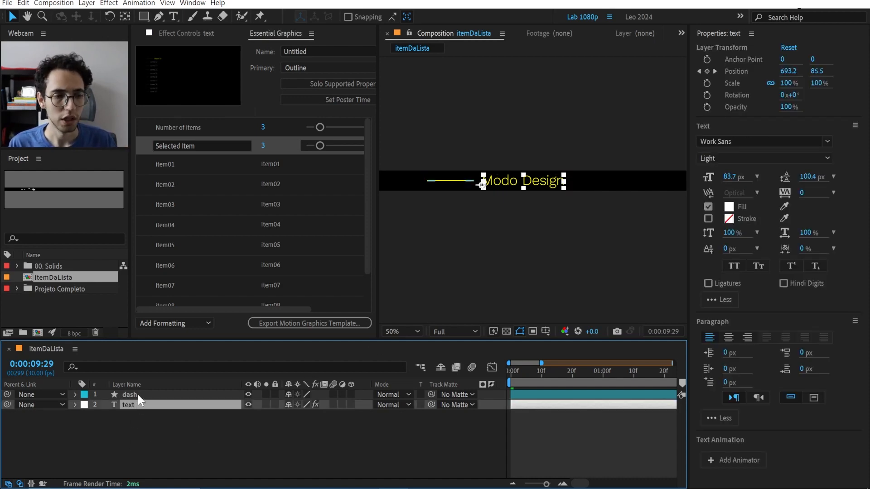
{"action": "left_click", "coordinate": [136, 395]}
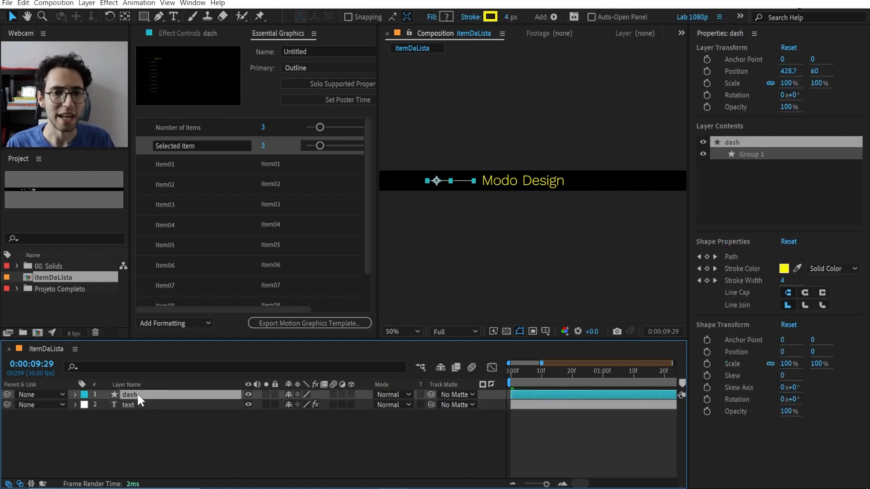
{"action": "left_click", "coordinate": [178, 432]}
{"action": "left_click_drag", "start_coordinate": [544, 369], "coordinate": [501, 373]}
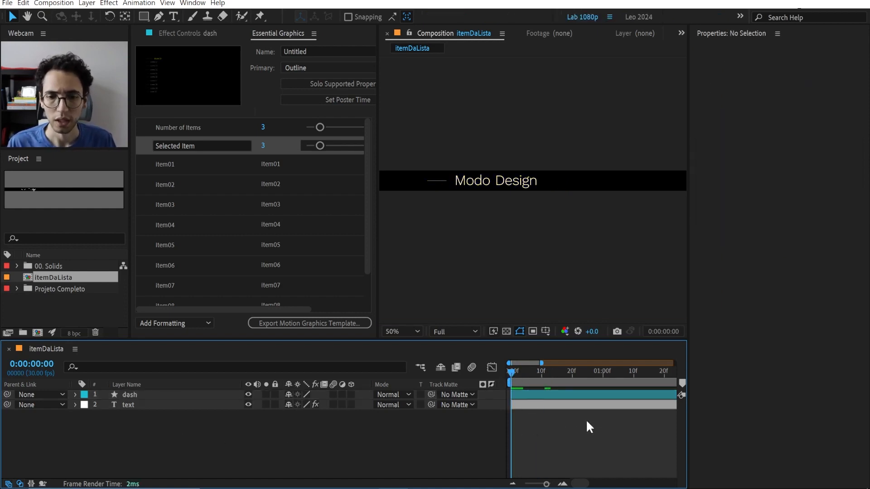
Fit the composition's full duration in the timeline and hide the layer switches and transfer mode columns.
{"action": "key", "text": "semicolon"}
{"action": "left_click", "coordinate": [20, 483]}
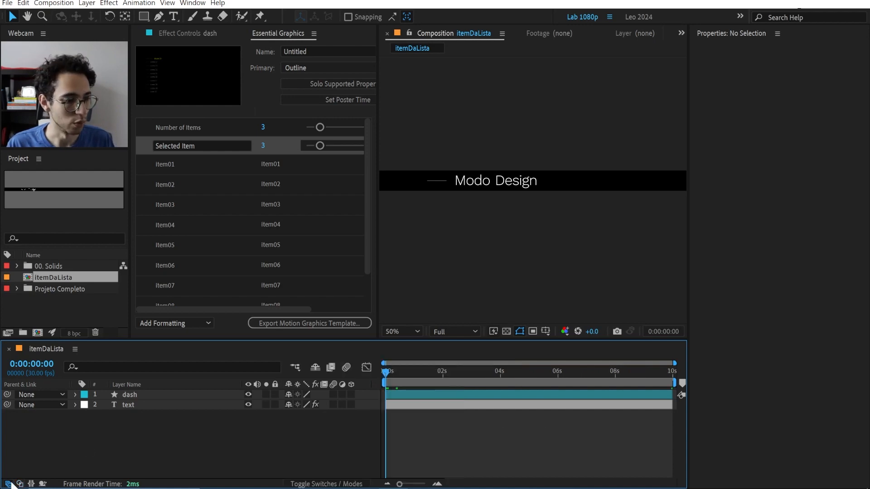
{"action": "left_click", "coordinate": [8, 483]}
Preview the list item's full animation and return the current time to 0:00:00:00.
{"action": "left_click_drag", "start_coordinate": [302, 370], "coordinate": [259, 387]}
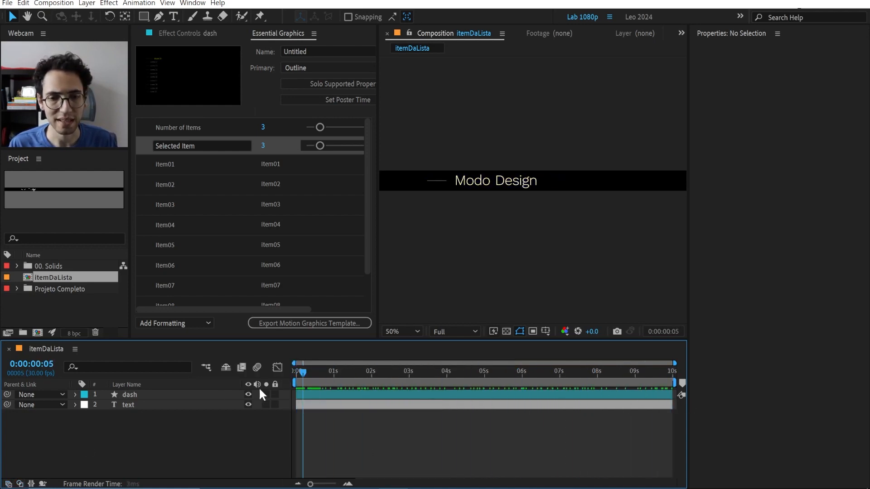
{"action": "key", "text": "space"}
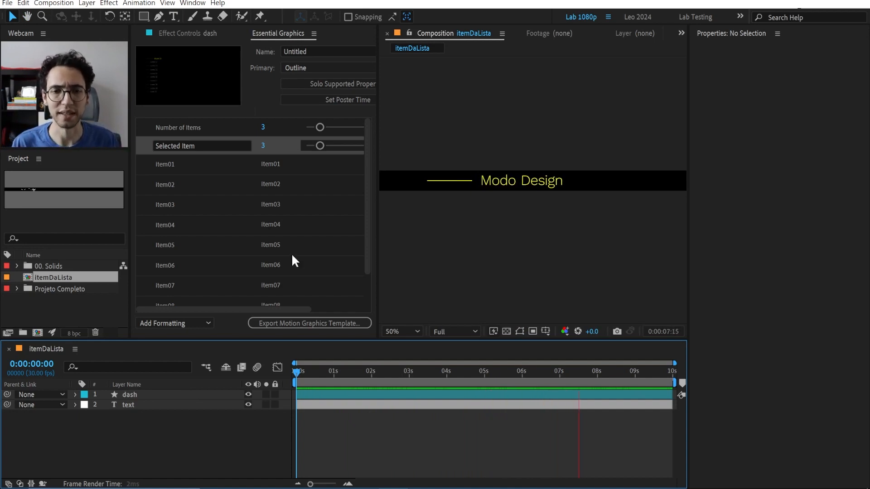
{"action": "key", "text": "space"}
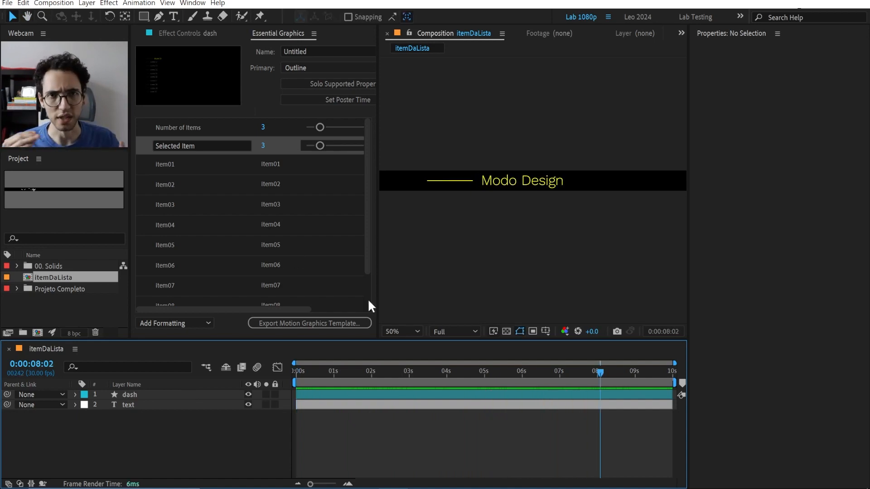
{"action": "left_click_drag", "start_coordinate": [376, 369], "coordinate": [173, 387]}
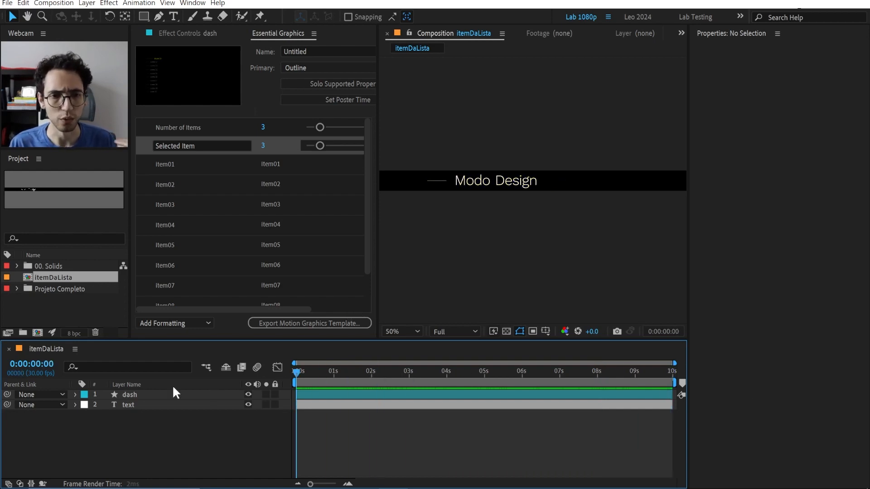
Reveal the dash layer's keyframed properties and examine its Path, Color and Stroke Width animation over time.
{"action": "left_click", "coordinate": [132, 396]}
{"action": "key", "text": "u"}
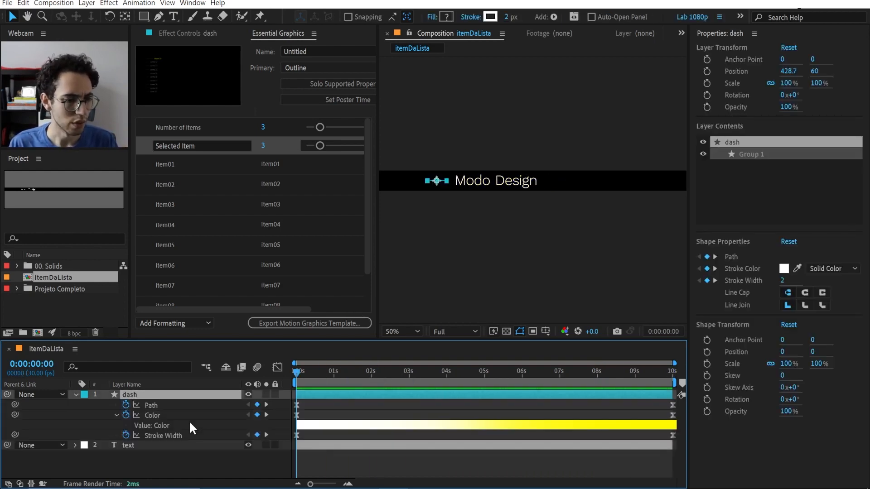
{"action": "left_click", "coordinate": [296, 405]}
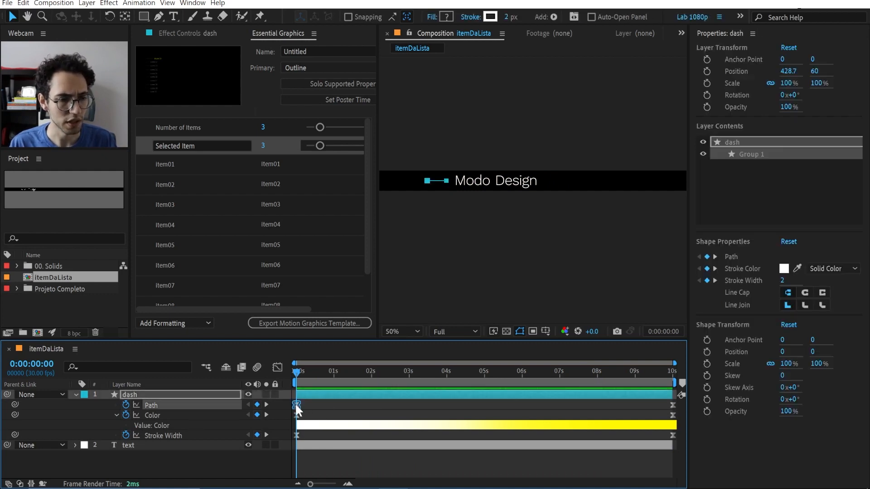
{"action": "left_click_drag", "start_coordinate": [300, 368], "coordinate": [208, 376]}
{"action": "left_click", "coordinate": [323, 405]}
{"action": "left_click", "coordinate": [168, 434]}
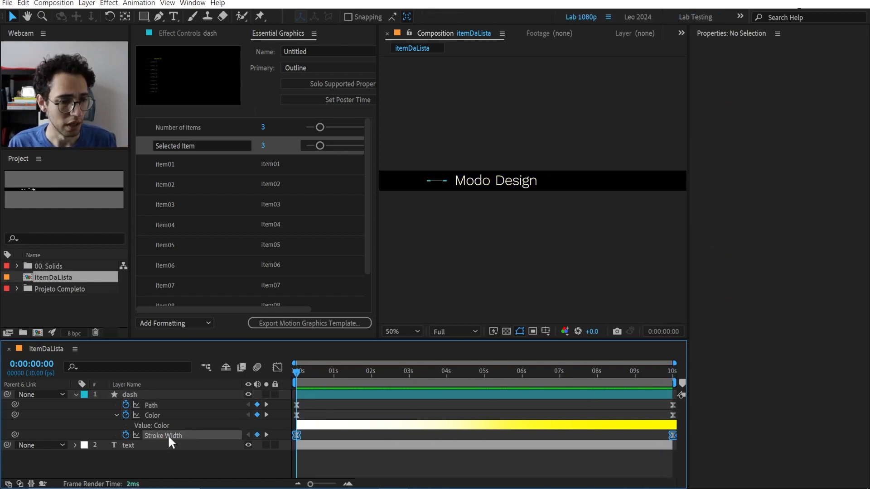
{"action": "left_click_drag", "start_coordinate": [309, 375], "coordinate": [698, 381]}
{"action": "key", "text": "F2"}
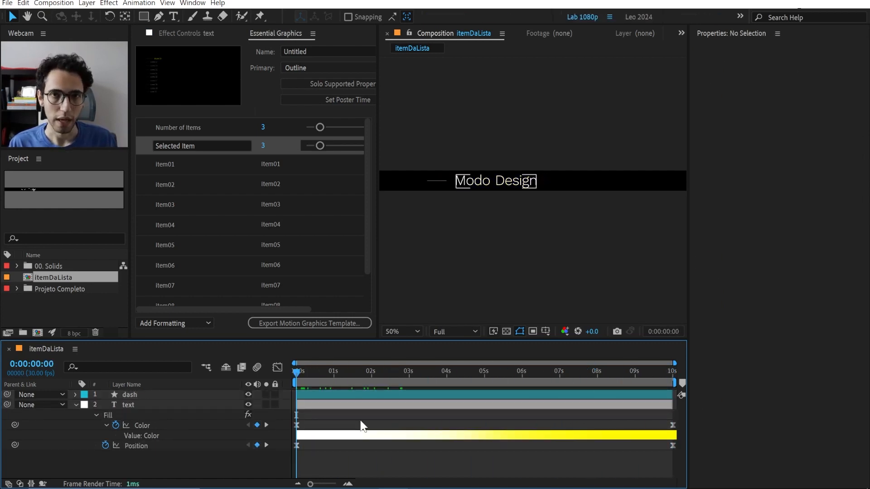
Examine the text layer's keyframed Fill effect color and Position while scrubbing the animation.
{"action": "left_click", "coordinate": [159, 426]}
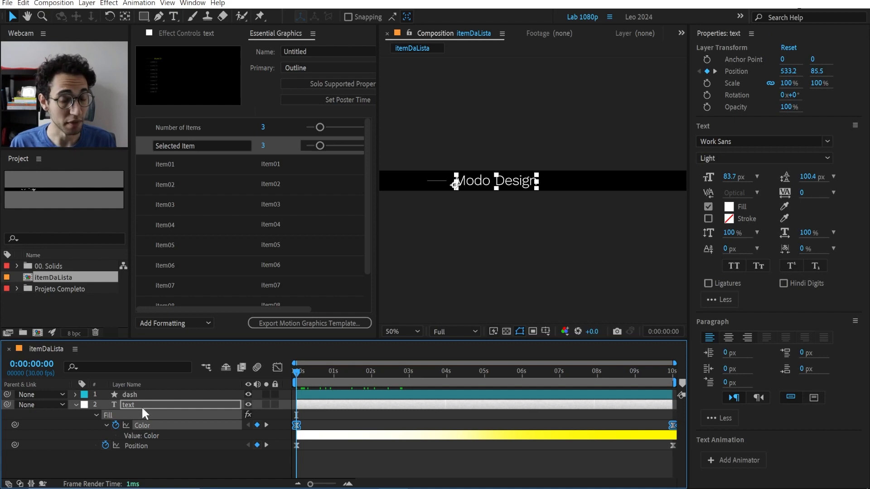
{"action": "left_click", "coordinate": [196, 33]}
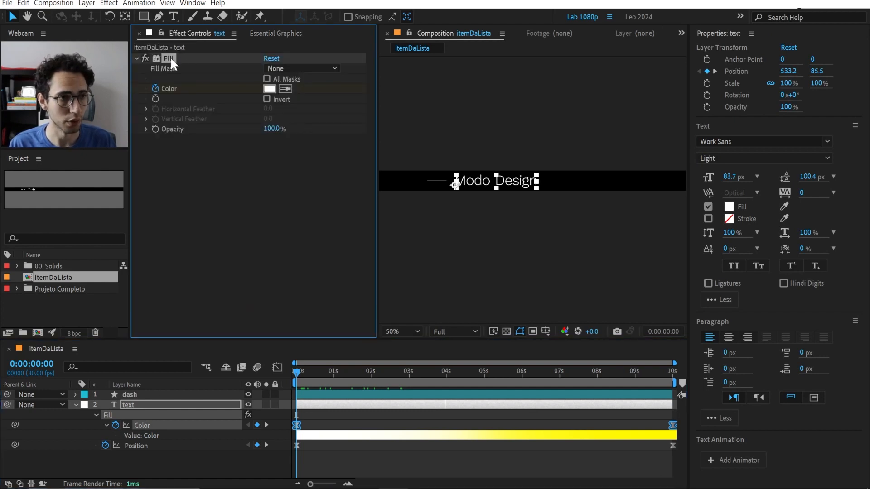
{"action": "left_click", "coordinate": [143, 446]}
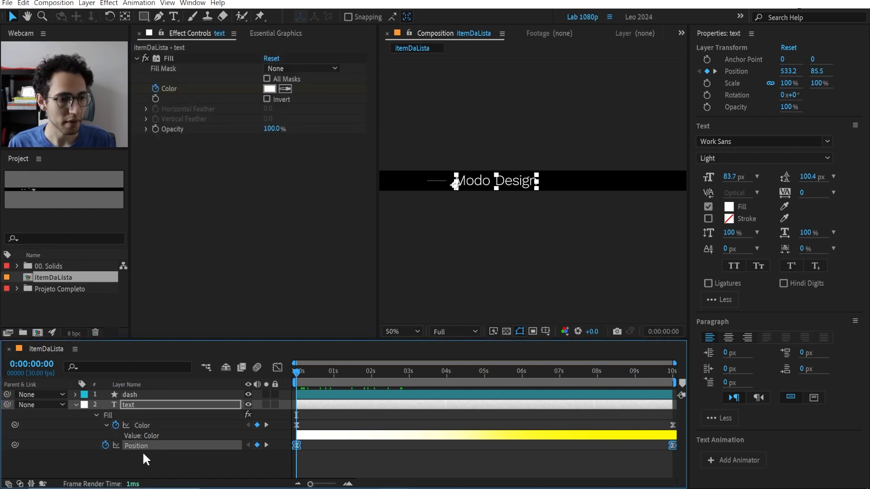
{"action": "left_click_drag", "start_coordinate": [302, 370], "coordinate": [148, 398]}
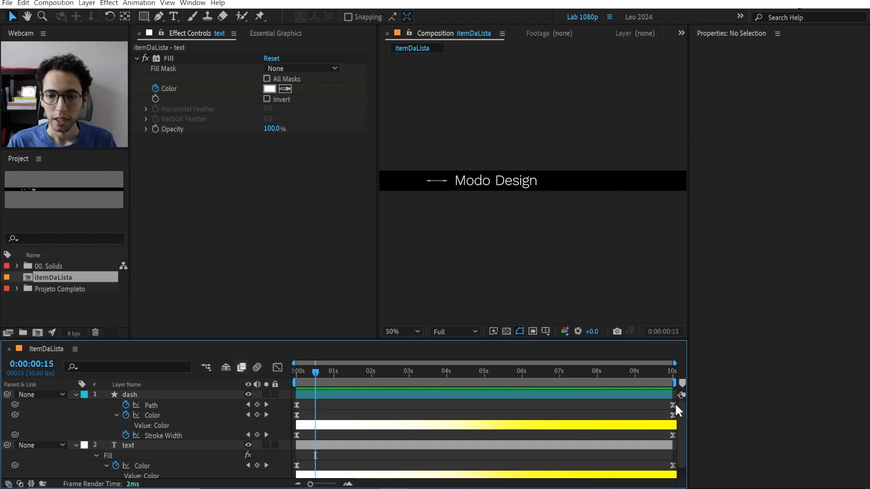
Examine the speed graph of all dash and text keyframes in an enlarged graph editor, with the time at 0:00:05:00.
{"action": "left_click_drag", "start_coordinate": [674, 405], "coordinate": [284, 488]}
{"action": "scroll", "coordinate": [606, 473], "scroll_direction": "up", "scroll_amount": 1}
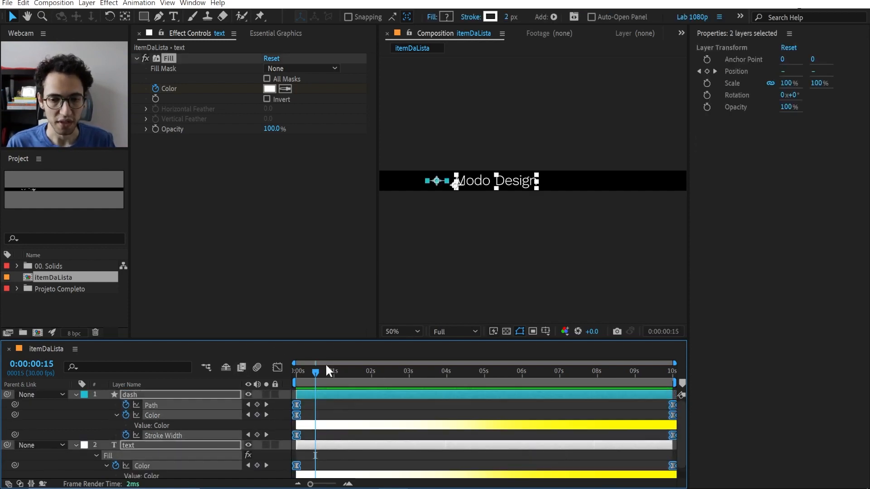
{"action": "left_click", "coordinate": [277, 367]}
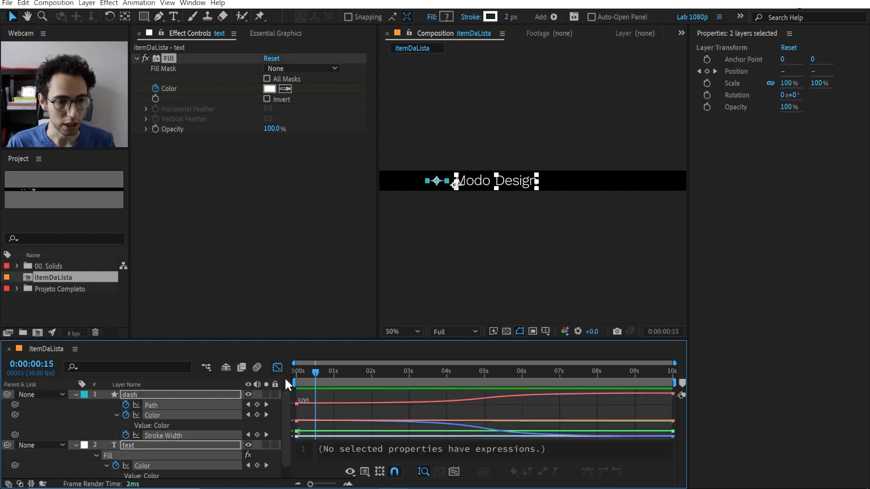
{"action": "left_click", "coordinate": [364, 471]}
{"action": "left_click", "coordinate": [390, 379]}
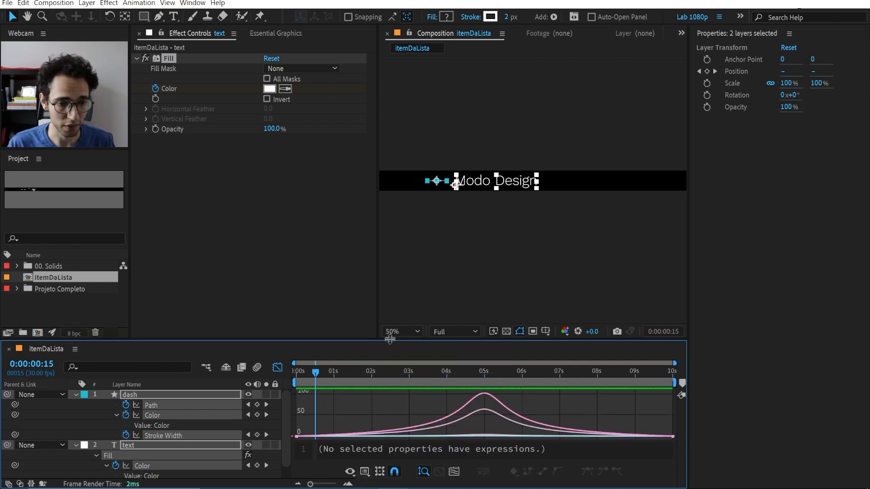
{"action": "left_click_drag", "start_coordinate": [389, 338], "coordinate": [407, 222]}
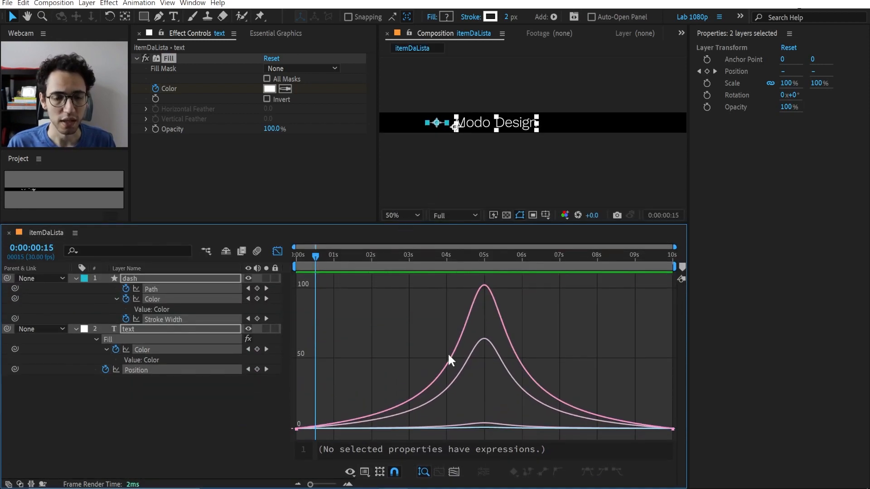
{"action": "left_click_drag", "start_coordinate": [315, 257], "coordinate": [485, 272]}
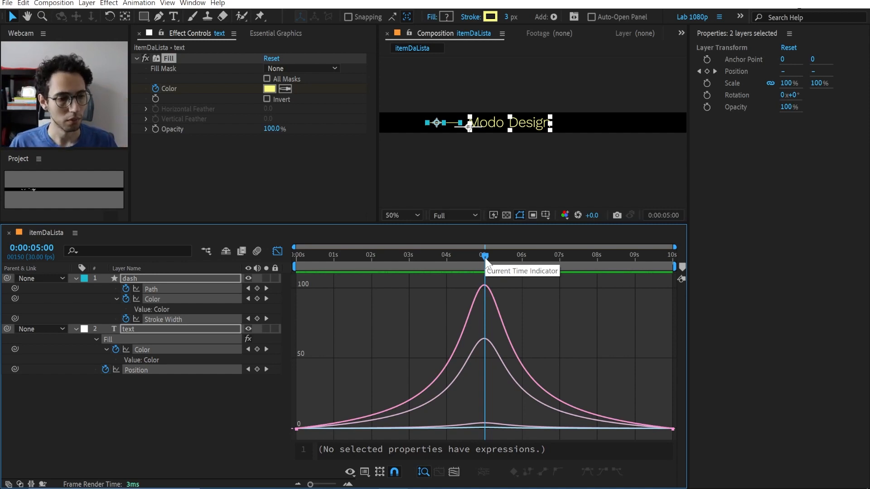
{"action": "left_click", "coordinate": [514, 165]}
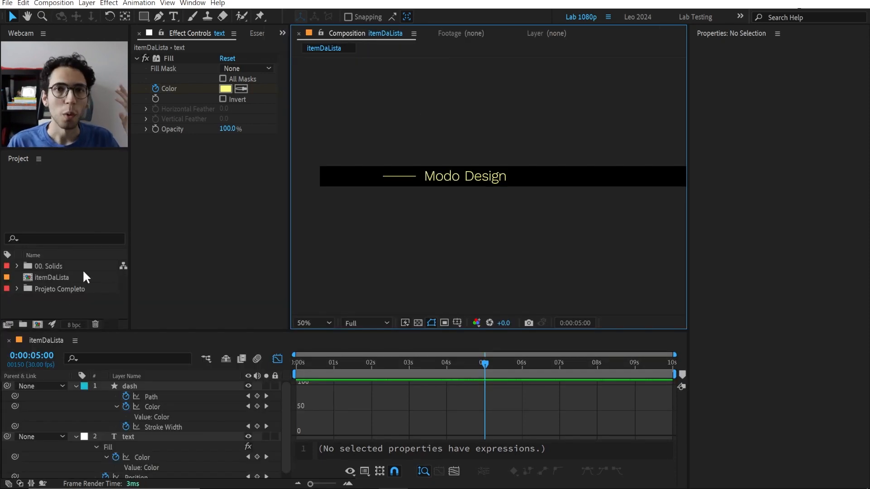
Start a new composition with its height set to double 1080, giving 3840 x 2160 px.
{"action": "left_click", "coordinate": [50, 304]}
{"action": "left_click", "coordinate": [38, 324]}
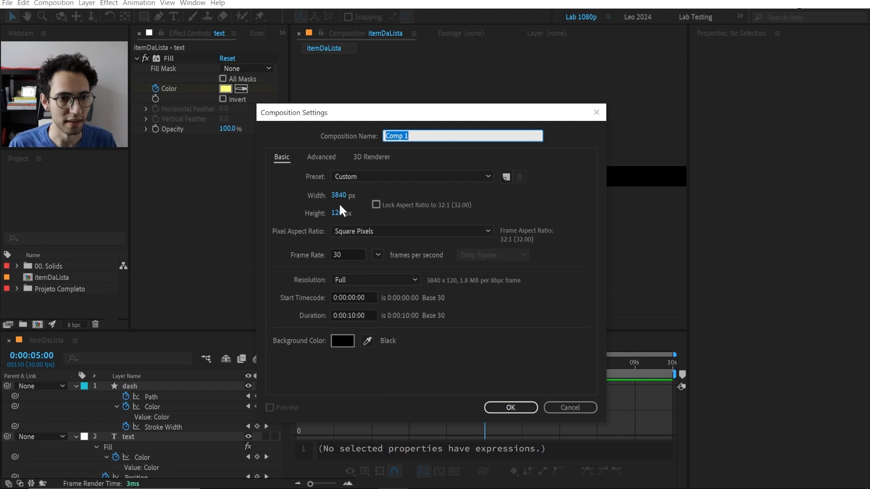
{"action": "left_click", "coordinate": [339, 212]}
{"action": "type", "text": "1080"}
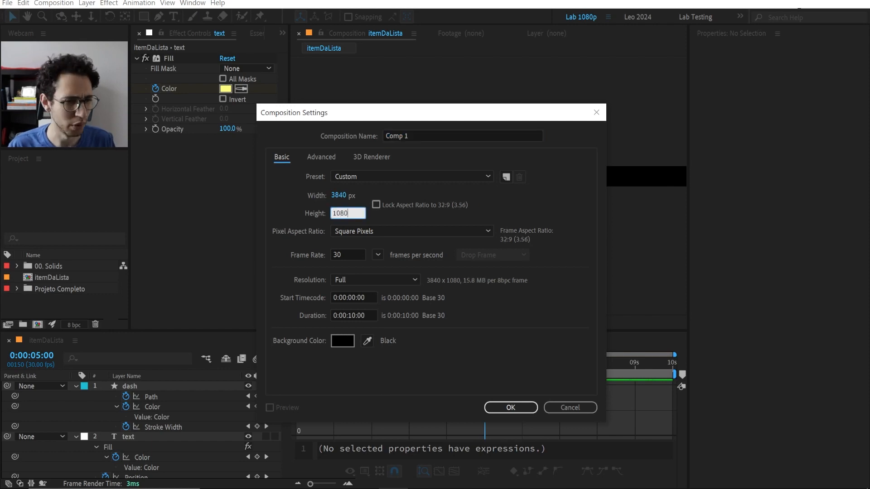
{"action": "left_click", "coordinate": [300, 201]}
{"action": "left_click", "coordinate": [338, 213]}
{"action": "left_click", "coordinate": [351, 213]}
{"action": "type", "text": "*"}
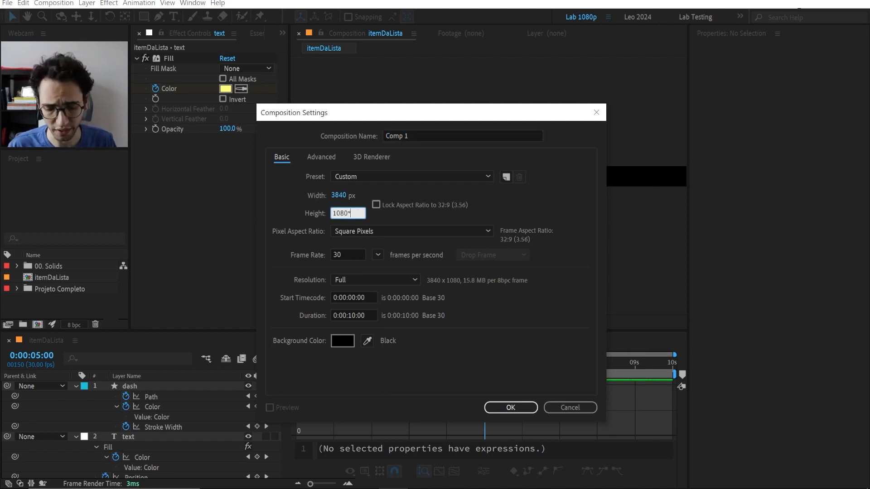
{"action": "type", "text": "2"}
{"action": "key", "text": "Tab"}
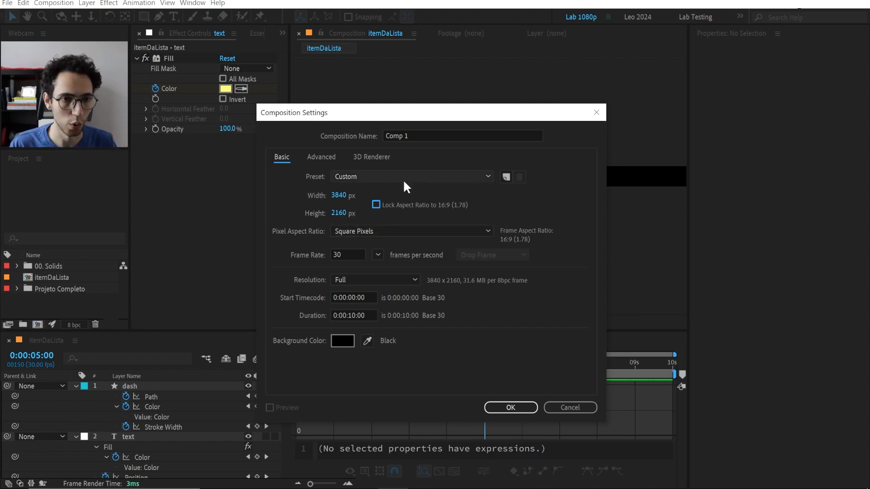
Set the new composition's duration to 0:03:00:00, name it Lista and create it.
{"action": "left_click", "coordinate": [350, 315]}
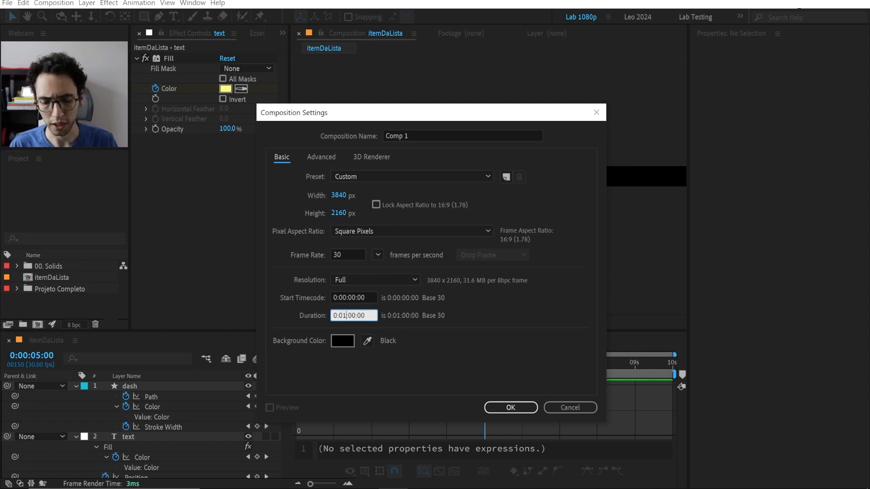
{"action": "left_click", "coordinate": [472, 340]}
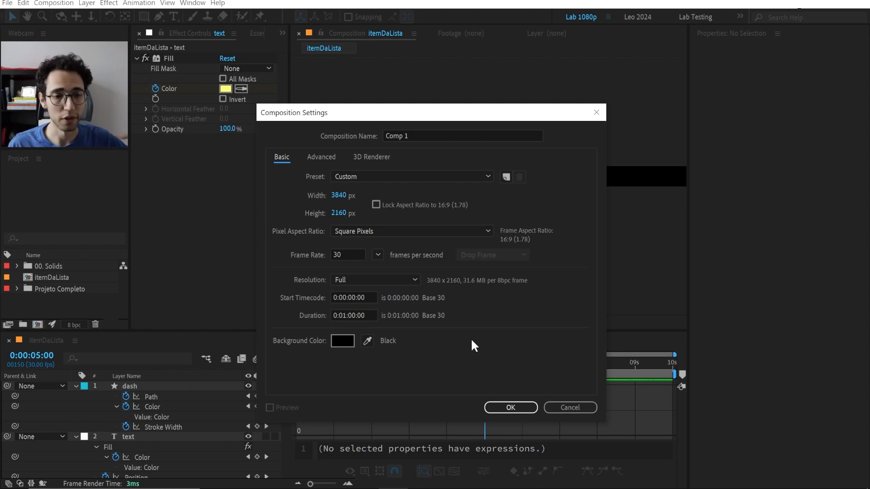
{"action": "left_click", "coordinate": [345, 315]}
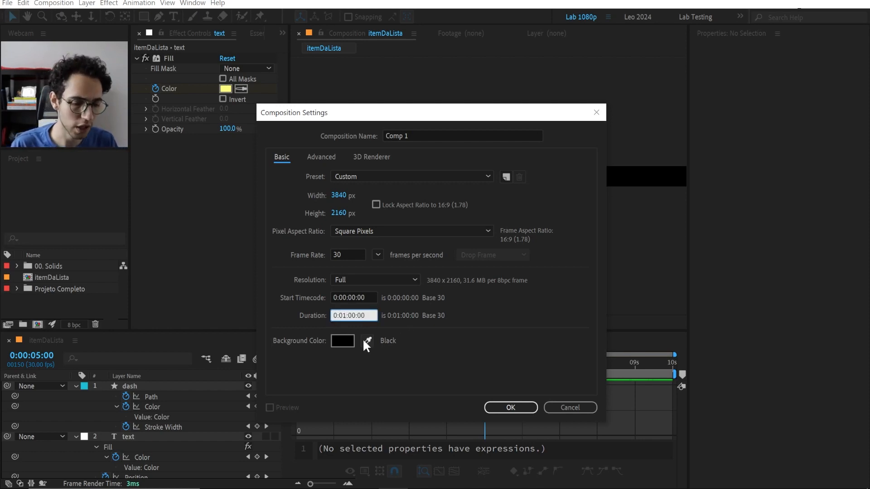
{"action": "key", "text": "BackSpace"}
{"action": "type", "text": "3"}
{"action": "left_click", "coordinate": [405, 135]}
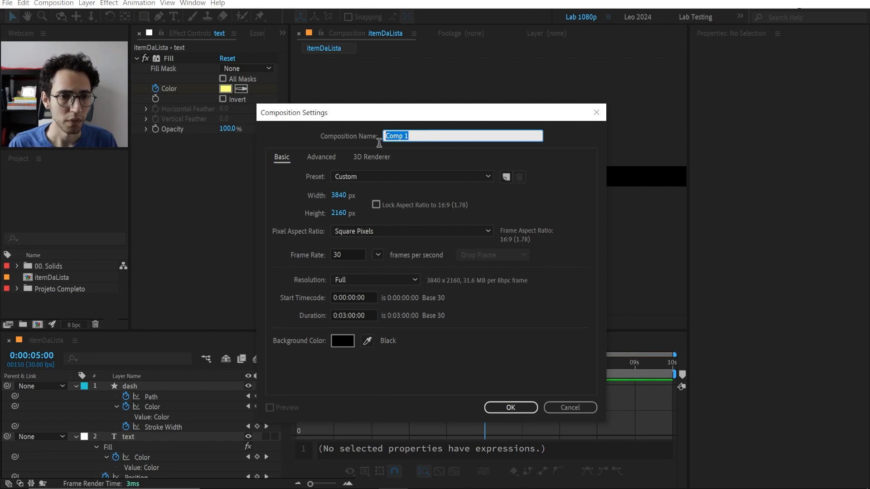
{"action": "type", "text": "Lista"}
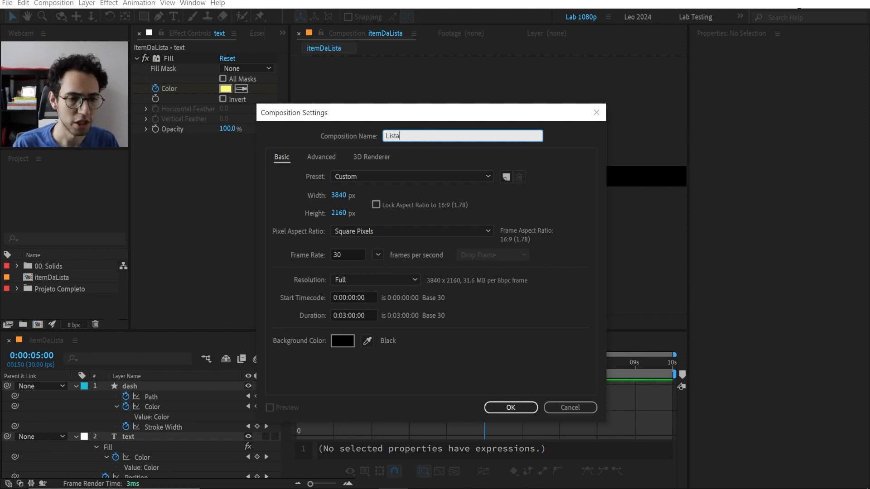
{"action": "key", "text": "Return"}
Add the itemDaLista composition as a layer in the Lista composition.
{"action": "left_click", "coordinate": [423, 155]}
{"action": "scroll", "coordinate": [425, 157], "scroll_direction": "down", "scroll_amount": 3}
{"action": "key", "text": "shift+slash"}
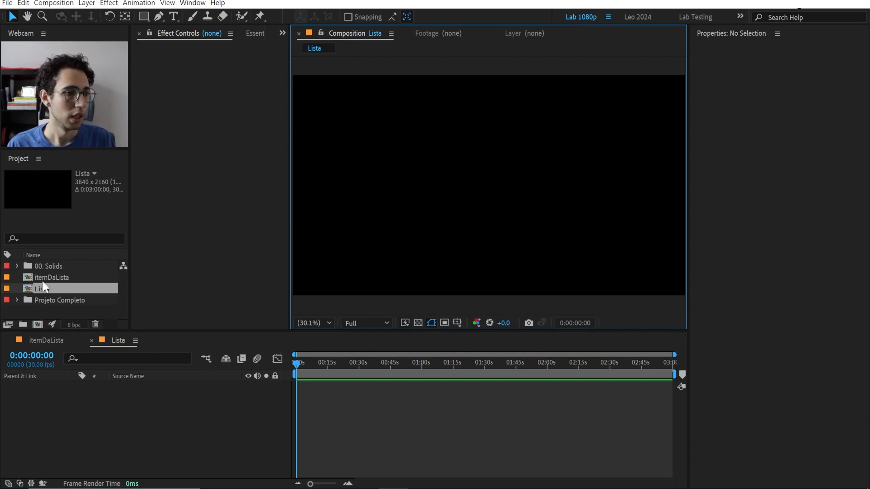
{"action": "left_click_drag", "start_coordinate": [42, 274], "coordinate": [473, 165]}
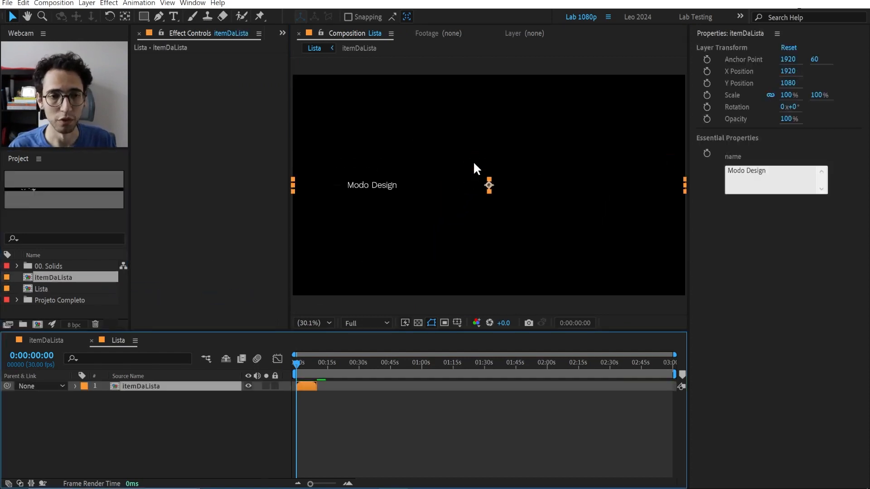
{"action": "left_click", "coordinate": [342, 432]}
Widen the composition viewer and inspect the item's dash and text at different magnifications.
{"action": "scroll", "coordinate": [422, 200], "scroll_direction": "up", "scroll_amount": 5}
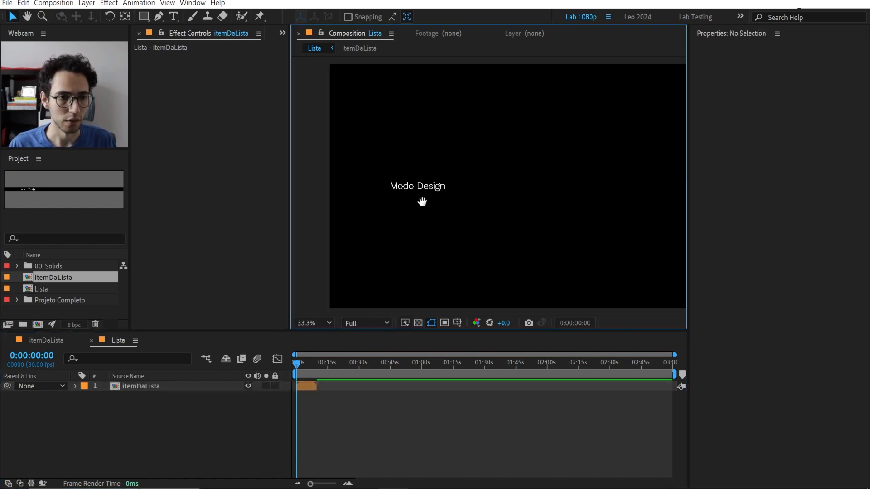
{"action": "scroll", "coordinate": [465, 241], "scroll_direction": "down", "scroll_amount": 4}
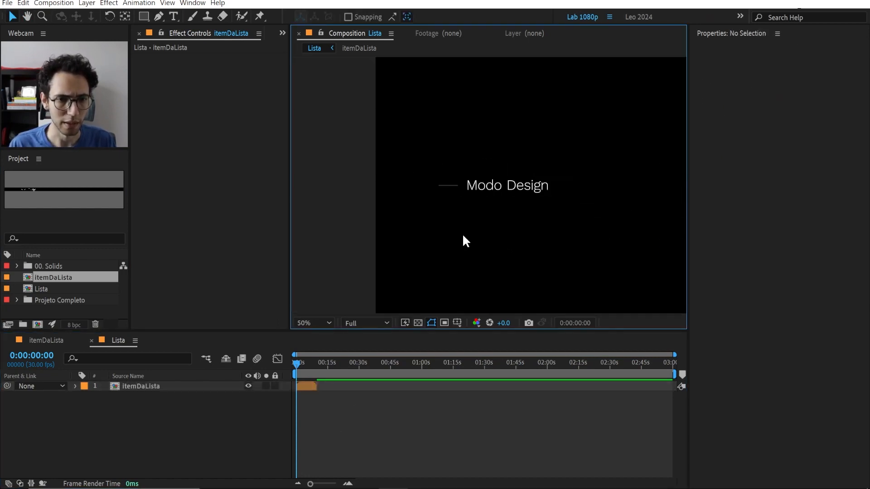
{"action": "scroll", "coordinate": [465, 241], "scroll_direction": "down", "scroll_amount": 3}
{"action": "scroll", "coordinate": [465, 241], "scroll_direction": "up", "scroll_amount": 7}
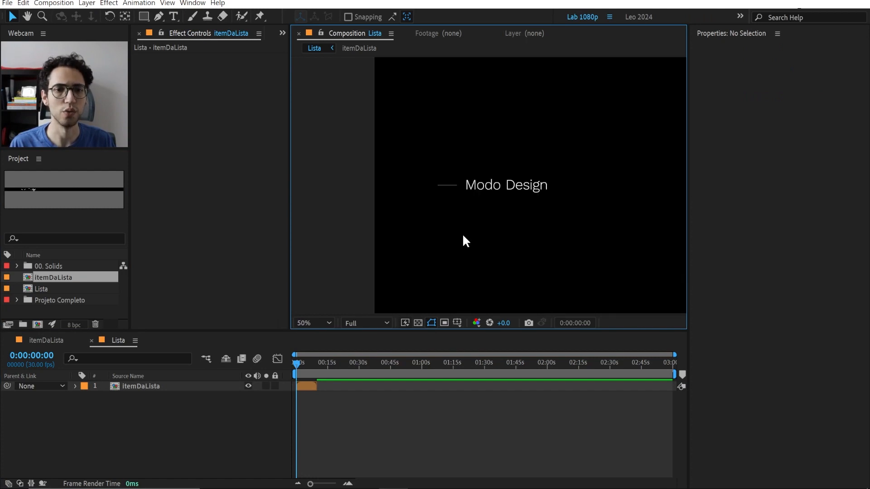
{"action": "scroll", "coordinate": [466, 241], "scroll_direction": "down", "scroll_amount": 4}
{"action": "scroll", "coordinate": [463, 235], "scroll_direction": "down", "scroll_amount": 1}
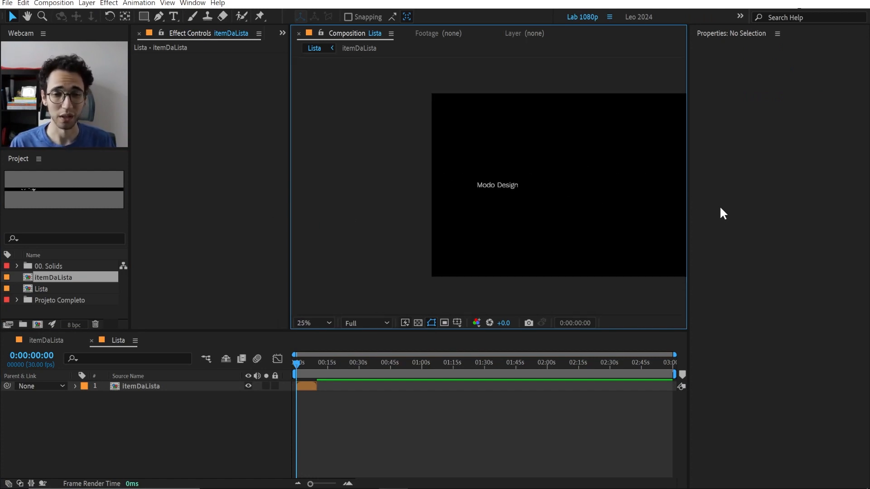
{"action": "left_click_drag", "start_coordinate": [689, 203], "coordinate": [725, 201]}
{"action": "scroll", "coordinate": [503, 220], "scroll_direction": "up", "scroll_amount": 1}
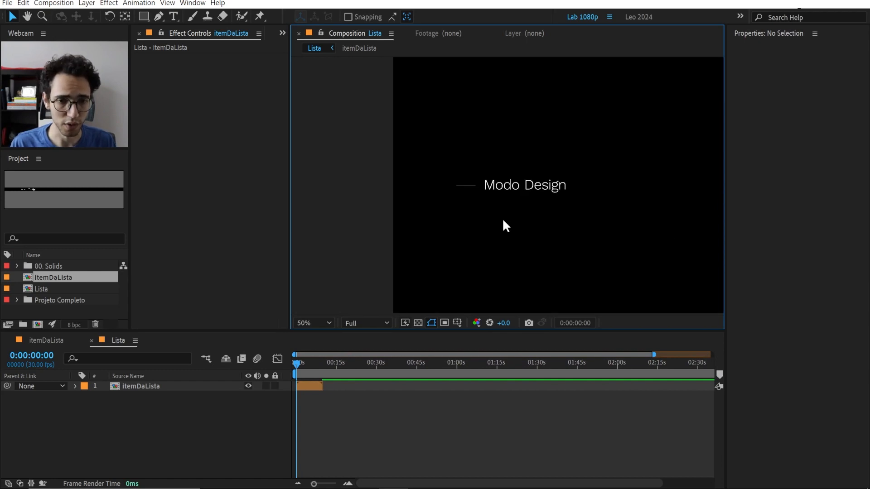
{"action": "scroll", "coordinate": [503, 220], "scroll_direction": "down", "scroll_amount": 1}
{"action": "left_click_drag", "start_coordinate": [338, 216], "coordinate": [606, 208]}
{"action": "scroll", "coordinate": [351, 194], "scroll_direction": "up", "scroll_amount": 2}
{"action": "scroll", "coordinate": [464, 183], "scroll_direction": "down", "scroll_amount": 3}
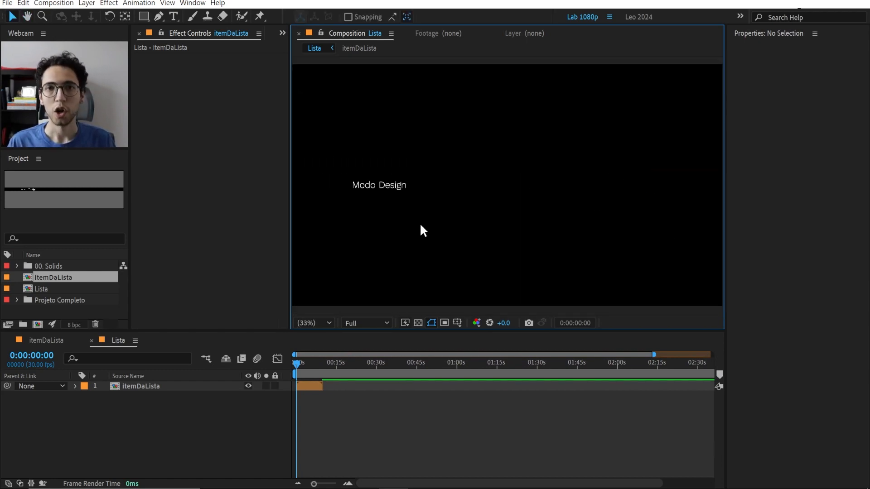
Move the itemDaLista layer up to a Y position of 546.2 and duplicate it ten times.
{"action": "left_click", "coordinate": [390, 181]}
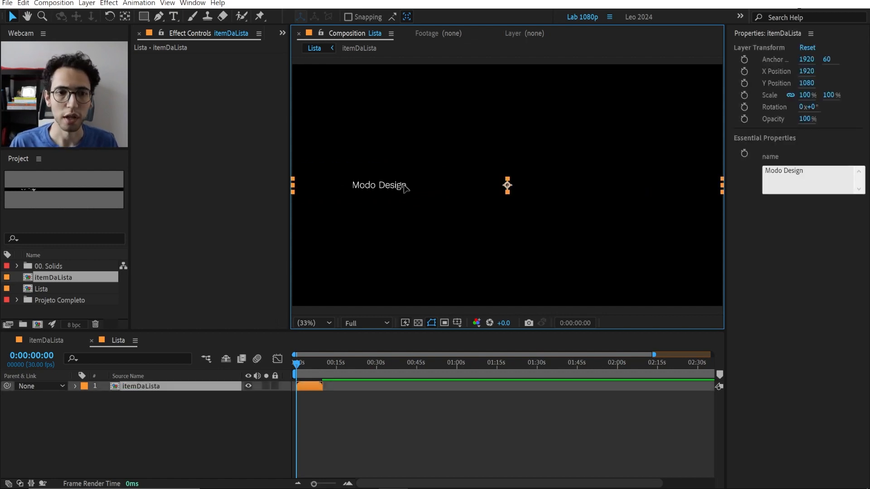
{"action": "left_click_drag", "start_coordinate": [403, 183], "coordinate": [401, 123]}
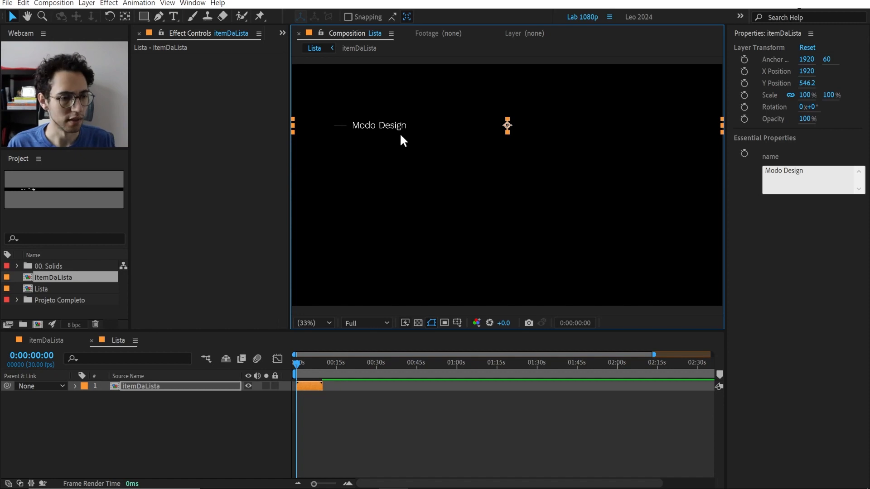
{"action": "key", "text": "ctrl+d"}
{"action": "key", "text": "ctrl+d"}
{"action": "key", "text": "ctrl+d"}
{"action": "key", "text": "ctrl+d"}
{"action": "key", "text": "ctrl+d"}
{"action": "key", "text": "ctrl+d"}
{"action": "key", "text": "ctrl+d"}
{"action": "key", "text": "ctrl+d"}
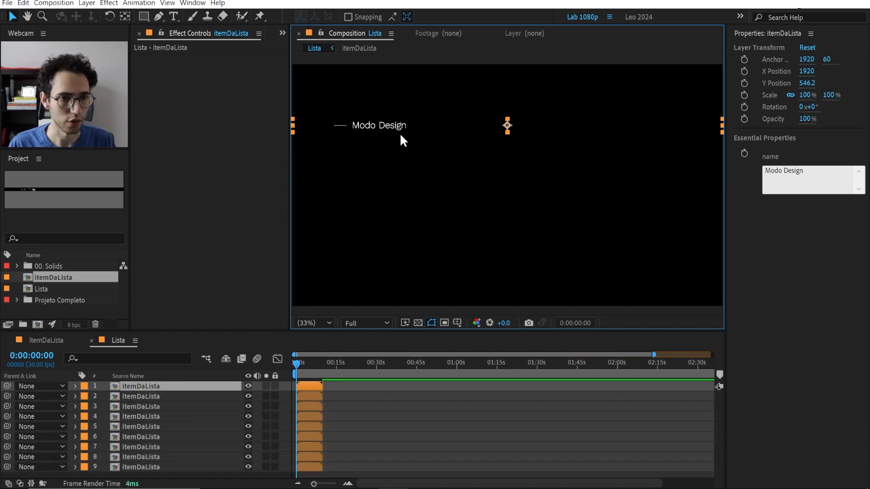
{"action": "key", "text": "ctrl+d"}
Stack the duplicated itemDaLista layers vertically beneath the first, each snapped to the previous item at 120 px spacing.
{"action": "left_click", "coordinate": [136, 396]}
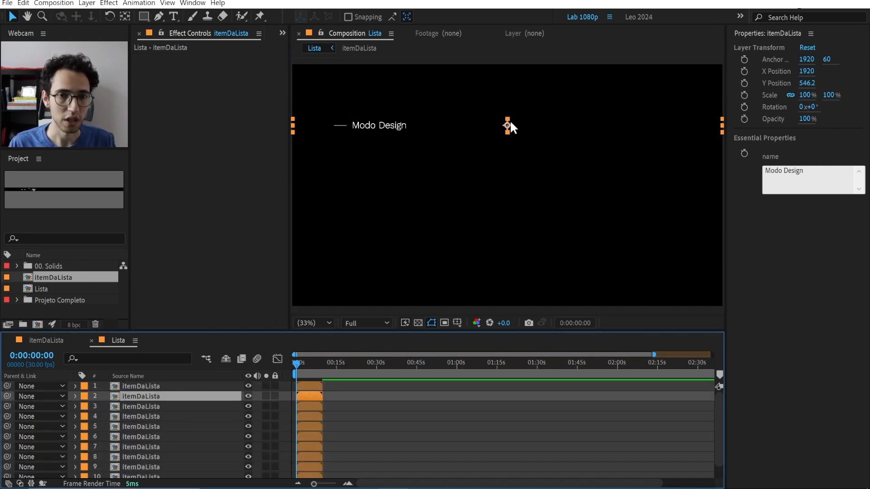
{"action": "left_click_drag", "start_coordinate": [495, 122], "coordinate": [514, 138]}
{"action": "left_click", "coordinate": [450, 126]}
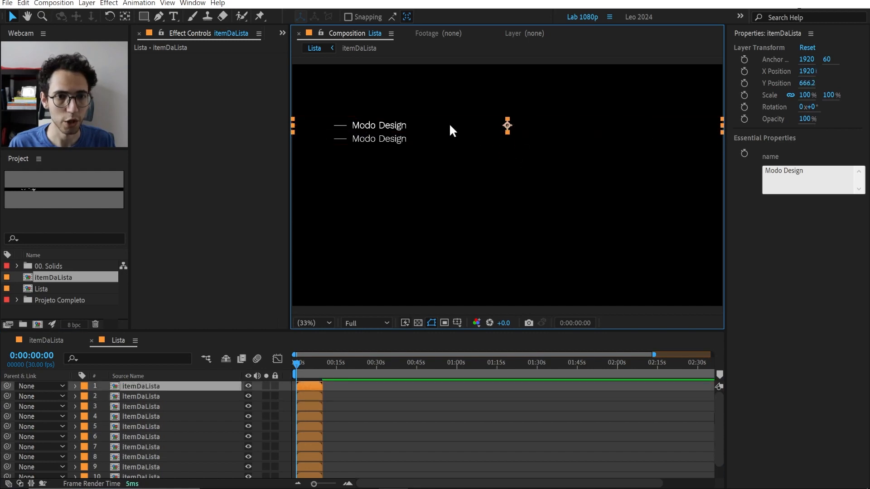
{"action": "left_click", "coordinate": [151, 407]}
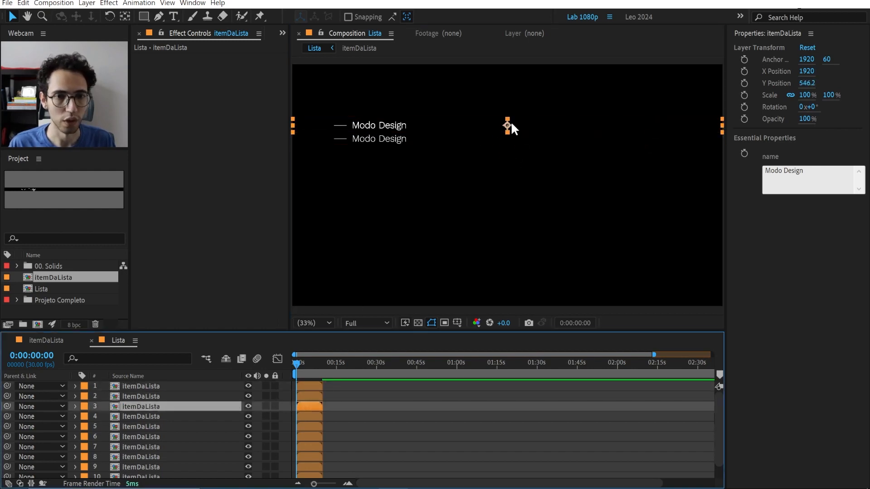
{"action": "left_click_drag", "start_coordinate": [509, 127], "coordinate": [514, 186]}
{"action": "left_click", "coordinate": [487, 126]}
{"action": "left_click_drag", "start_coordinate": [511, 126], "coordinate": [512, 195]}
{"action": "left_click_drag", "start_coordinate": [517, 125], "coordinate": [516, 207]}
{"action": "left_click_drag", "start_coordinate": [512, 127], "coordinate": [512, 221]}
{"action": "left_click_drag", "start_coordinate": [480, 126], "coordinate": [503, 232]}
{"action": "left_click_drag", "start_coordinate": [522, 130], "coordinate": [528, 251]}
{"action": "left_click_drag", "start_coordinate": [486, 126], "coordinate": [485, 260]}
{"action": "left_click", "coordinate": [486, 125]}
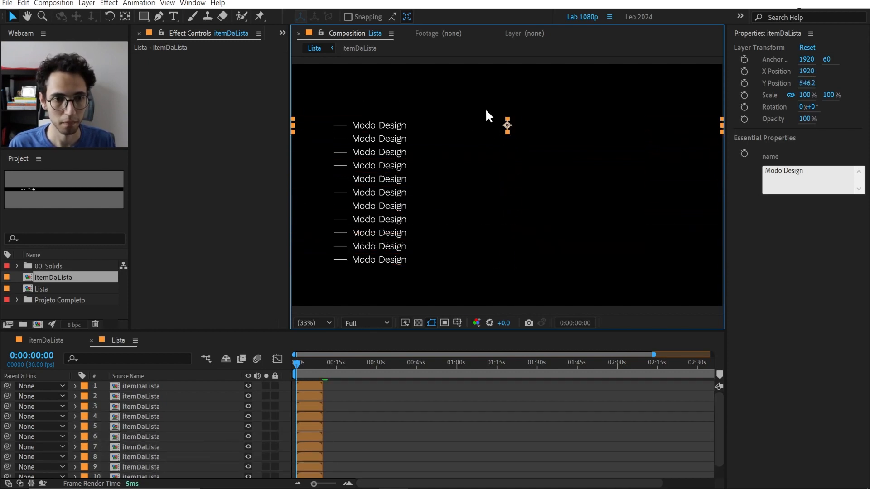
Remove the surplus lowest item so that the list has ten items.
{"action": "left_click_drag", "start_coordinate": [486, 111], "coordinate": [382, 232]}
{"action": "left_click_drag", "start_coordinate": [382, 232], "coordinate": [382, 260]}
{"action": "left_click", "coordinate": [411, 429]}
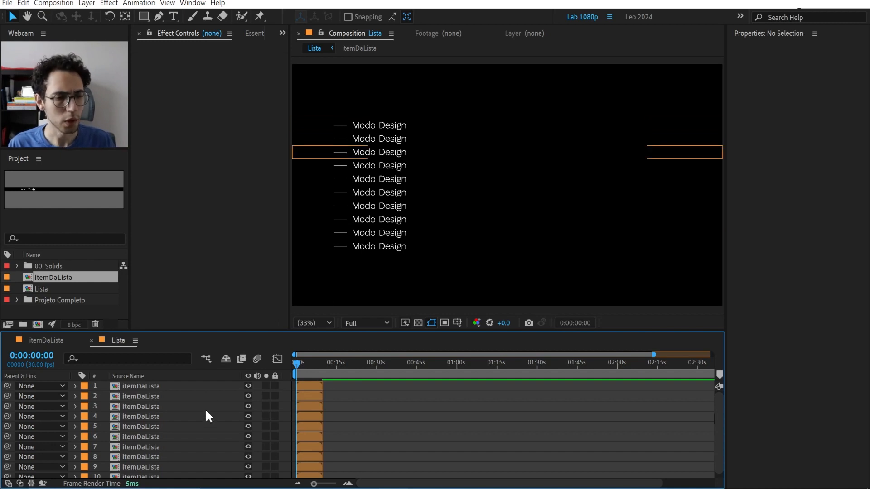
Check that the layer order matches the list by selecting the itemDaLista layers one after another from the first downward.
{"action": "left_click", "coordinate": [161, 385]}
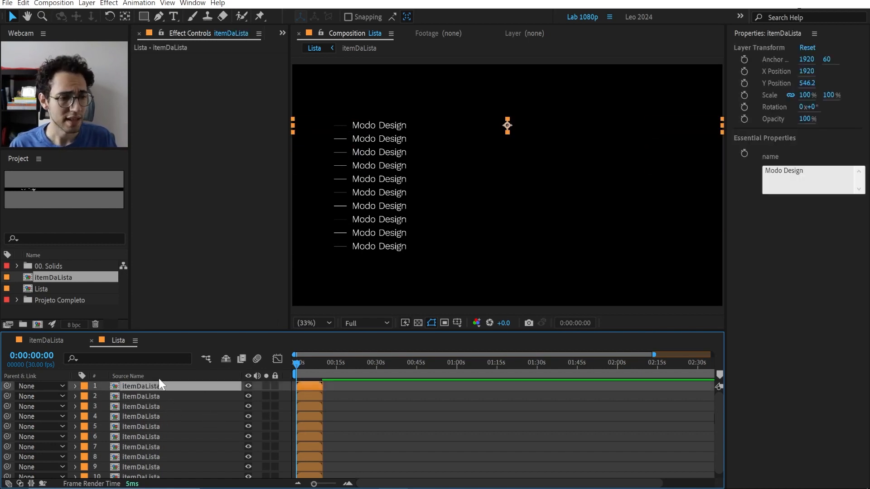
{"action": "key", "text": "ctrl+Down"}
{"action": "key", "text": "ctrl+Down"}
{"action": "key", "text": "ctrl+Down"}
{"action": "key", "text": "ctrl+Down"}
{"action": "key", "text": "ctrl+Down"}
{"action": "key", "text": "ctrl+Down"}
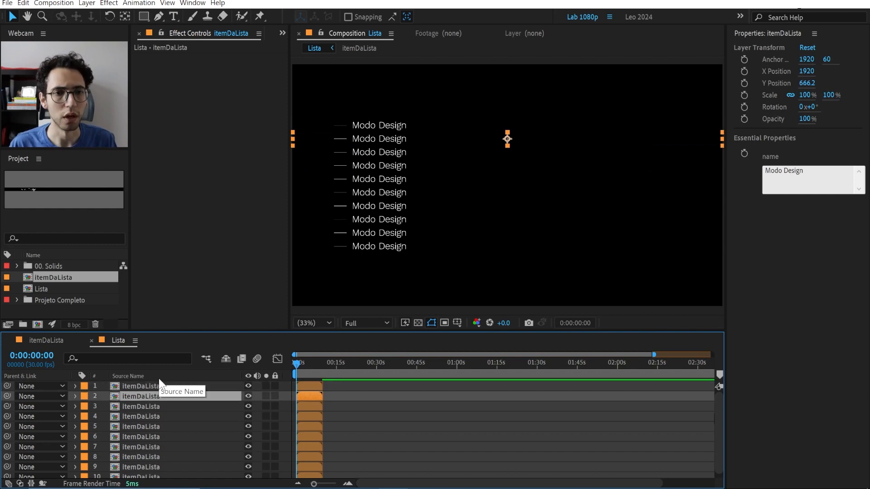
{"action": "key", "text": "ctrl+Down"}
{"action": "key", "text": "ctrl+Down"}
{"action": "key", "text": "ctrl+Down"}
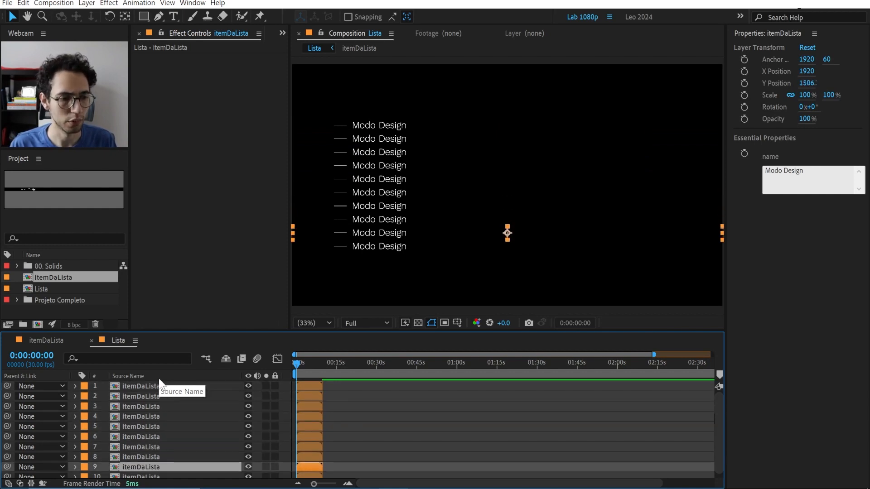
{"action": "left_click", "coordinate": [396, 431]}
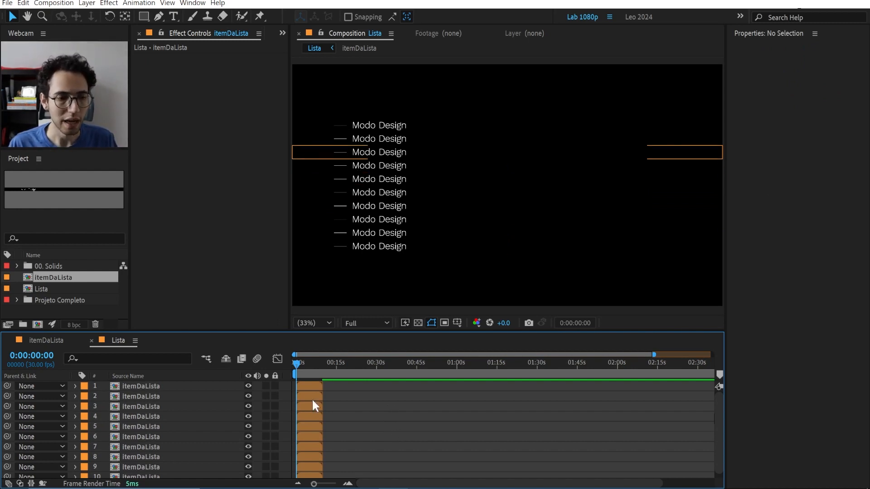
Create a null object in the Lista composition and rename it CTRL | Lista.
{"action": "right_click", "coordinate": [390, 407]}
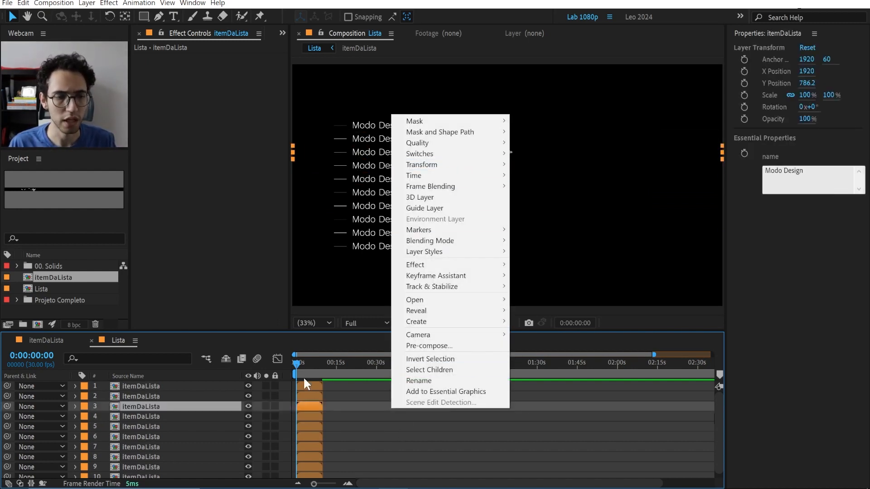
{"action": "left_click", "coordinate": [282, 380]}
{"action": "right_click", "coordinate": [285, 396]}
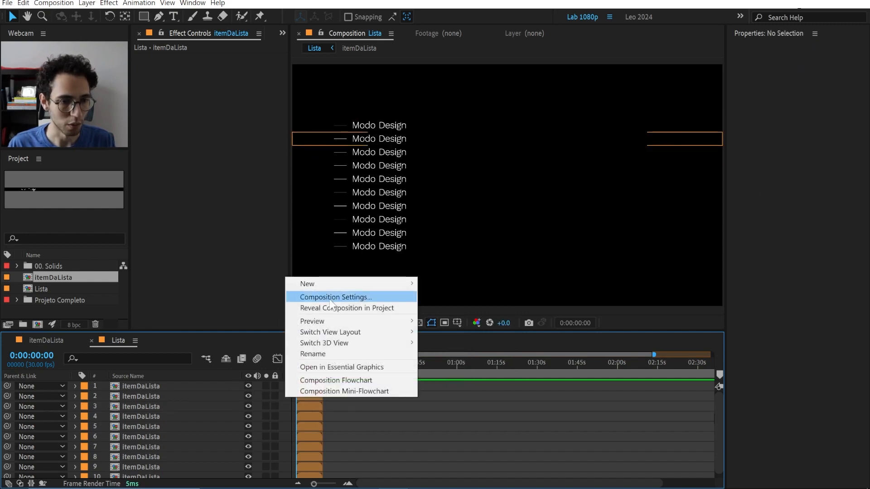
{"action": "mouse_move", "coordinate": [320, 283]}
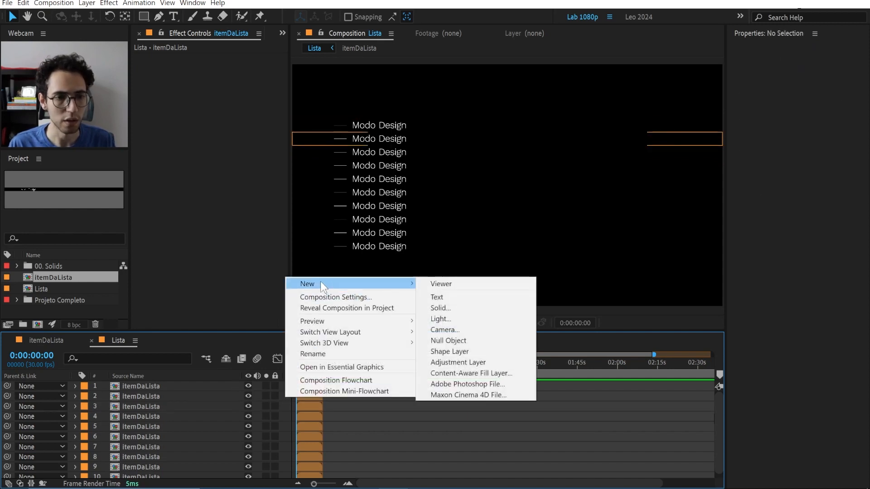
{"action": "left_click", "coordinate": [446, 340]}
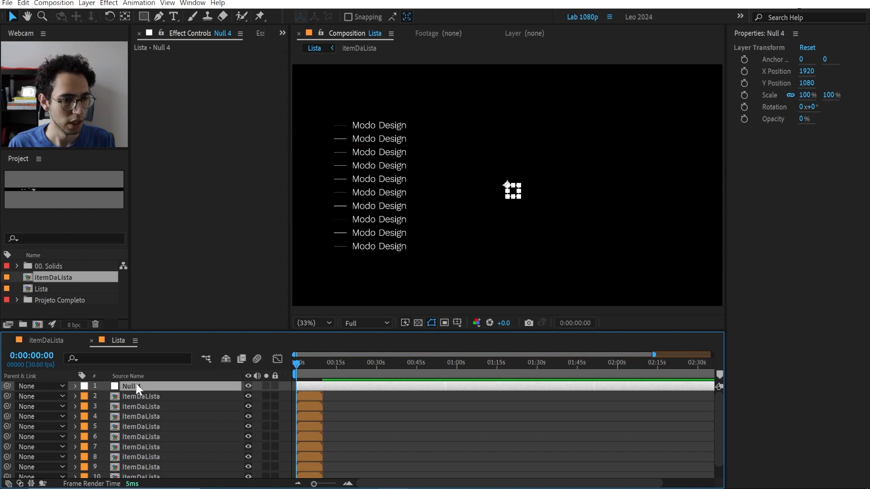
{"action": "key", "text": "Return"}
{"action": "type", "text": "CTRL"}
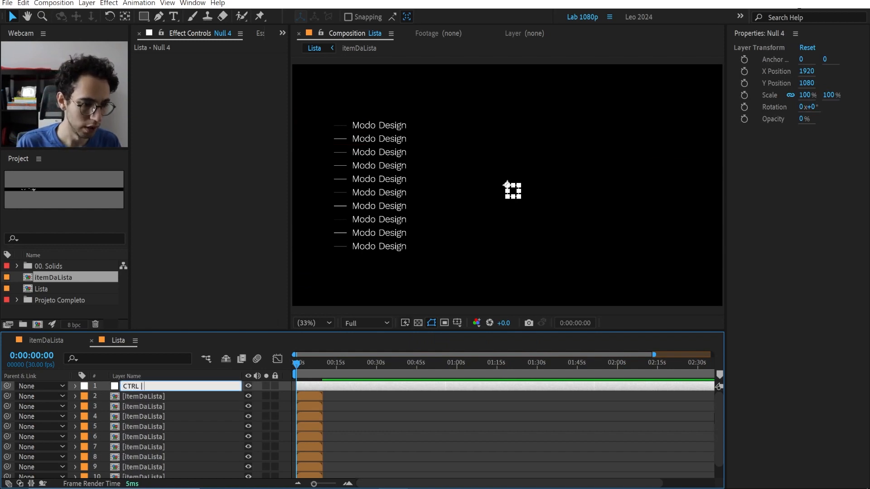
{"action": "type", "text": " | Lista"}
{"action": "key", "text": "Return"}
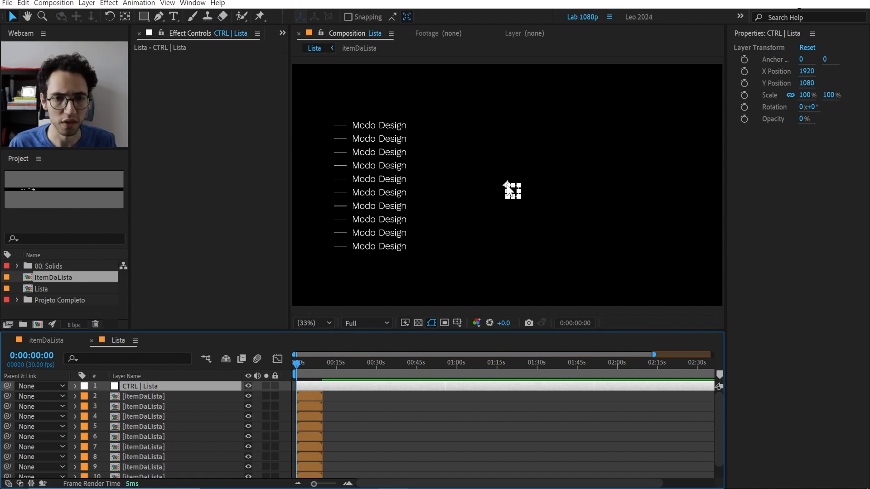
Snap the CTRL | Lista null to the upper-left corner of the first list item, at X 0, Y 486.2.
{"action": "left_click_drag", "start_coordinate": [509, 185], "coordinate": [292, 115]}
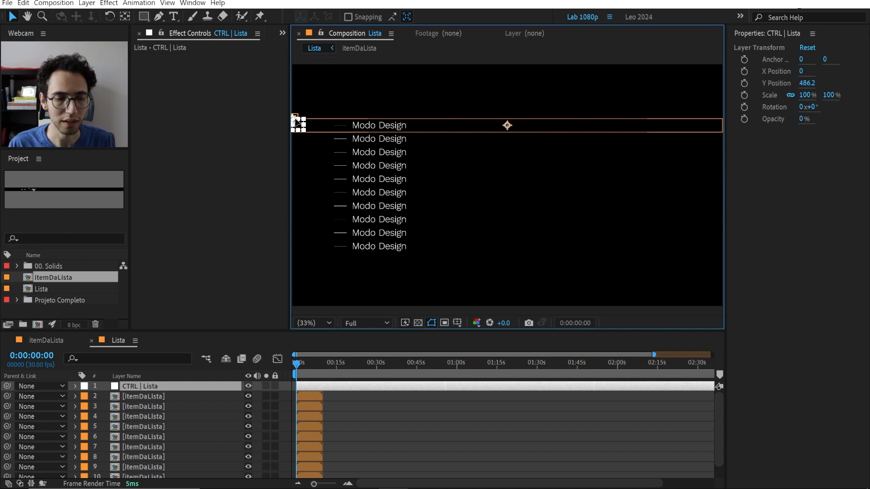
{"action": "mouse_move", "coordinate": [295, 121]}
{"action": "left_mouse_down"}
{"action": "mouse_move", "coordinate": [296, 129]}
{"action": "mouse_move", "coordinate": [323, 134]}
{"action": "mouse_move", "coordinate": [324, 123]}
{"action": "mouse_move", "coordinate": [308, 122]}
{"action": "mouse_move", "coordinate": [309, 133]}
{"action": "mouse_move", "coordinate": [299, 126]}
{"action": "left_mouse_up"}
{"action": "key", "text": "ctrl+z"}
{"action": "key", "text": "ctrl+z"}
{"action": "key", "text": "ctrl+z"}
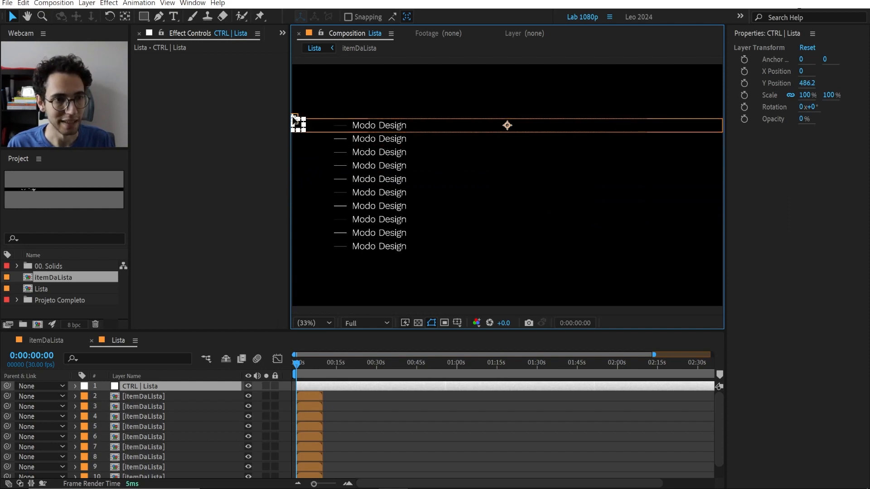
Parent all ten itemDaLista layers to the CTRL | Lista null.
{"action": "left_click", "coordinate": [136, 397]}
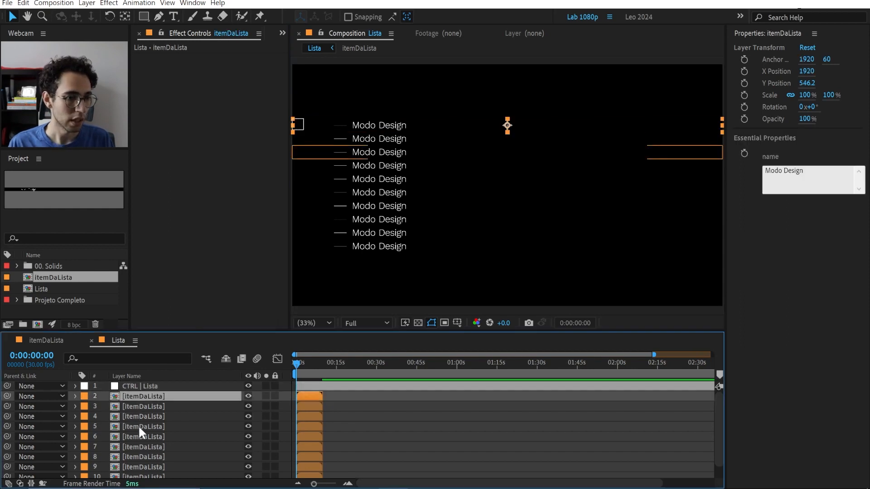
{"action": "scroll", "coordinate": [139, 444], "scroll_direction": "down", "scroll_amount": 1}
{"action": "left_click", "coordinate": [141, 471], "text": "shift"}
{"action": "scroll", "coordinate": [127, 416], "scroll_direction": "up", "scroll_amount": 1}
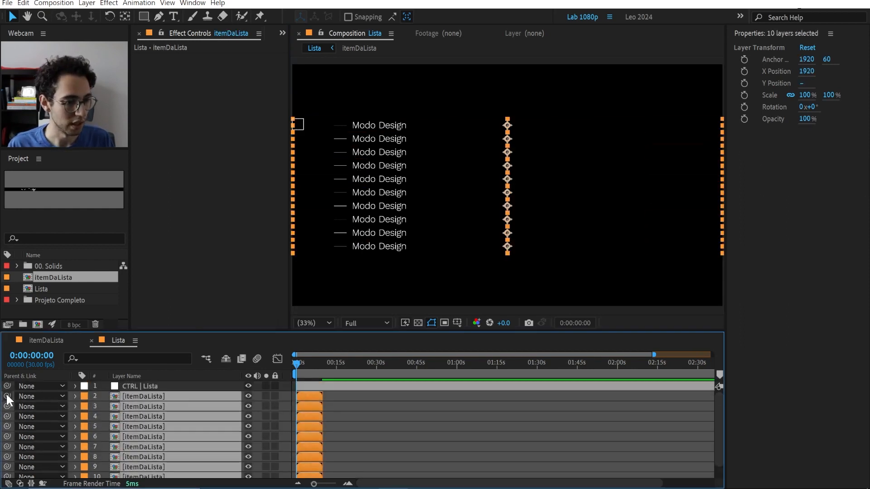
{"action": "left_click_drag", "start_coordinate": [6, 393], "coordinate": [168, 384]}
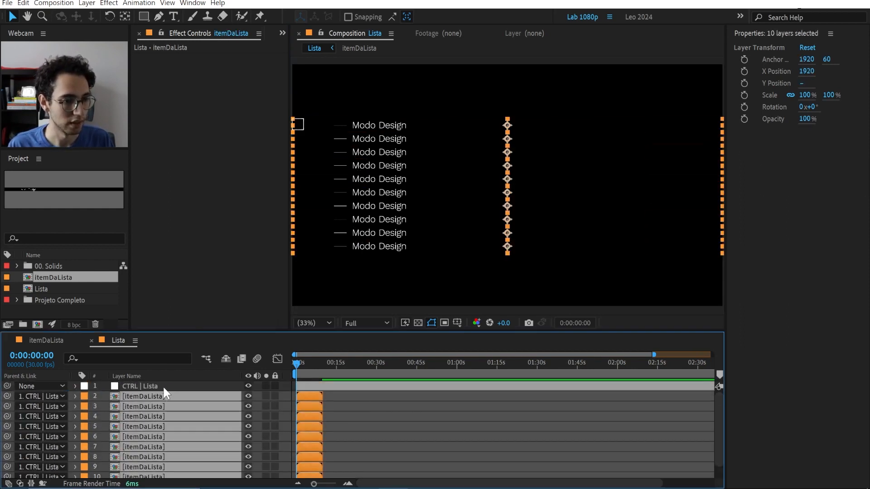
Try moving the CTRL | Lista null in the composition to test that the parented list items follow it.
{"action": "left_click", "coordinate": [164, 387]}
{"action": "left_click_drag", "start_coordinate": [299, 123], "coordinate": [382, 91]}
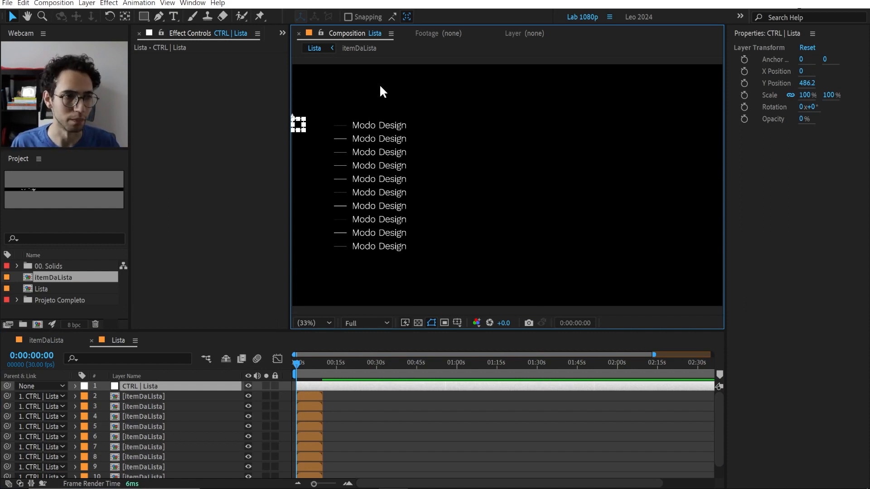
{"action": "left_click", "coordinate": [431, 301]}
Duplicate the CTRL | Lista null as Effector and place the copy directly beneath it in the layer order.
{"action": "left_click", "coordinate": [138, 385]}
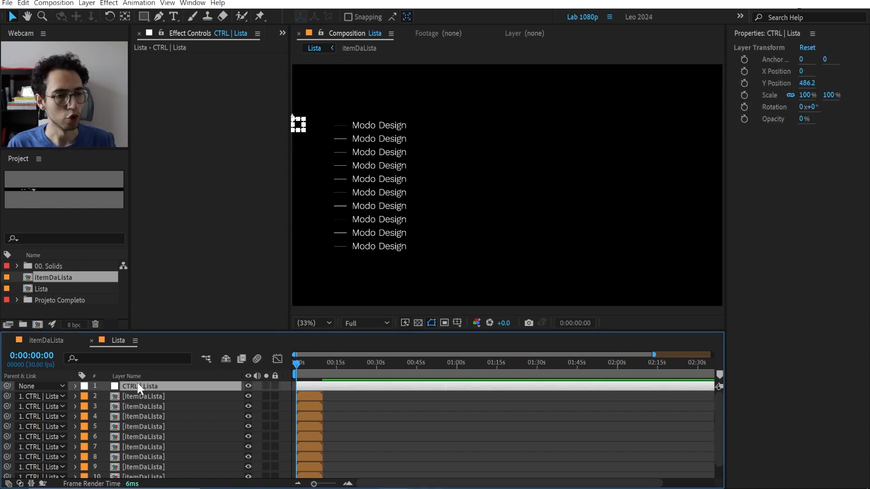
{"action": "key", "text": "ctrl+d"}
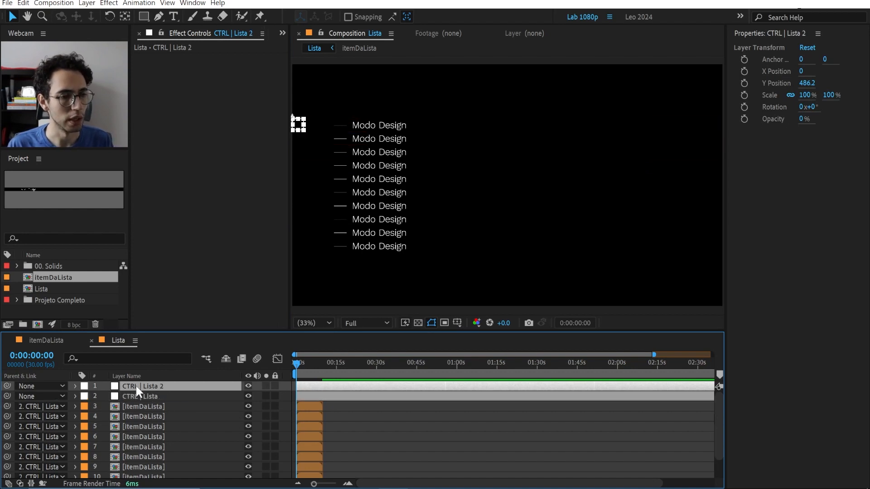
{"action": "key", "text": "Return"}
{"action": "type", "text": "Effector"}
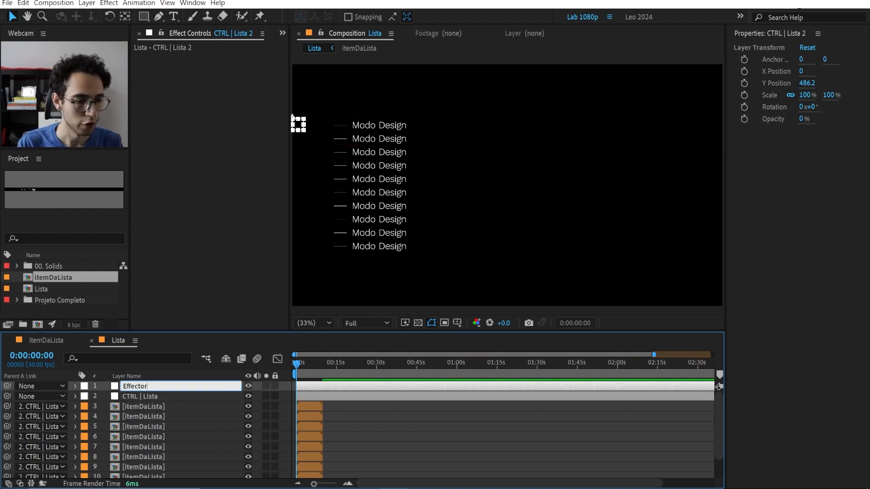
{"action": "key", "text": "Return"}
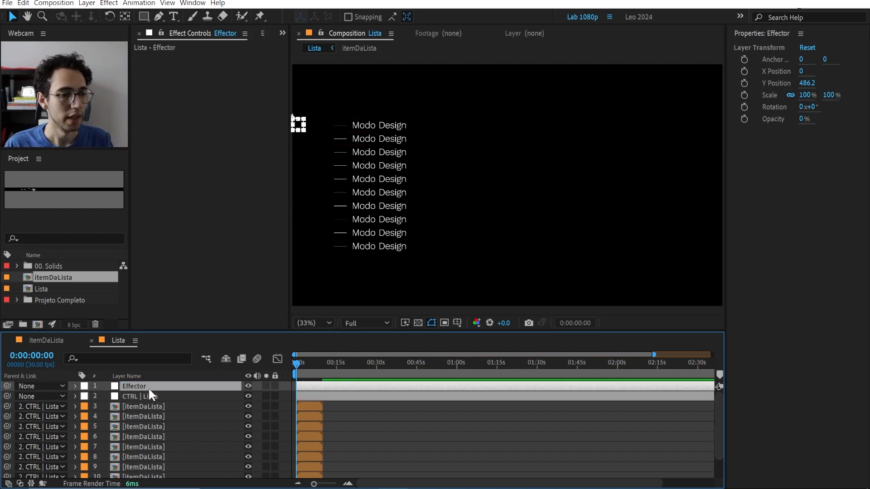
{"action": "left_click_drag", "start_coordinate": [148, 387], "coordinate": [146, 402]}
Fit the Effector null around the first list item at X 327.6, scaled to about 897.7 by 118.2%, and give it a red label.
{"action": "left_click_drag", "start_coordinate": [298, 124], "coordinate": [391, 124]}
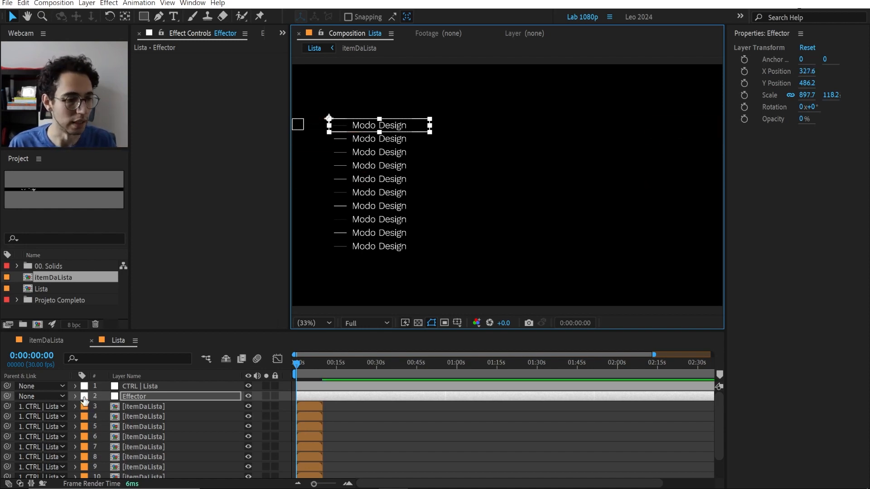
{"action": "left_click", "coordinate": [84, 397]}
{"action": "left_click", "coordinate": [133, 229]}
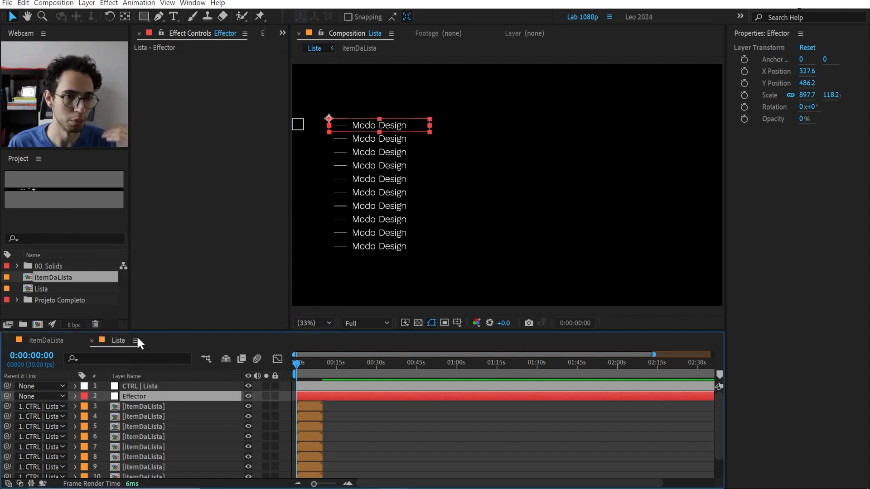
Move the CTRL | Lista and Effector nulls together to the bottom of the layer stack and check the items' layer numbers.
{"action": "left_click", "coordinate": [159, 387]}
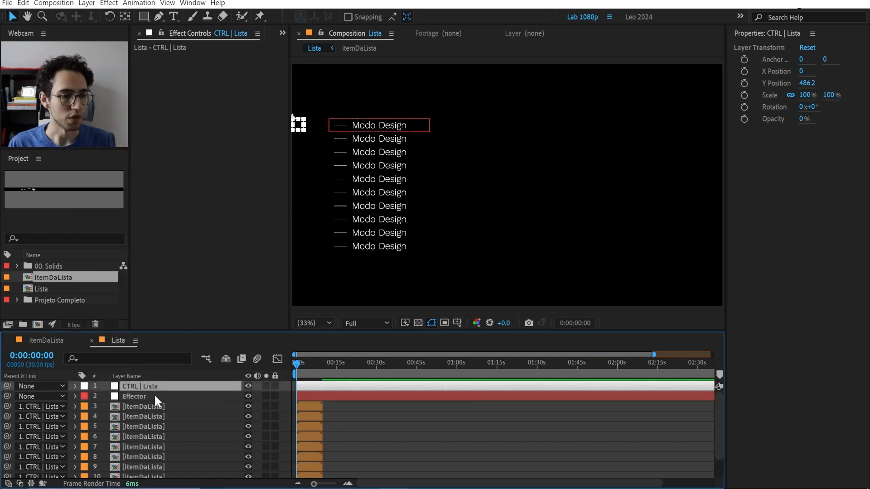
{"action": "left_click", "coordinate": [143, 396], "text": "ctrl"}
{"action": "left_click_drag", "start_coordinate": [150, 395], "coordinate": [147, 467]}
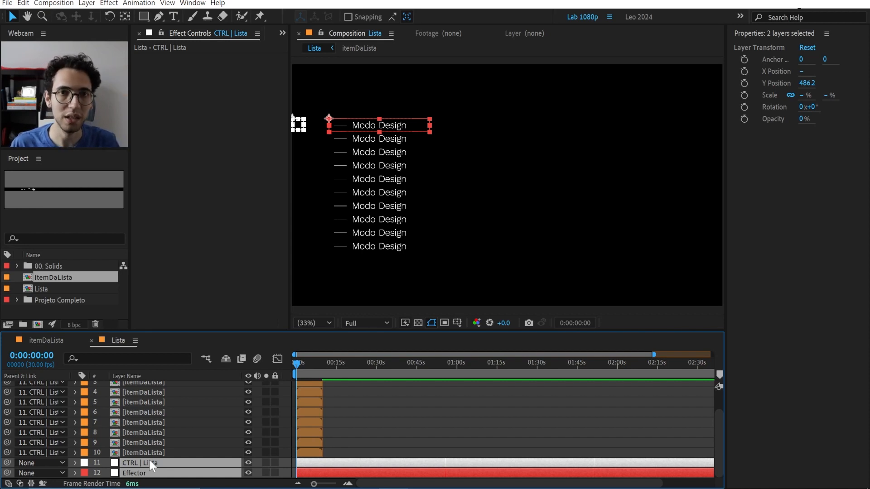
{"action": "left_click", "coordinate": [143, 452]}
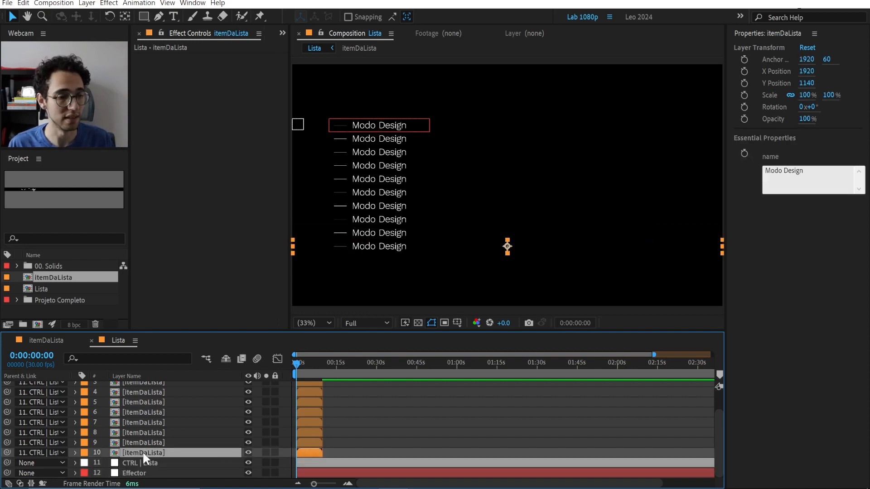
{"action": "scroll", "coordinate": [131, 439], "scroll_direction": "up", "scroll_amount": 2}
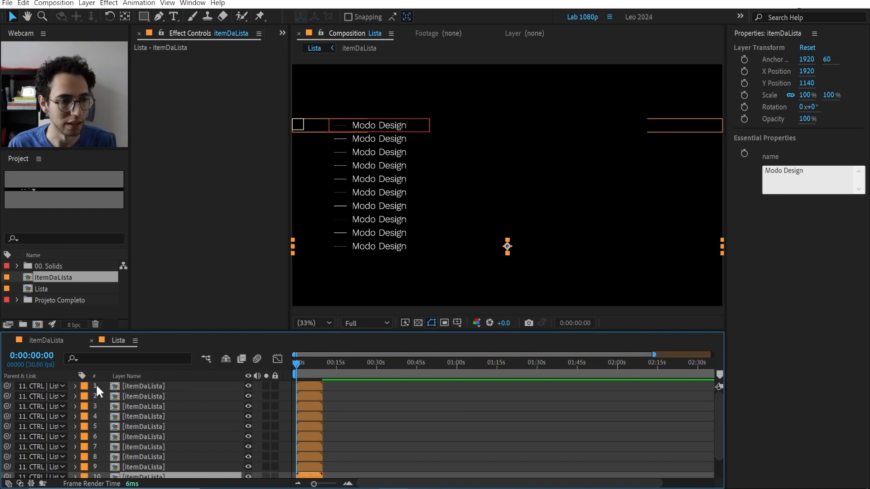
{"action": "scroll", "coordinate": [131, 431], "scroll_direction": "down", "scroll_amount": 2}
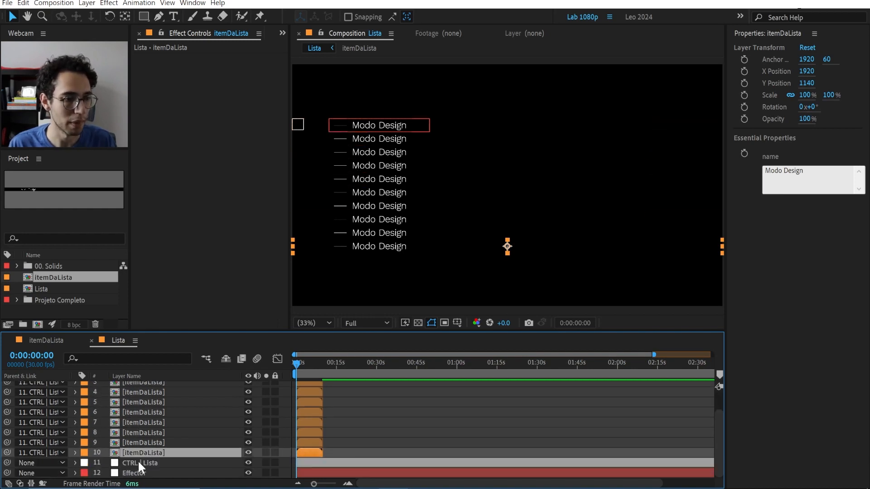
Return the CTRL | Lista and Effector nulls to the top of the layer stack, above the first itemDaLista layer.
{"action": "left_click", "coordinate": [137, 461]}
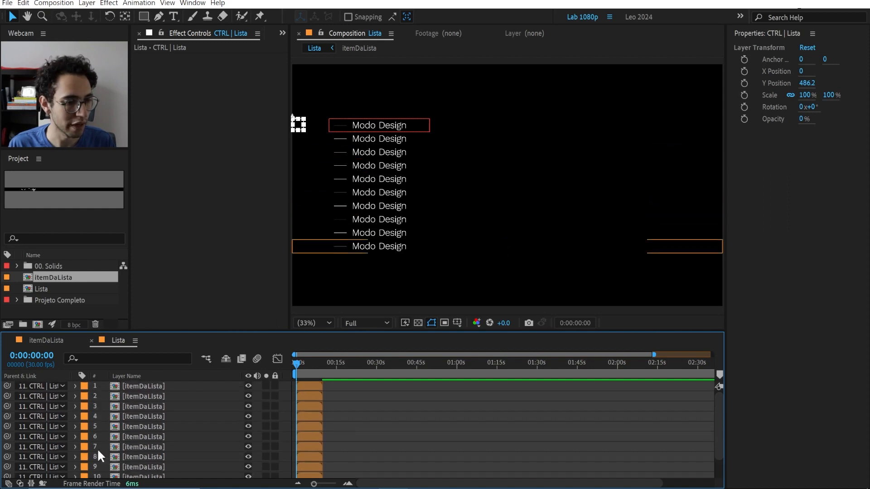
{"action": "left_click", "coordinate": [136, 473], "text": "shift"}
{"action": "left_click_drag", "start_coordinate": [145, 463], "coordinate": [139, 382]}
{"action": "left_click", "coordinate": [143, 406]}
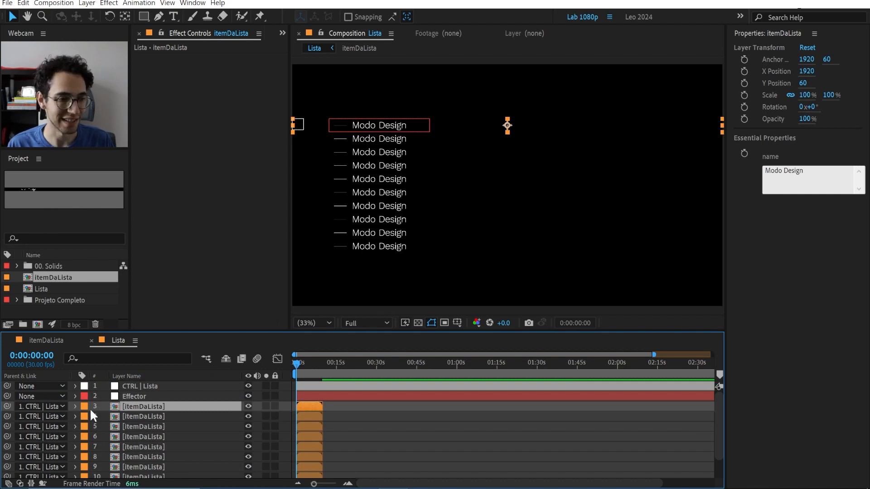
Place the CTRL | Lista and Effector nulls below the tenth itemDaLista layer, as layers 11 and 12.
{"action": "left_click", "coordinate": [137, 396]}
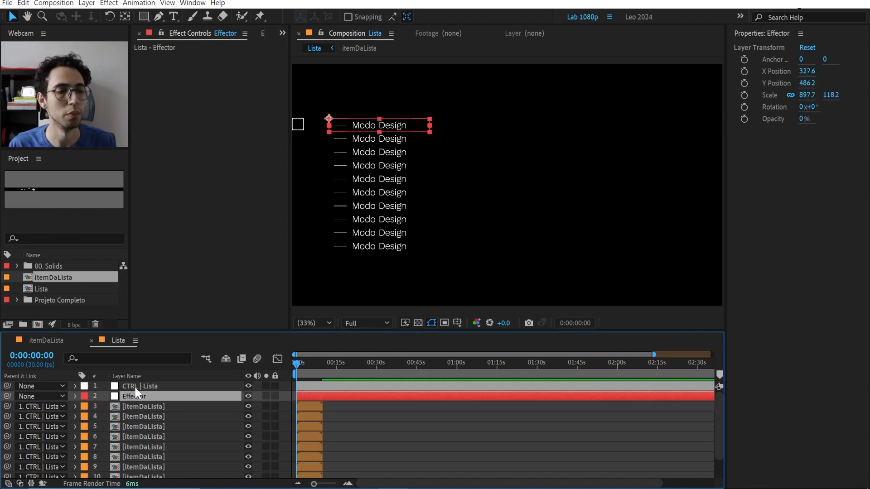
{"action": "left_click", "coordinate": [134, 385], "text": "shift"}
{"action": "left_click_drag", "start_coordinate": [129, 395], "coordinate": [144, 471]}
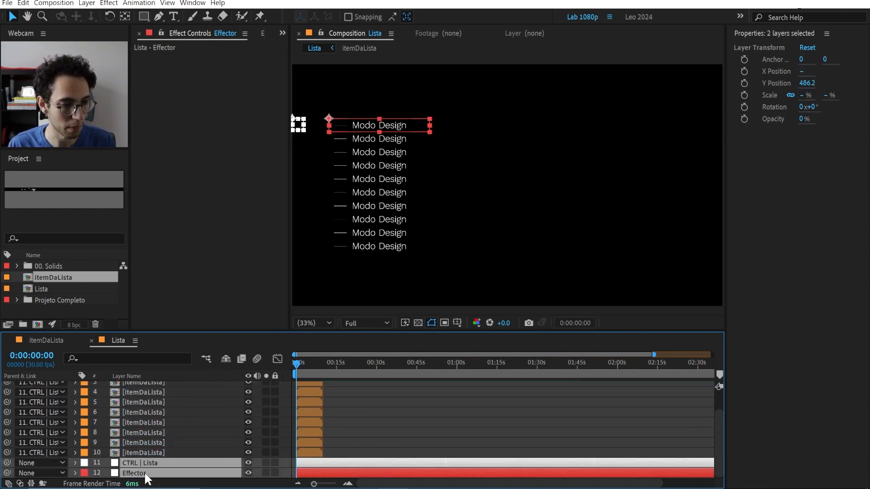
{"action": "key", "text": "ctrl+z"}
{"action": "key", "text": "ctrl+shift+z"}
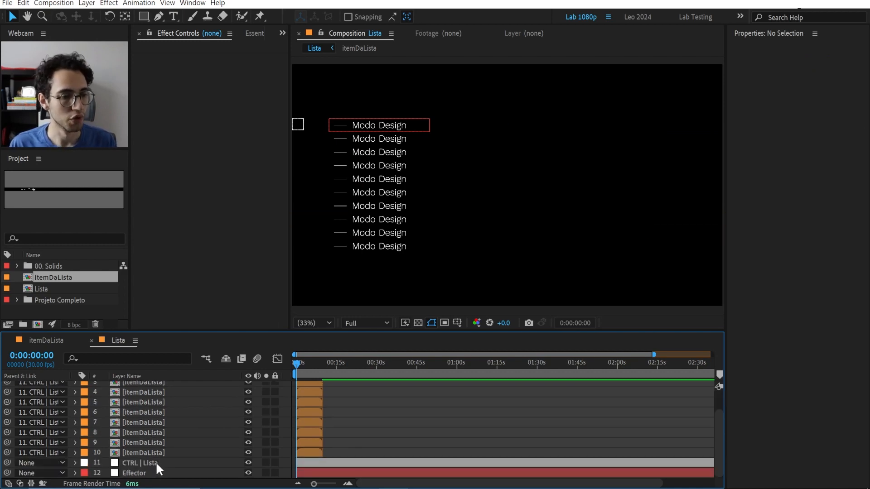
Add a Slider Control effect to the CTRL | Lista null and duplicate the effect.
{"action": "left_click", "coordinate": [156, 462]}
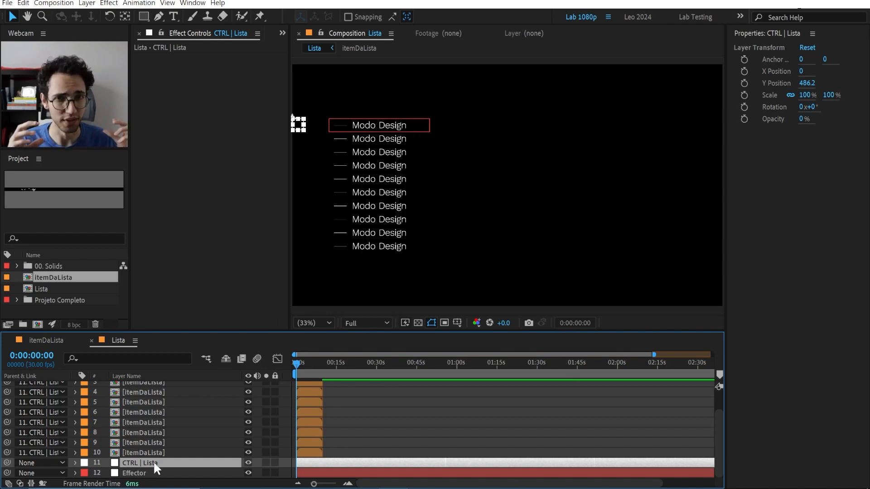
{"action": "key", "text": "ctrl+space"}
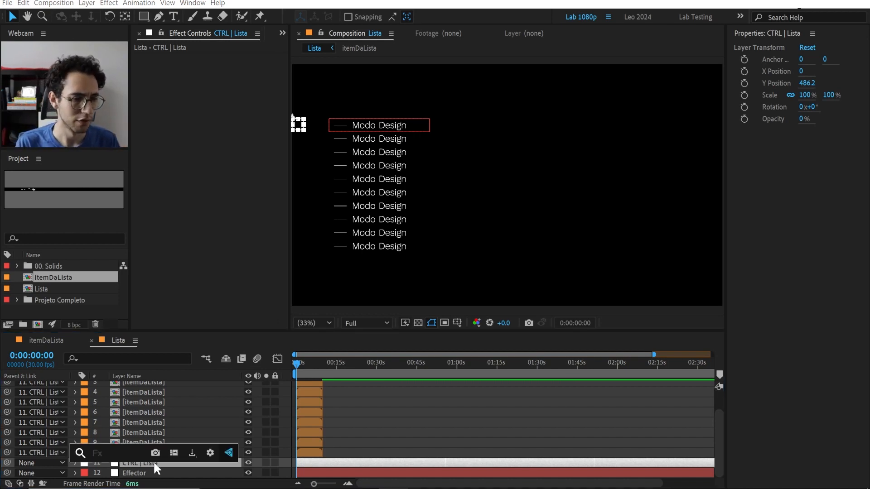
{"action": "type", "text": "slider"}
{"action": "key", "text": "Return"}
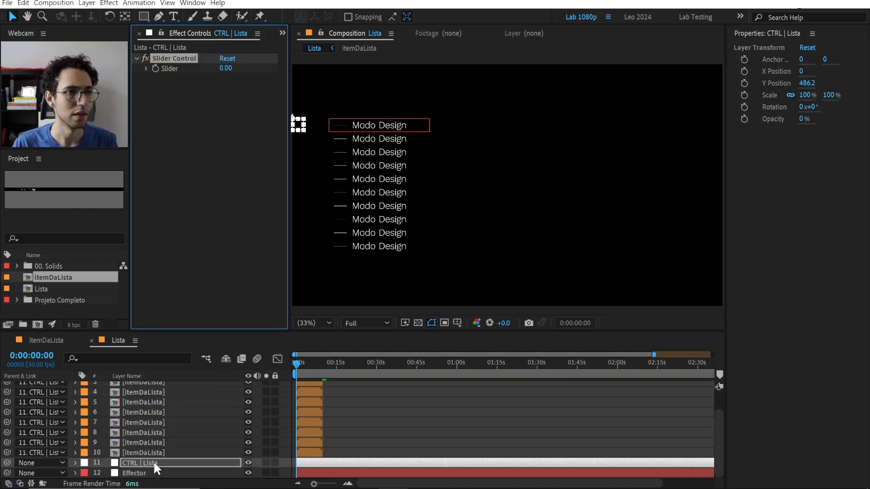
{"action": "left_click", "coordinate": [177, 56]}
{"action": "key", "text": "ctrl+d"}
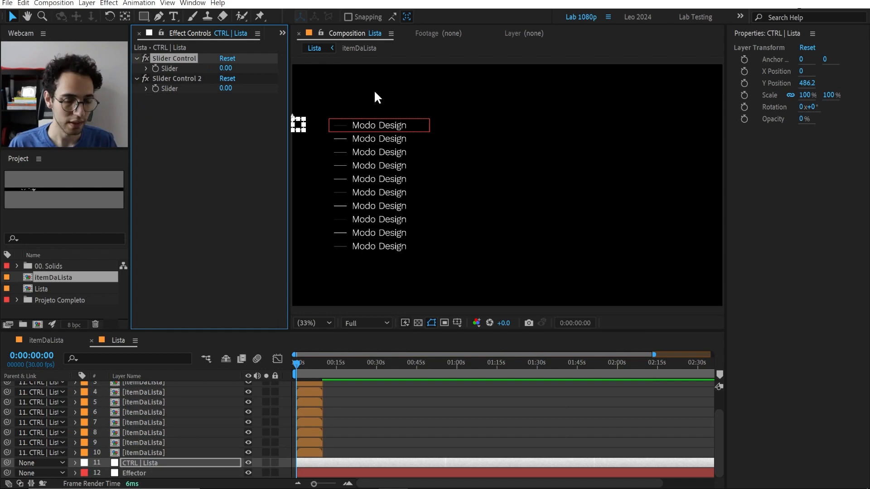
Rename the first Slider Control on CTRL | Lista to "Numero de Itens".
{"action": "key", "text": "Return"}
{"action": "type", "text": "Nu"}
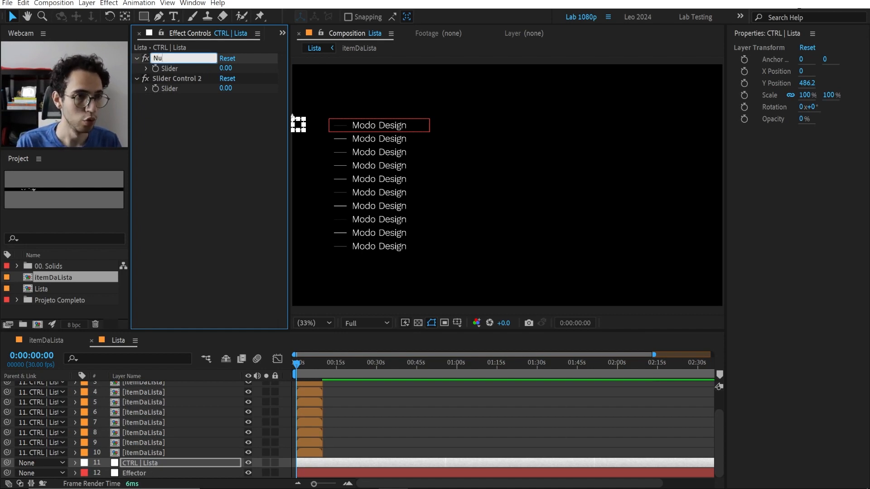
{"action": "type", "text": "mero de Items"}
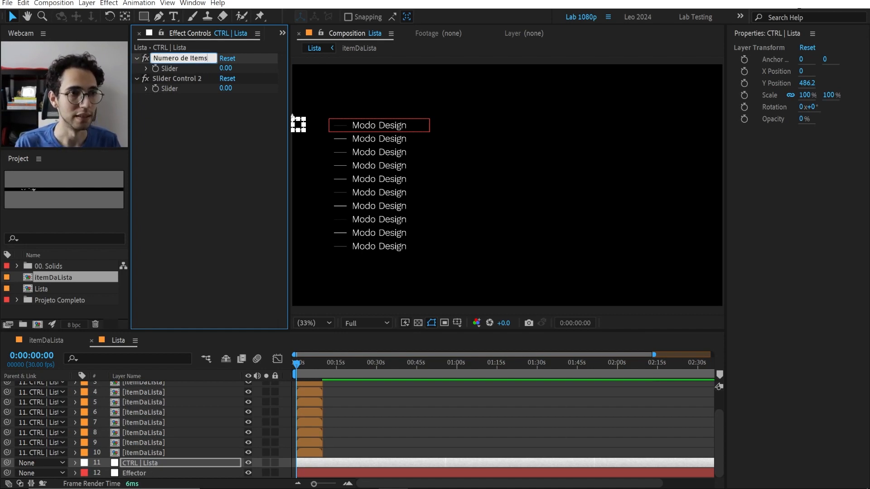
{"action": "key", "text": "BackSpace"}
{"action": "key", "text": "BackSpace"}
{"action": "type", "text": "ns"}
{"action": "key", "text": "Return"}
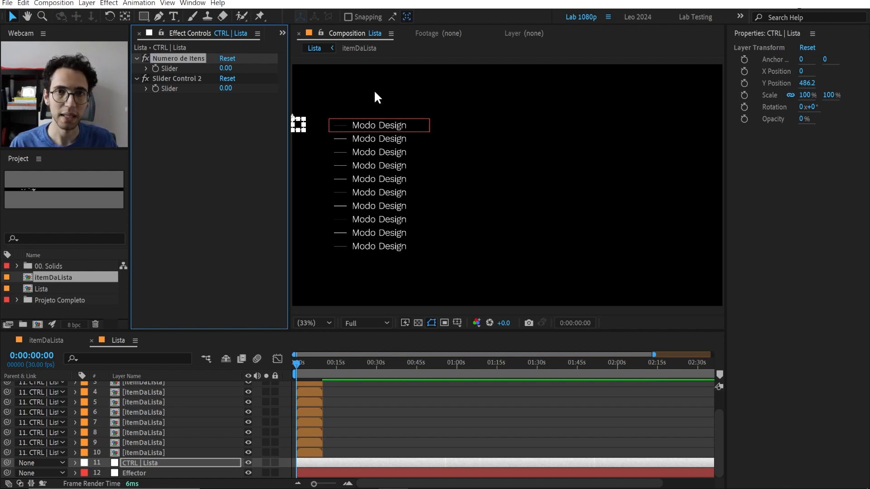
Rename the second Slider Control on CTRL | Lista to "Item Ativo".
{"action": "left_click", "coordinate": [174, 79]}
{"action": "key", "text": "Return"}
{"action": "type", "text": "Item"}
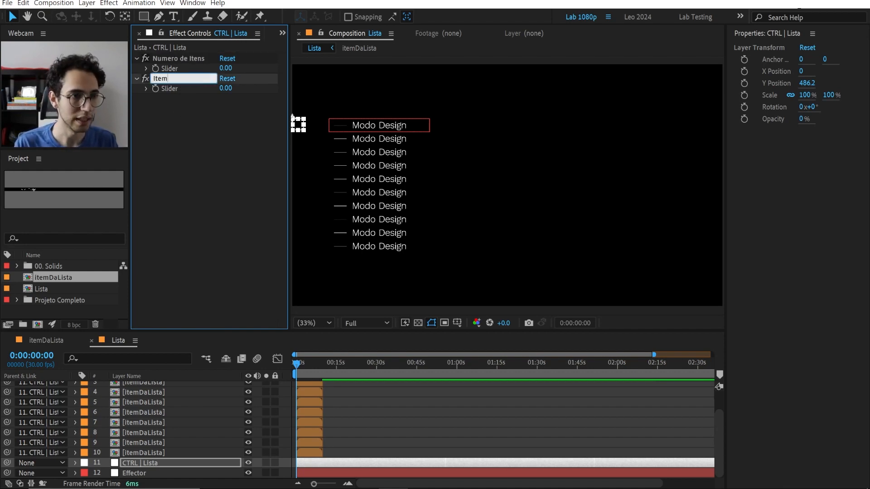
{"action": "type", "text": " Ativo"}
{"action": "key", "text": "Return"}
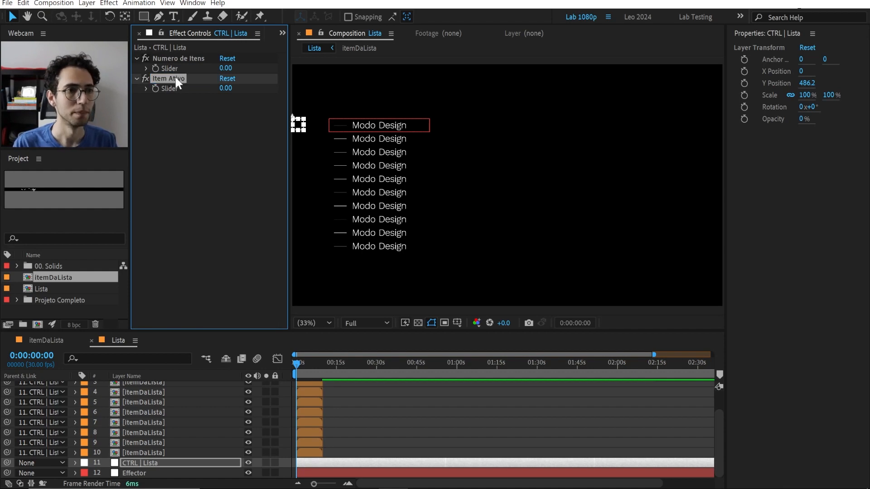
{"action": "left_click", "coordinate": [199, 108]}
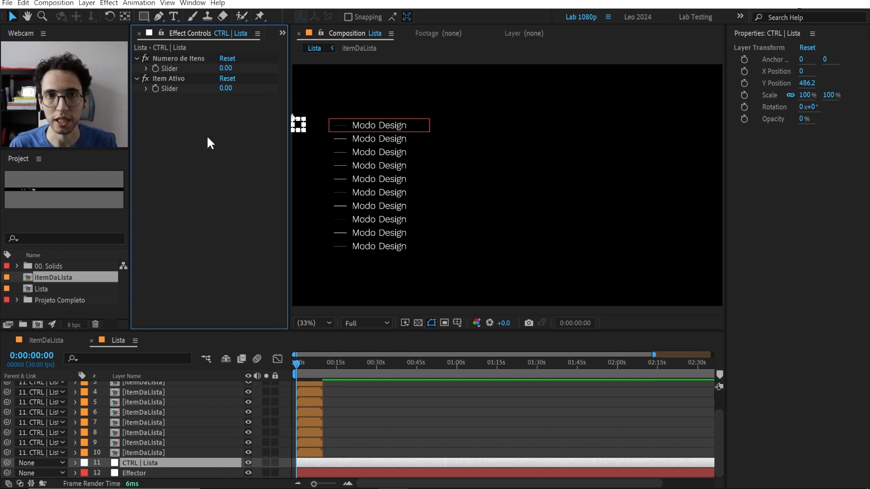
Duplicate Item Ativo on CTRL | Lista as a slider named "Alcance do Effector", placed first among the effects.
{"action": "left_click", "coordinate": [183, 79]}
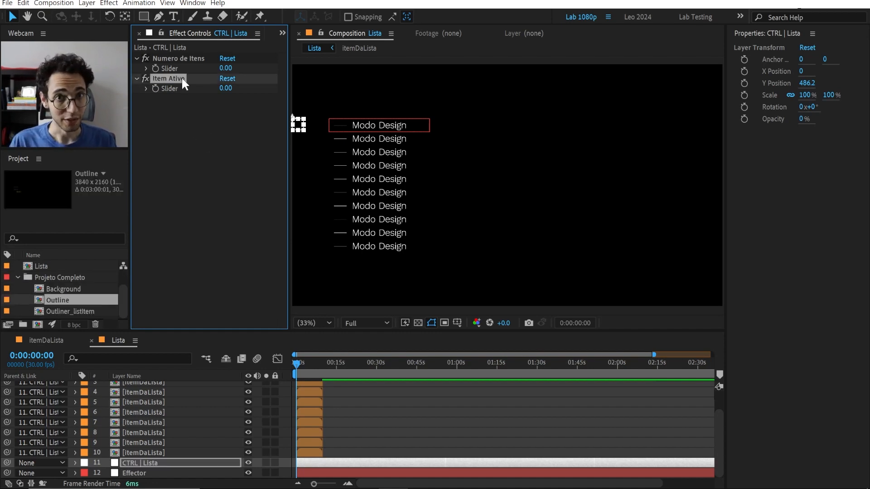
{"action": "key", "text": "ctrl+d"}
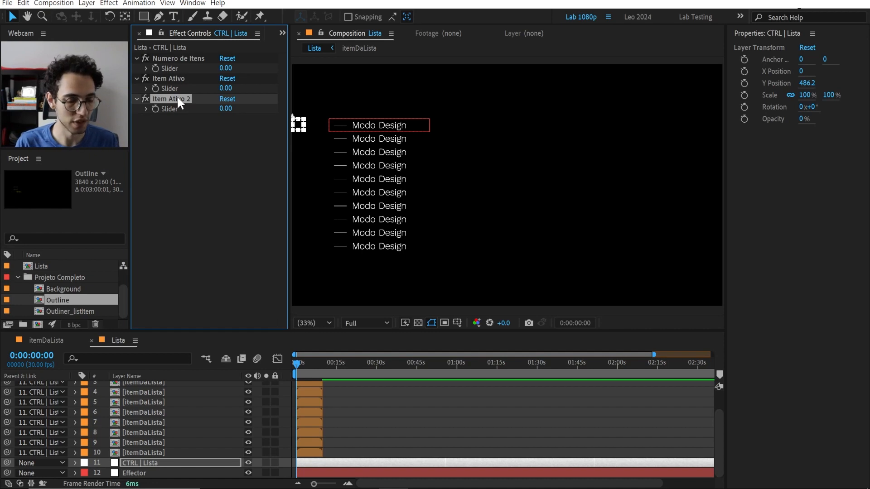
{"action": "key", "text": "Return"}
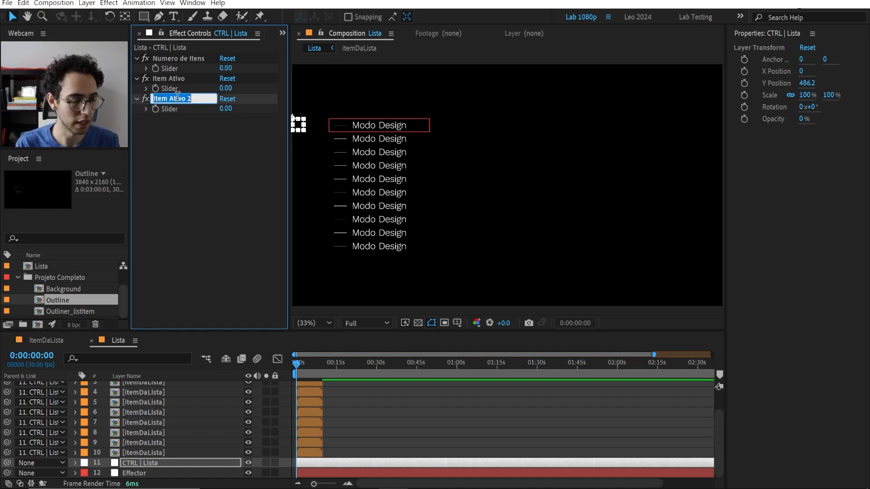
{"action": "type", "text": "Al"}
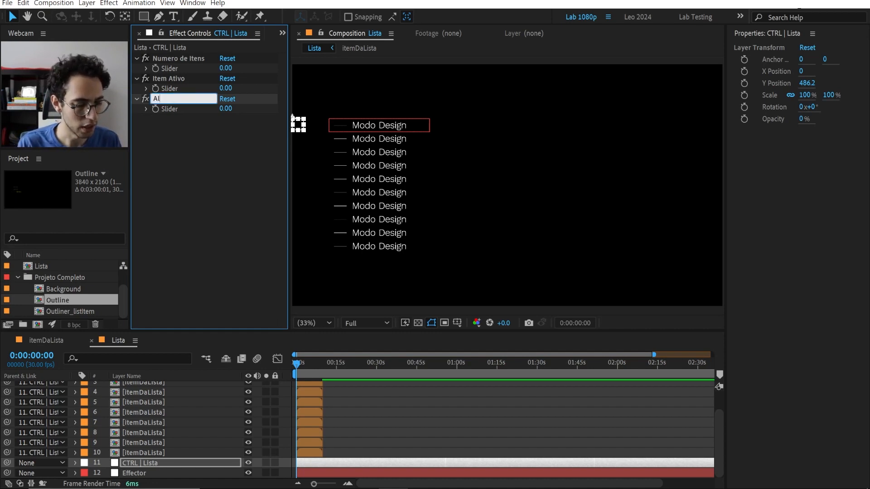
{"action": "type", "text": "cance do E"}
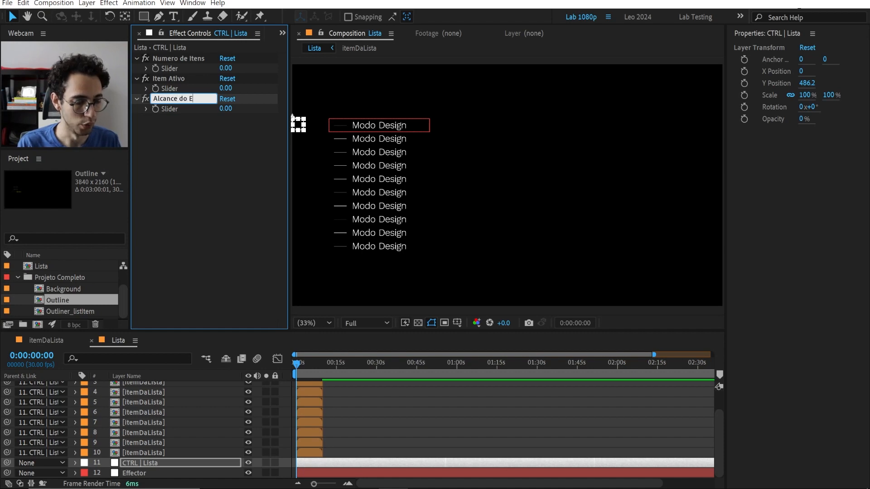
{"action": "type", "text": "ffector"}
{"action": "key", "text": "Return"}
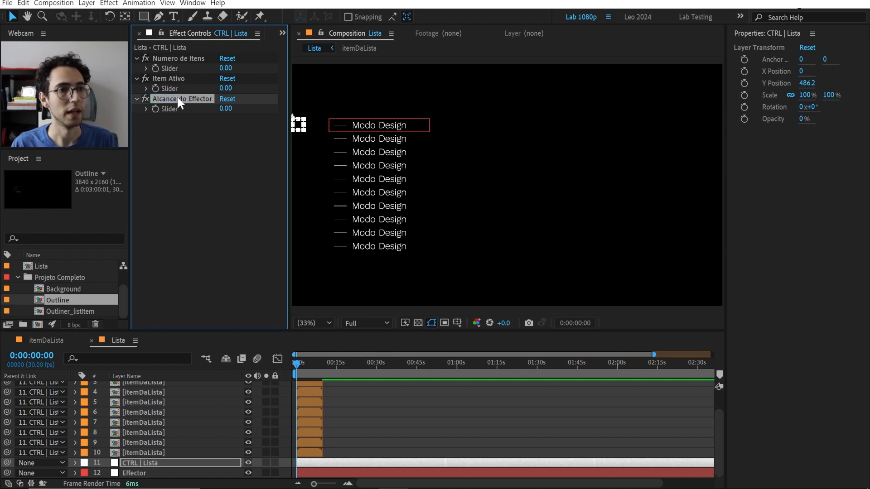
{"action": "left_click_drag", "start_coordinate": [177, 97], "coordinate": [183, 58]}
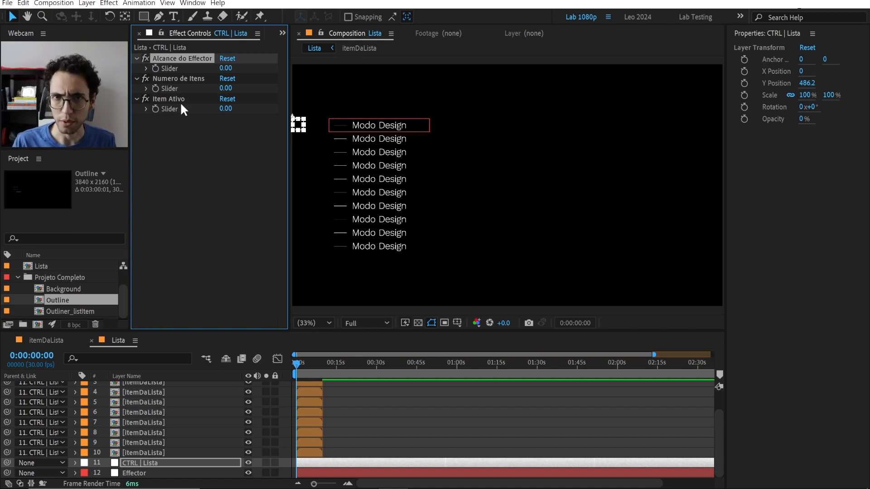
Scrub the Lista composition from its start to 0:00:08:05 to preview the list items' animation.
{"action": "left_click", "coordinate": [205, 434]}
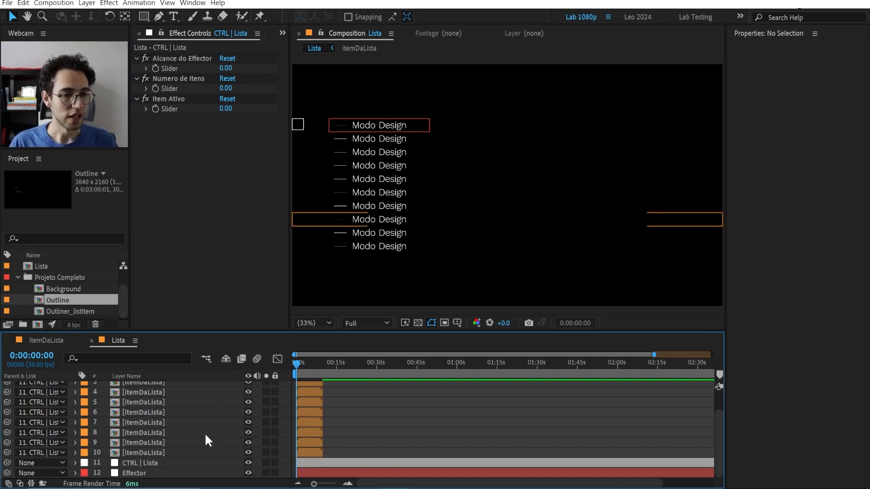
{"action": "scroll", "coordinate": [323, 396], "scroll_direction": "up", "scroll_amount": 6}
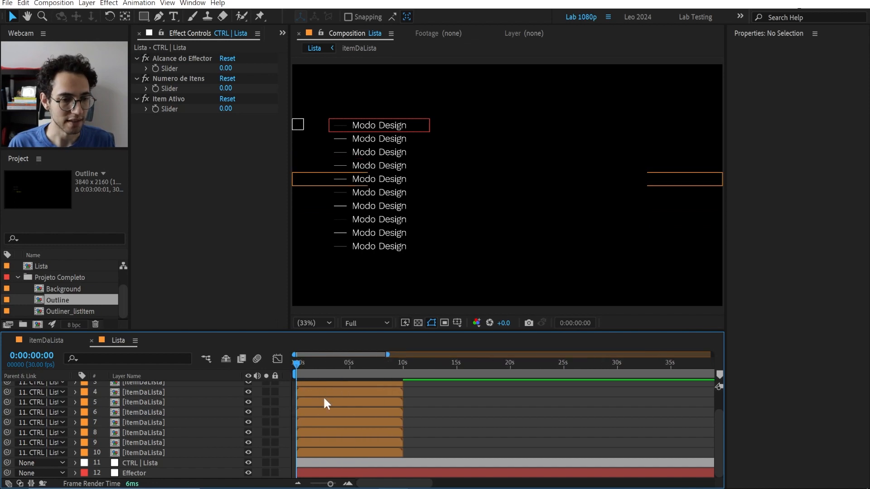
{"action": "scroll", "coordinate": [327, 397], "scroll_direction": "down", "scroll_amount": 2}
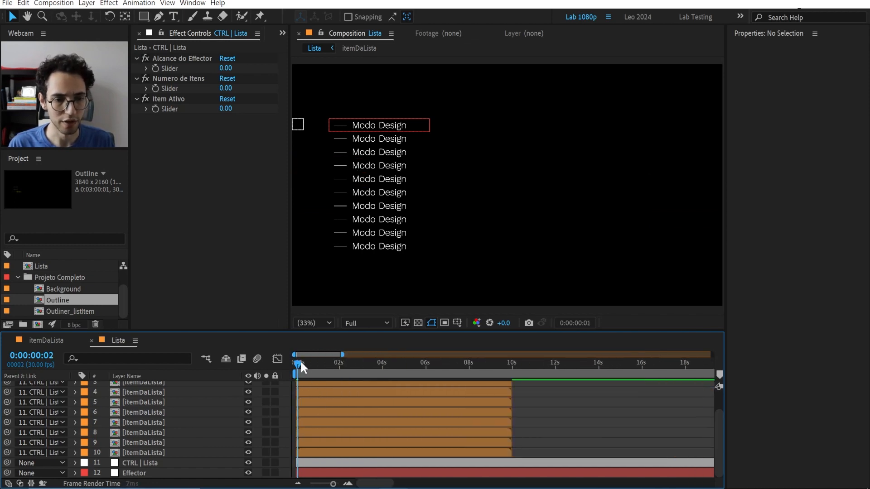
{"action": "left_click_drag", "start_coordinate": [309, 371], "coordinate": [228, 379]}
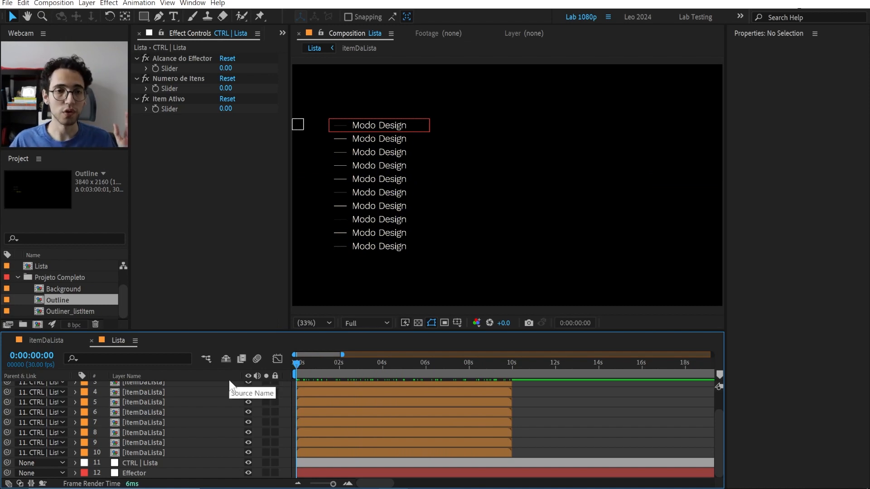
{"action": "left_click_drag", "start_coordinate": [372, 364], "coordinate": [475, 391]}
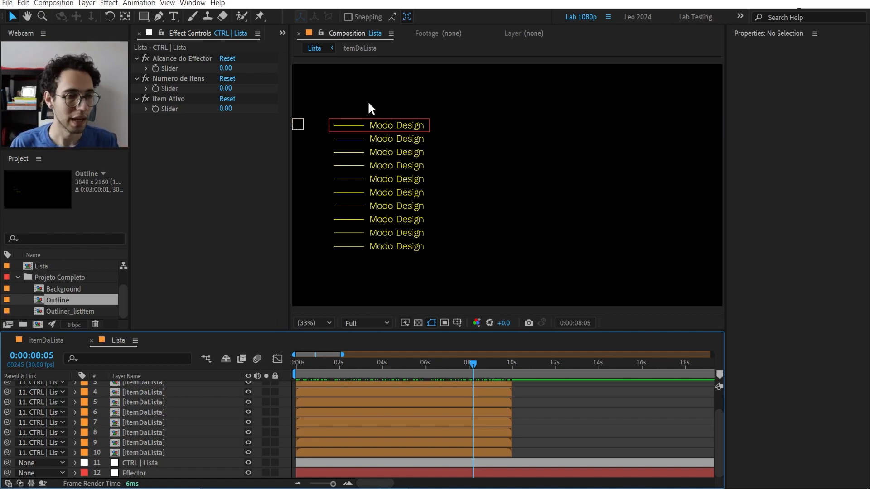
Enable time remapping on the first itemDaLista layer and add an expression to its Time Remap property.
{"action": "left_click", "coordinate": [461, 126]}
{"action": "scroll", "coordinate": [201, 398], "scroll_direction": "up", "scroll_amount": 3}
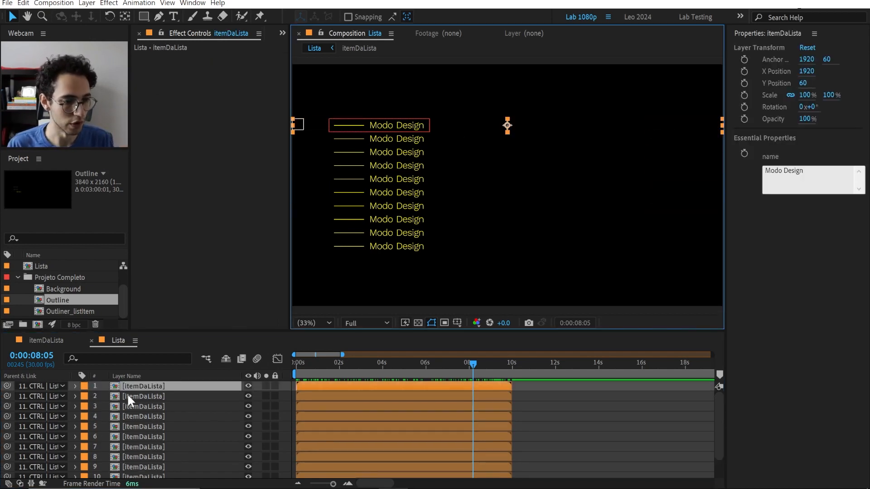
{"action": "key", "text": "ctrl+alt+t"}
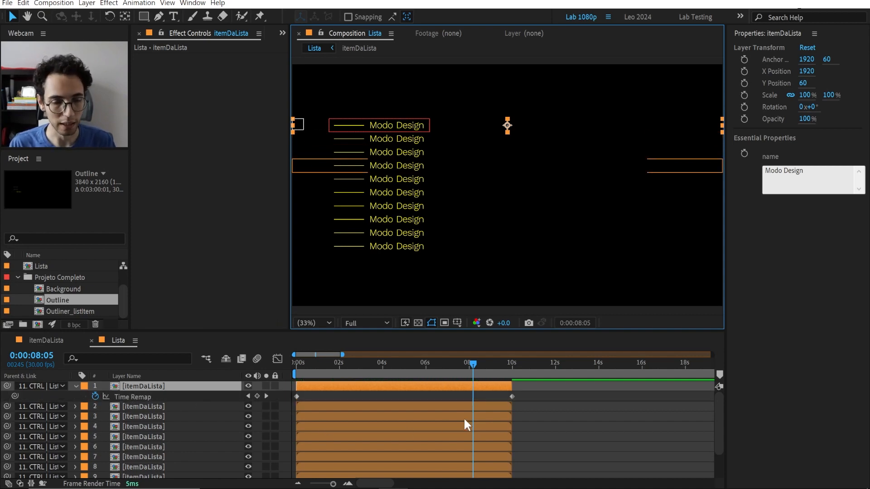
{"action": "left_click_drag", "start_coordinate": [520, 393], "coordinate": [274, 398]}
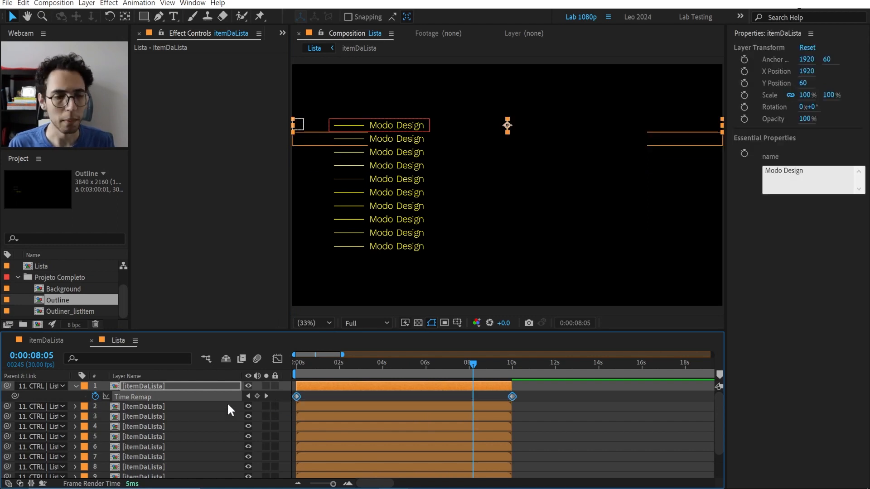
{"action": "left_click", "coordinate": [311, 393]}
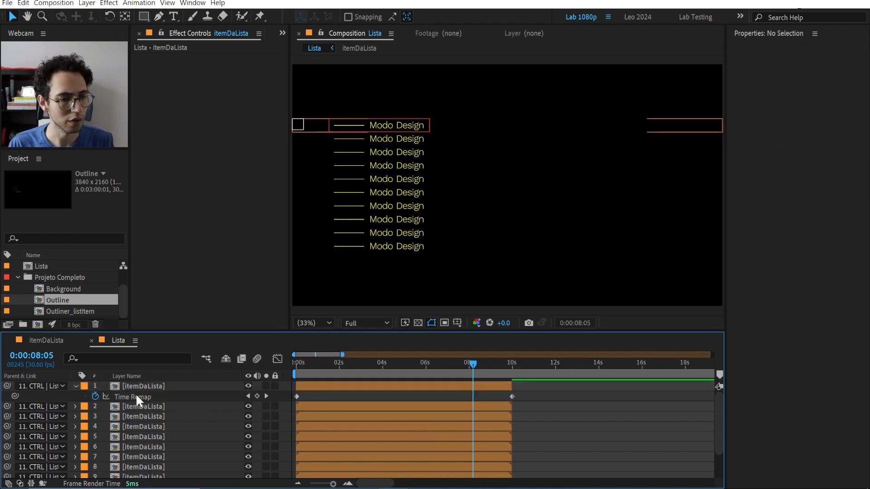
{"action": "left_click", "coordinate": [95, 396], "text": "alt"}
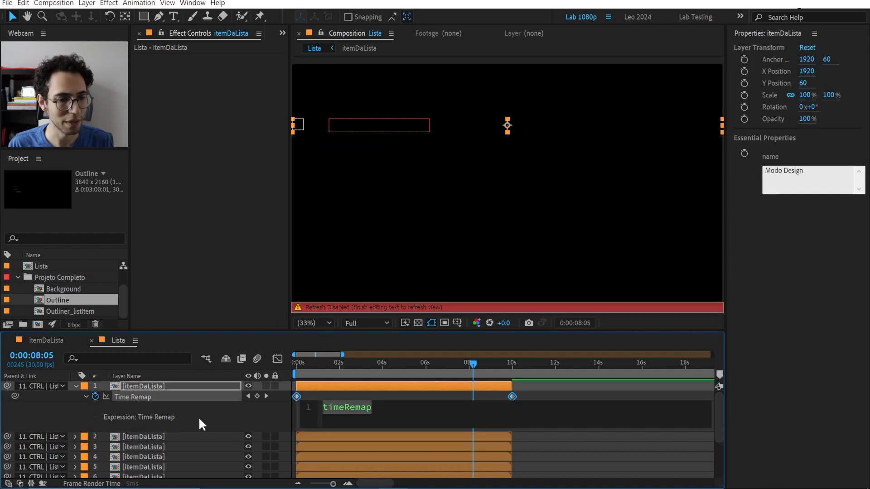
{"action": "left_click", "coordinate": [211, 415]}
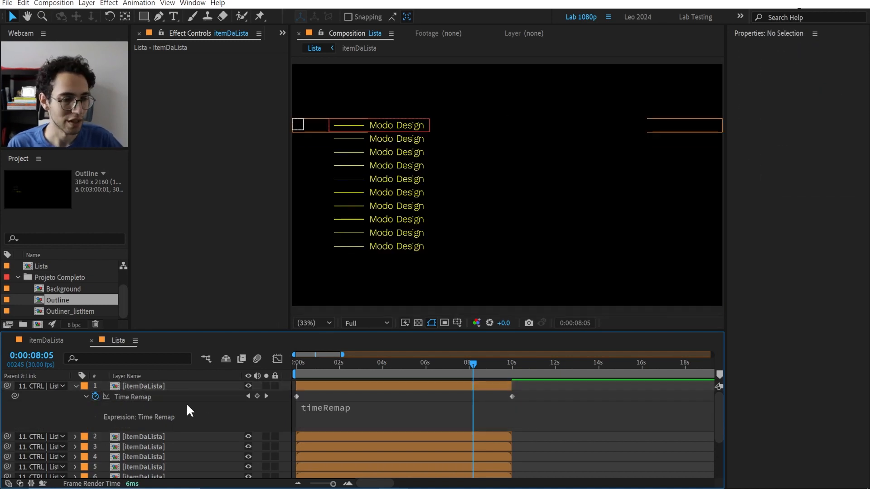
Lock the effect controls display to the CTRL | Lista null.
{"action": "scroll", "coordinate": [186, 404], "scroll_direction": "down", "scroll_amount": 3}
{"action": "left_click", "coordinate": [141, 463]}
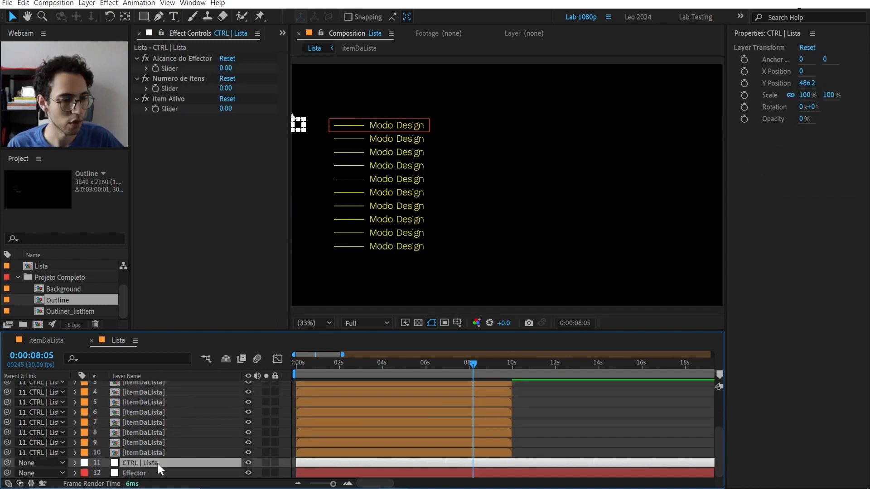
{"action": "left_click", "coordinate": [161, 32]}
{"action": "scroll", "coordinate": [160, 416], "scroll_direction": "up", "scroll_amount": 3}
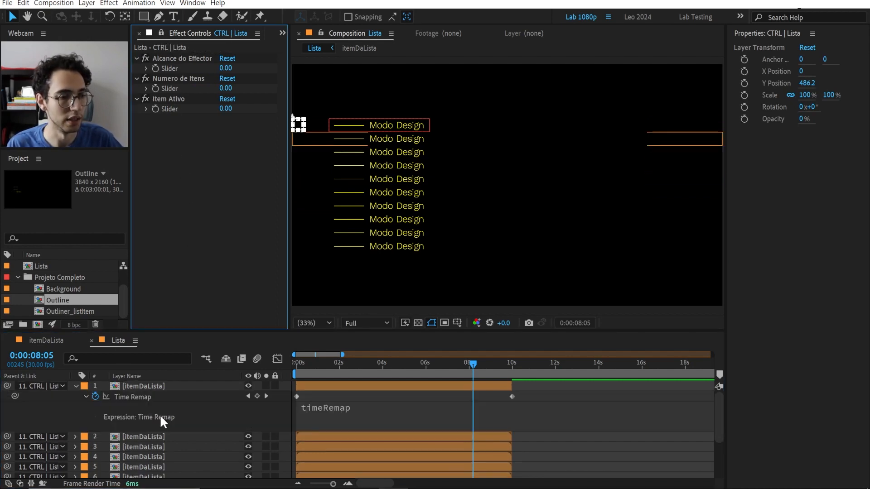
Replace layer 1's Time Remap expression with the lines "time" and "distancia = posicao do effector e posicao do item atual".
{"action": "left_click", "coordinate": [163, 385]}
{"action": "left_click", "coordinate": [340, 416]}
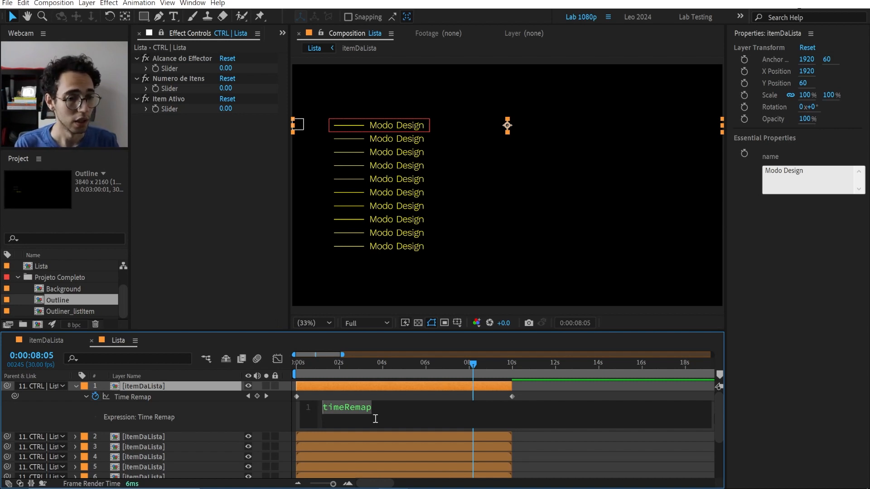
{"action": "type", "text": "time"}
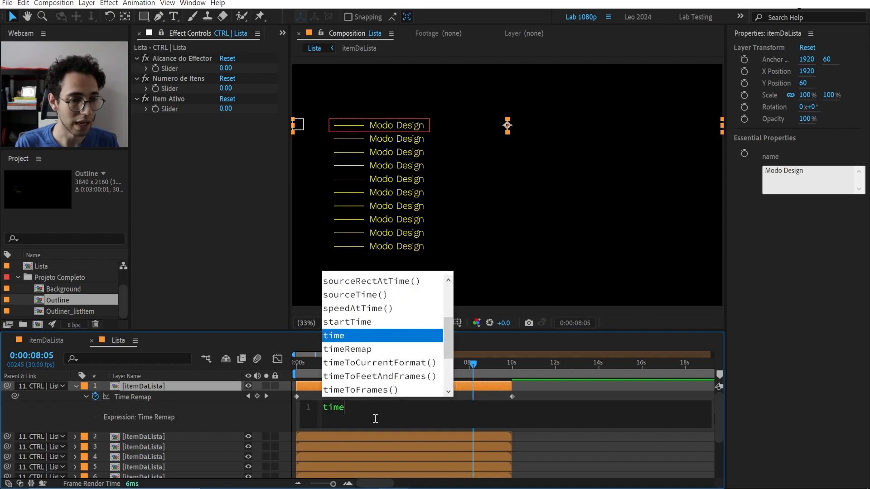
{"action": "key", "text": "Escape"}
{"action": "type", "text": "distancia"}
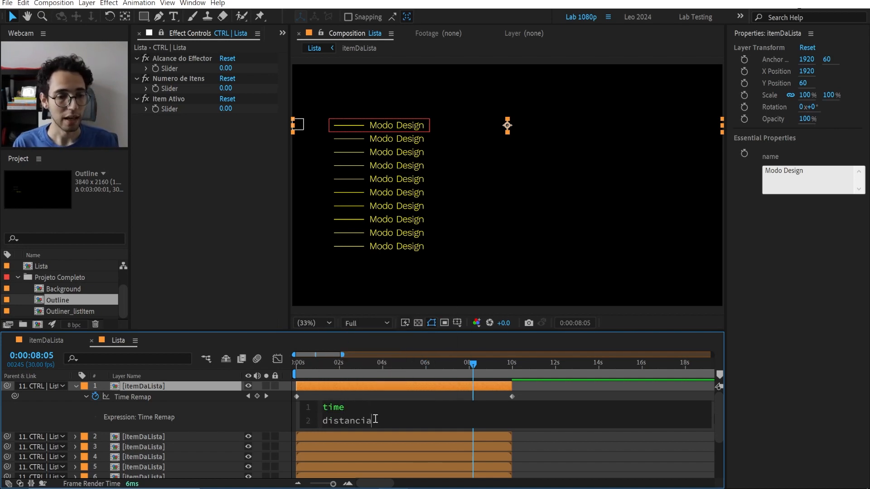
{"action": "type", "text": " = pos"}
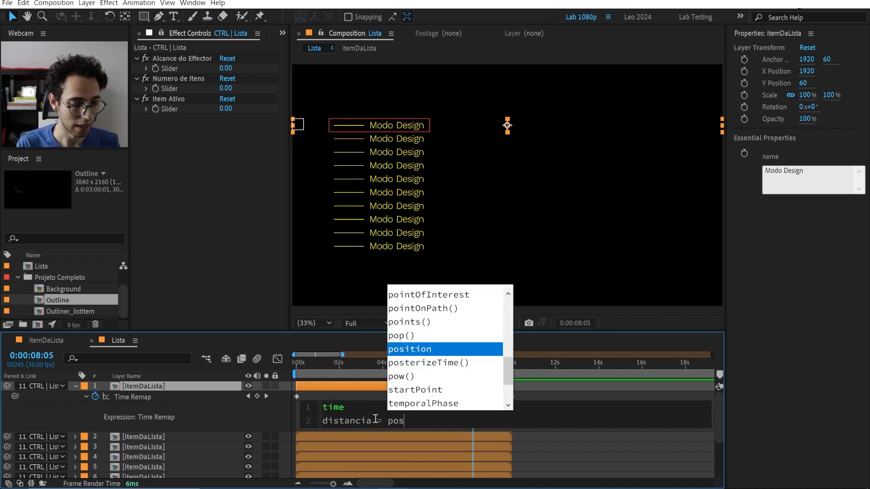
{"action": "type", "text": "icao do effector"}
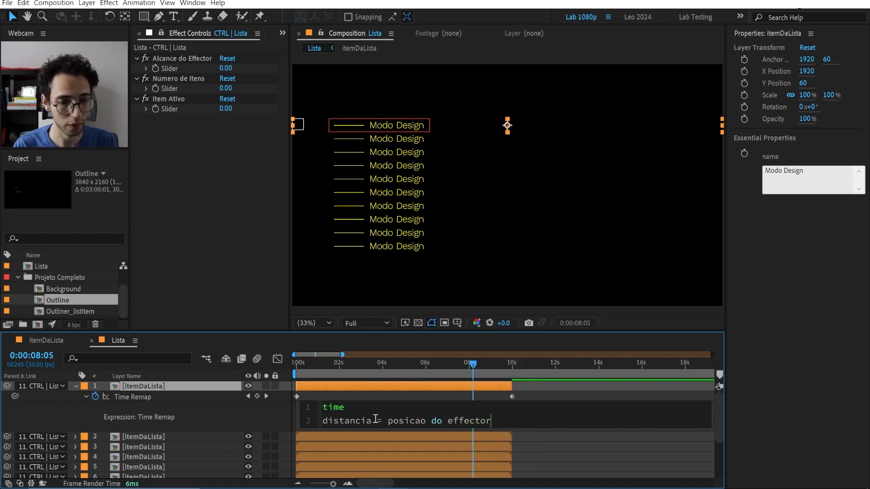
{"action": "type", "text": " e"}
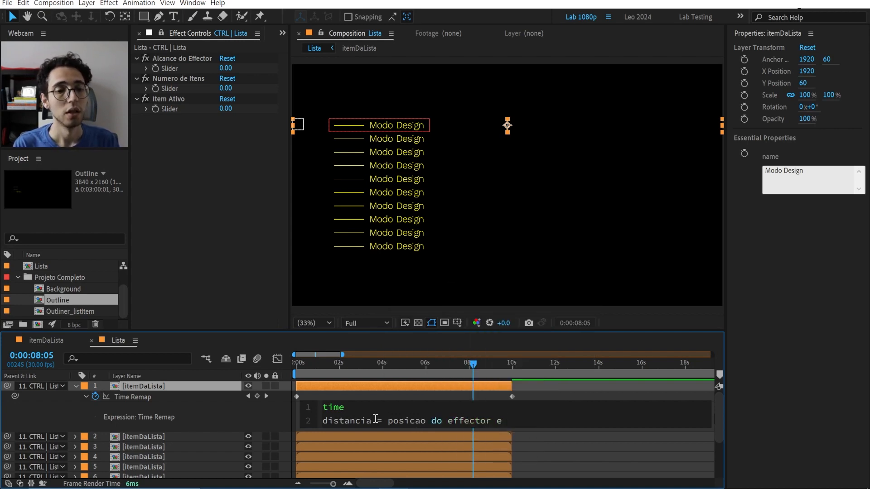
{"action": "type", "text": " posicao "}
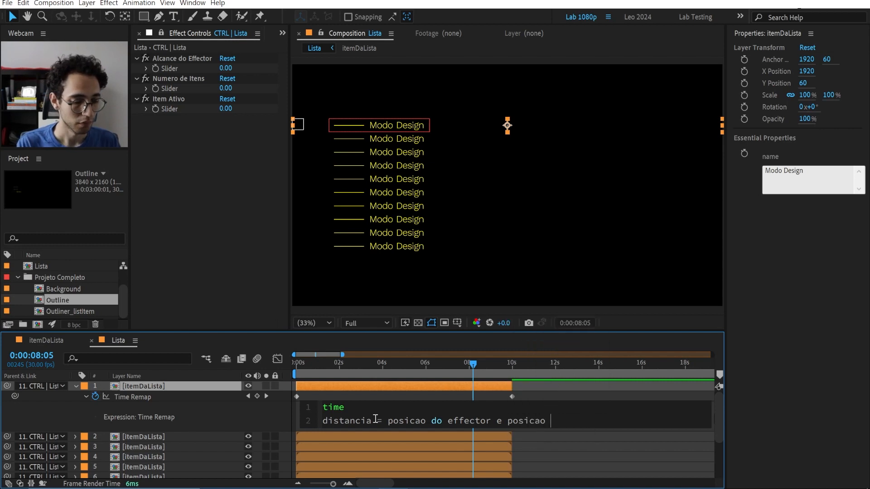
{"action": "type", "text": "do item atual"}
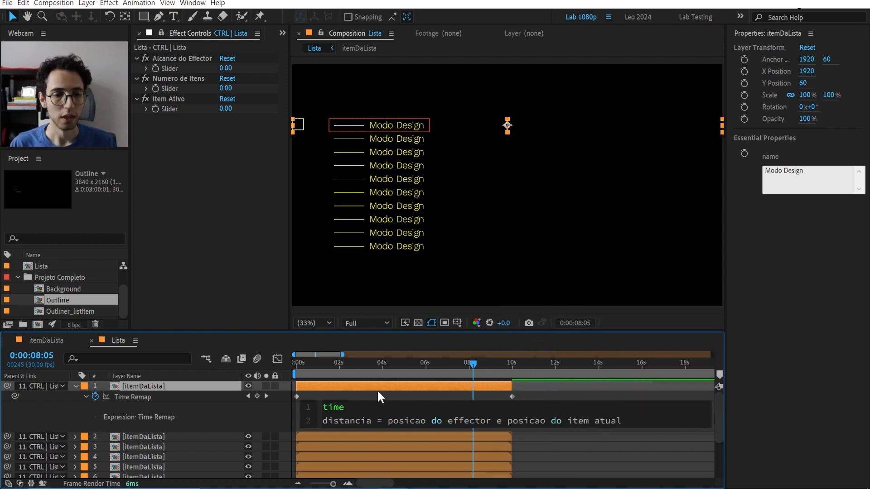
{"action": "left_click_drag", "start_coordinate": [323, 421], "coordinate": [630, 417]}
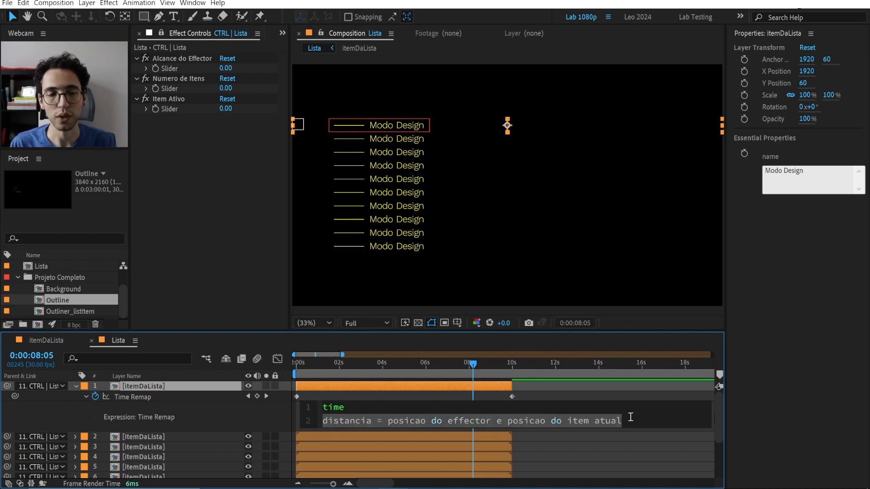
{"action": "left_click_drag", "start_coordinate": [353, 407], "coordinate": [324, 407]}
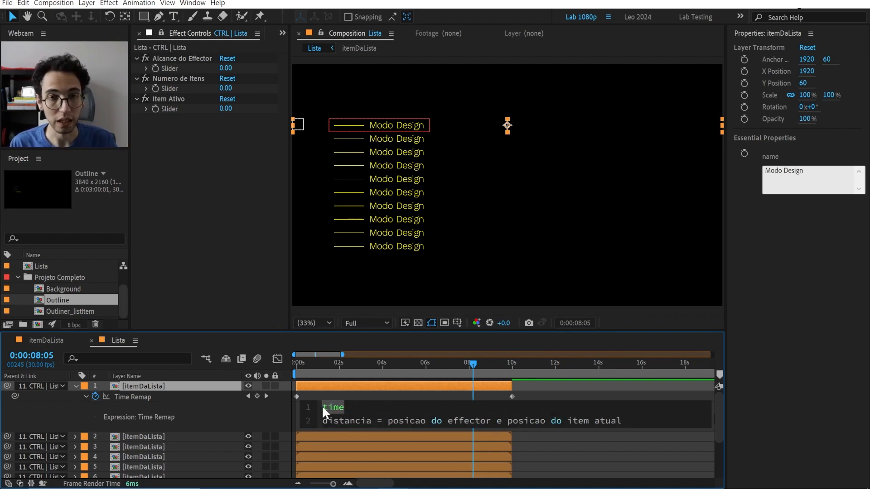
Add a linear(propriedade,X,Y,A,B) call below the distancia line in layer 1's Time Remap expression, separated by a blank line.
{"action": "left_click", "coordinate": [622, 420]}
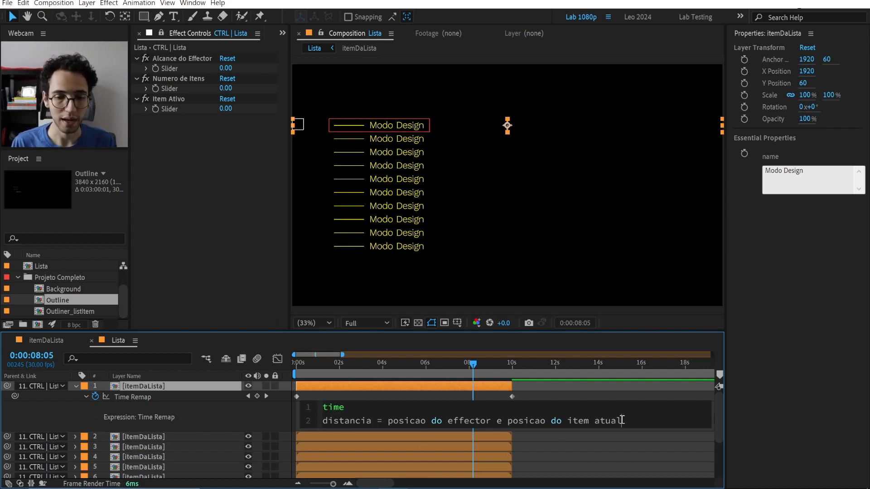
{"action": "key", "text": "Return"}
{"action": "key", "text": "Tab"}
{"action": "key", "text": "Return"}
{"action": "type", "text": "linear()"}
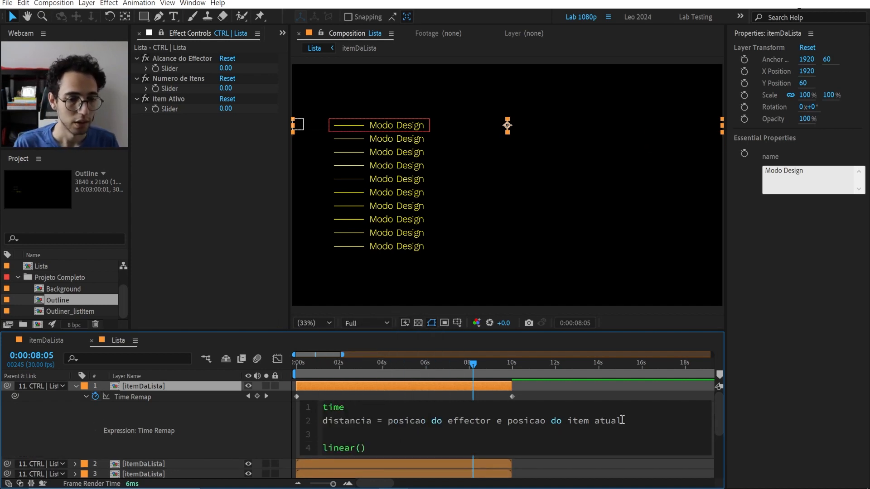
{"action": "left_click", "coordinate": [359, 447]}
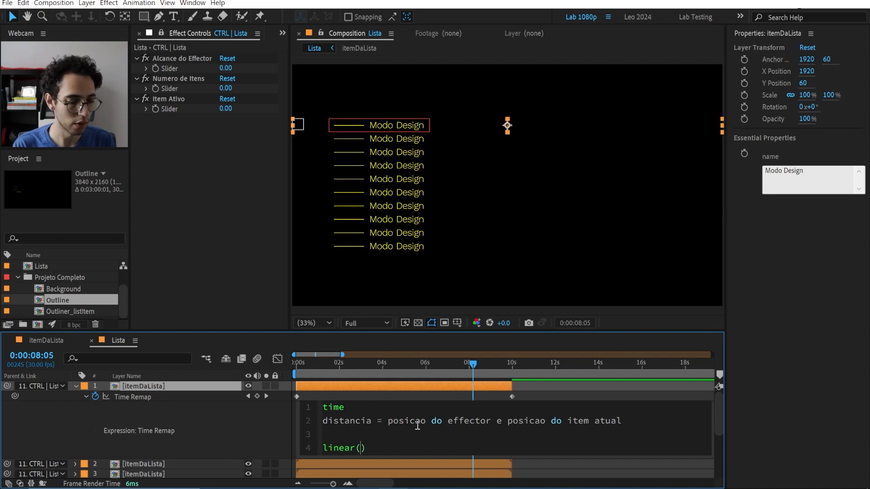
{"action": "type", "text": "propriedade,"}
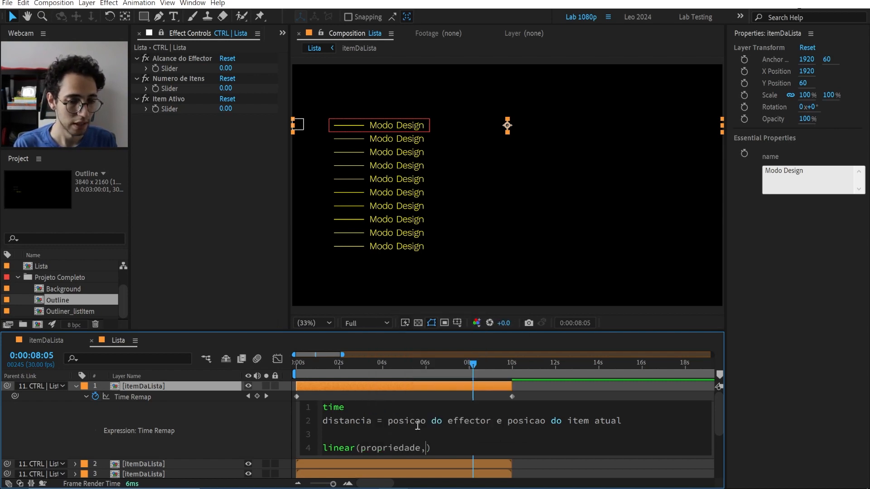
{"action": "type", "text": "X,Y,A,"}
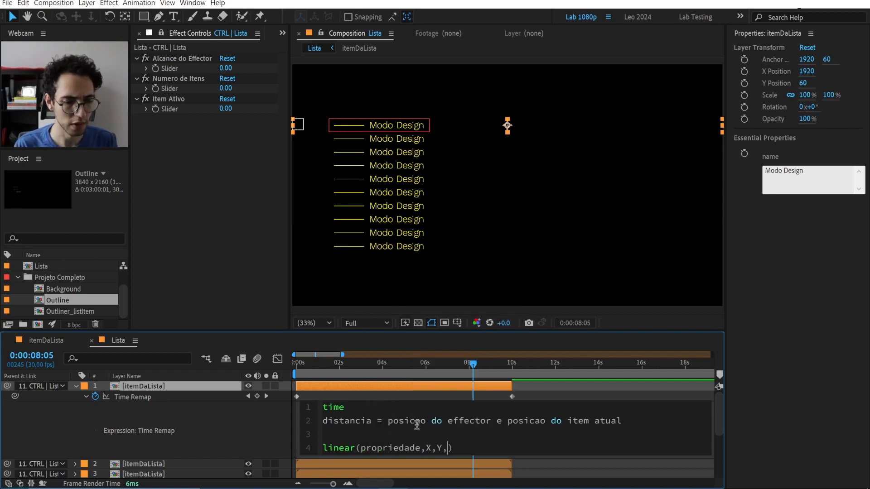
{"action": "type", "text": "B"}
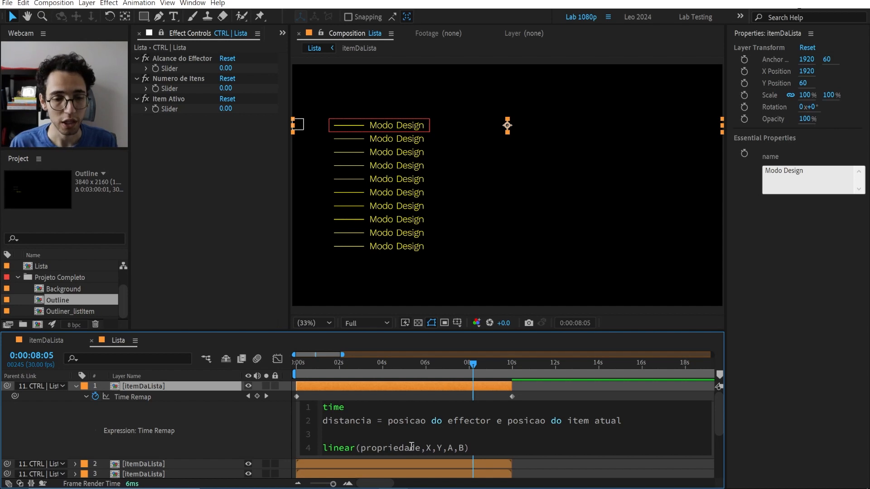
Examine the arguments of the linear call one by one: propriedade, X, Y, A and B.
{"action": "double_click", "coordinate": [385, 447]}
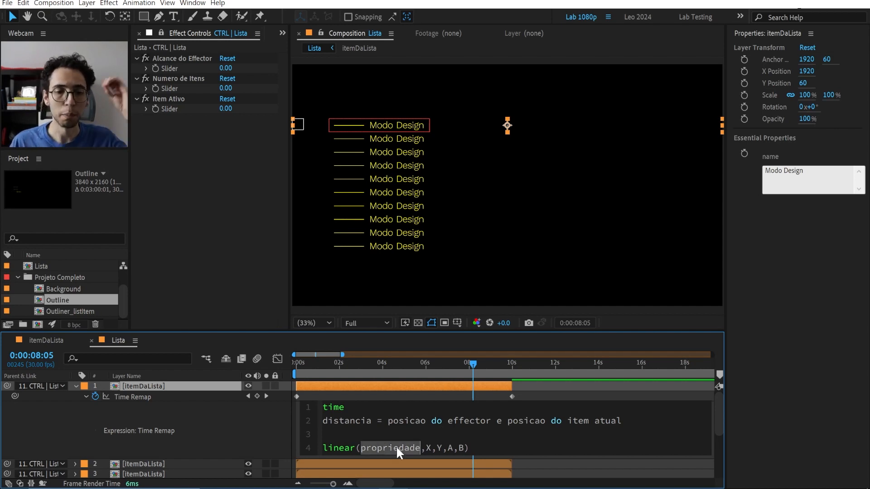
{"action": "double_click", "coordinate": [429, 447]}
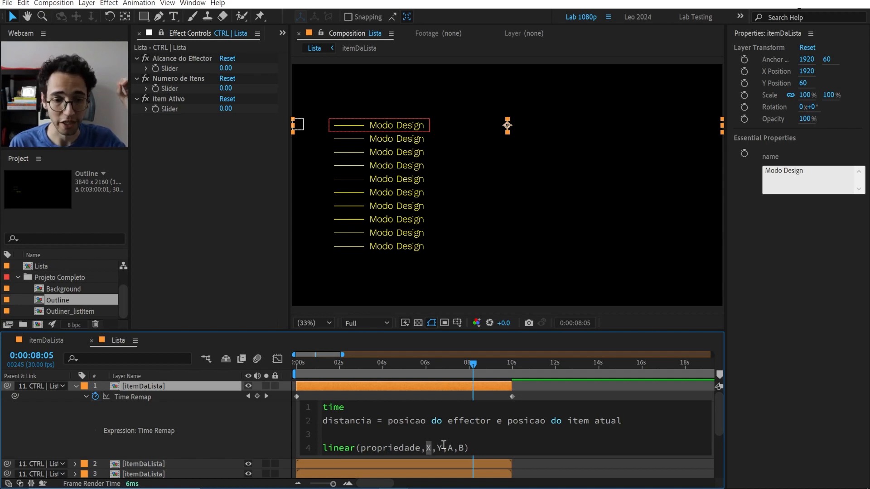
{"action": "double_click", "coordinate": [450, 447]}
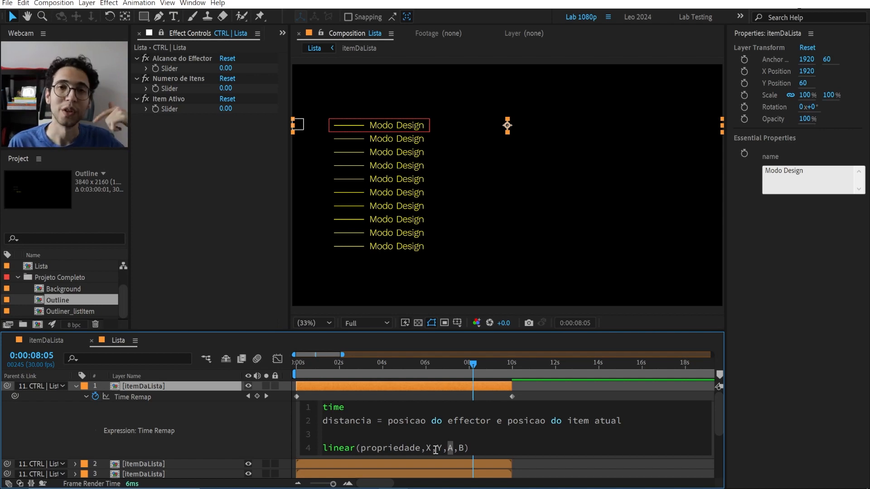
{"action": "double_click", "coordinate": [437, 449]}
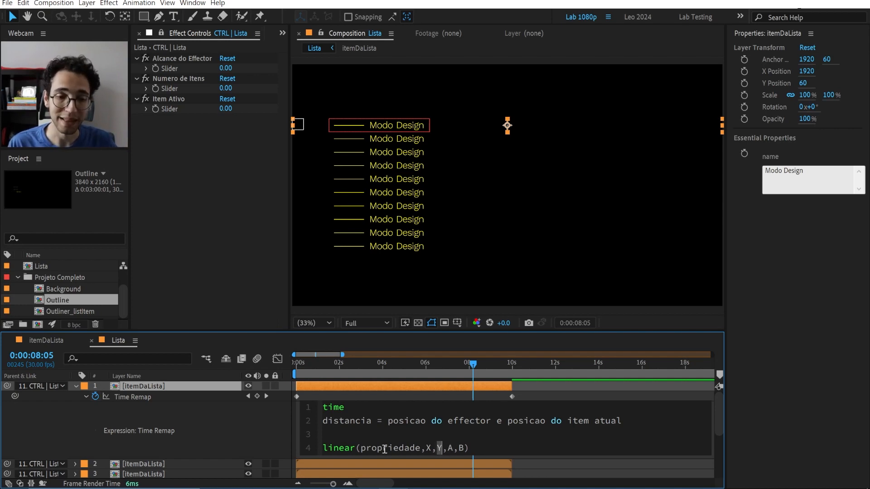
{"action": "double_click", "coordinate": [460, 448]}
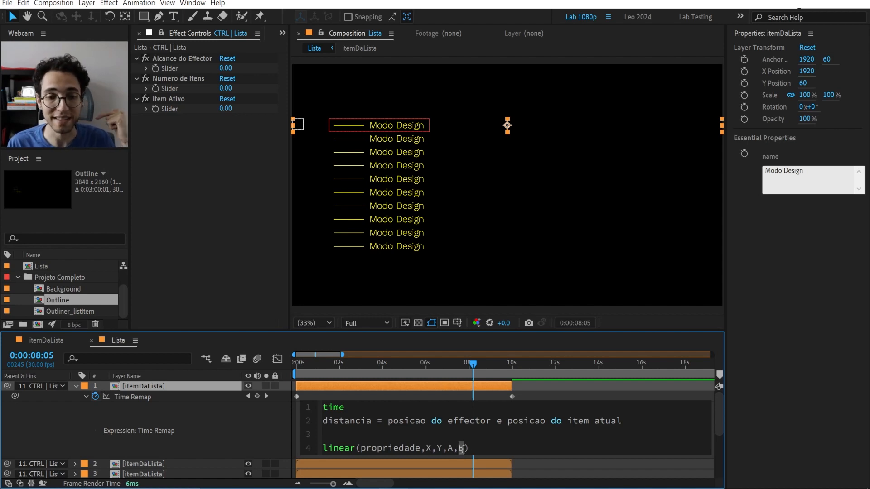
{"action": "left_click_drag", "start_coordinate": [426, 448], "coordinate": [442, 449]}
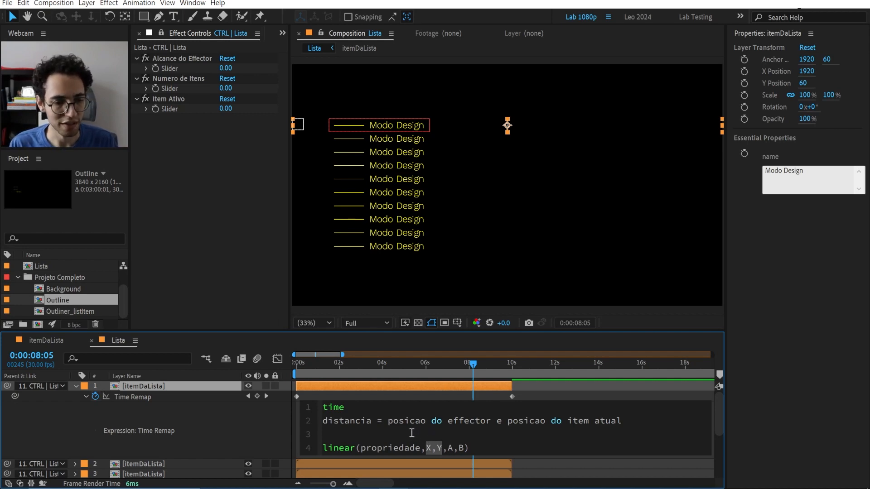
Delete the "time" and "distancia = posicao..." lines and the blank line above the linear call.
{"action": "left_click_drag", "start_coordinate": [412, 433], "coordinate": [301, 410]}
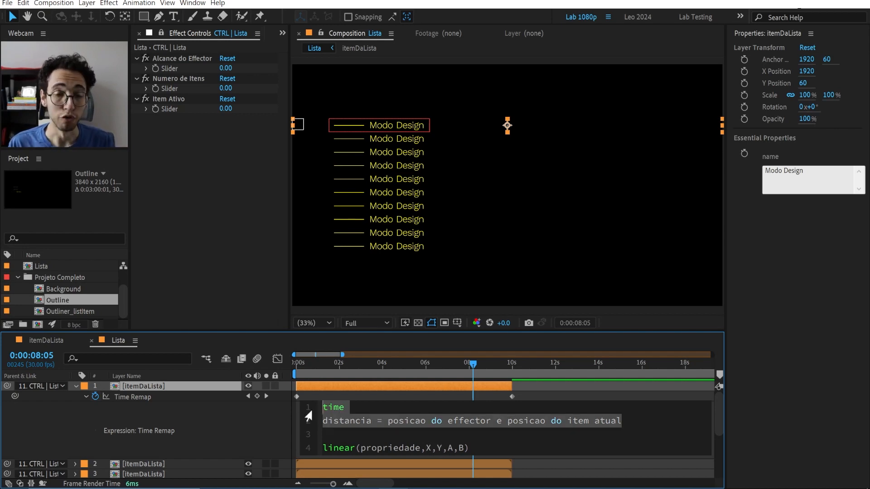
{"action": "key", "text": "BackSpace"}
{"action": "key", "text": "Delete"}
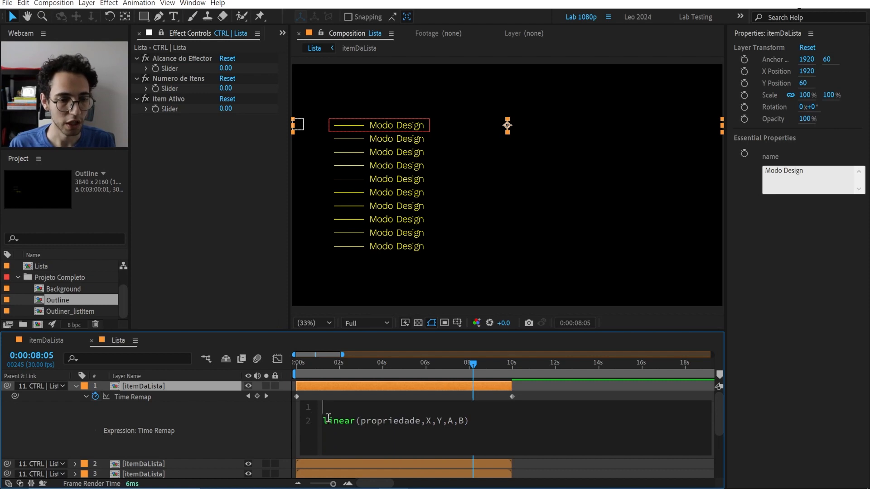
{"action": "key", "text": "Delete"}
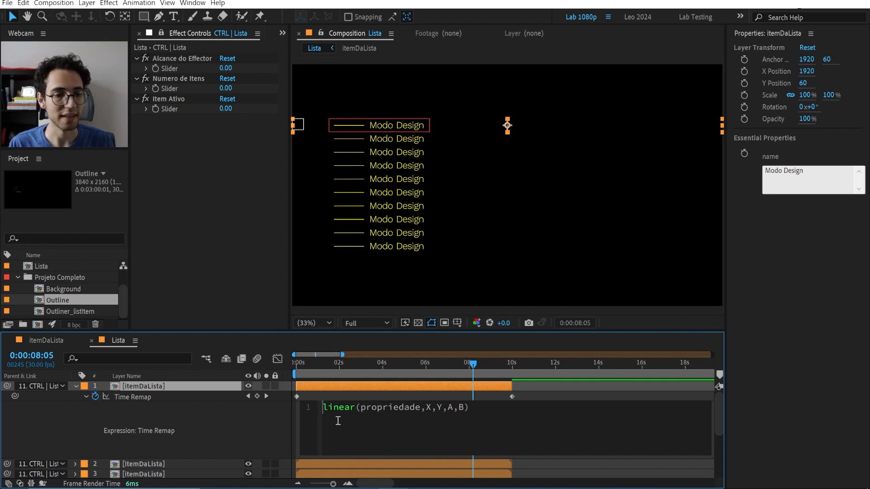
Replace the propriedade argument of the linear call with distancia.
{"action": "double_click", "coordinate": [377, 410]}
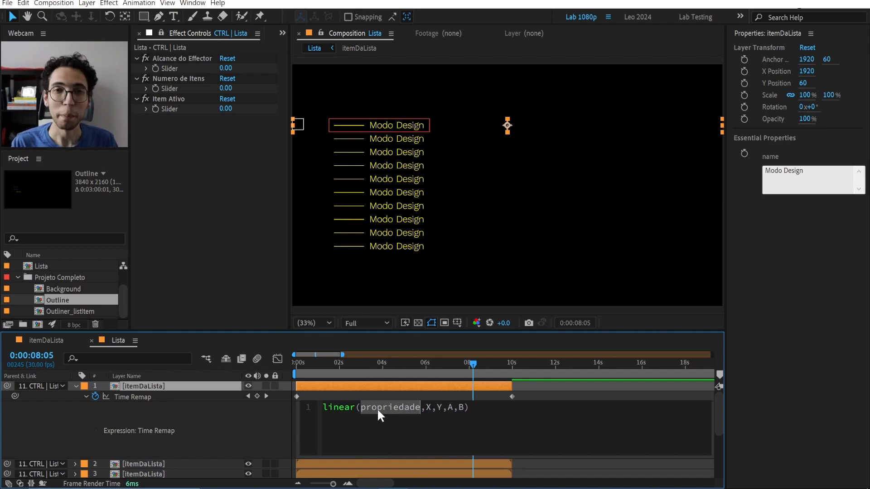
{"action": "type", "text": "distanci"}
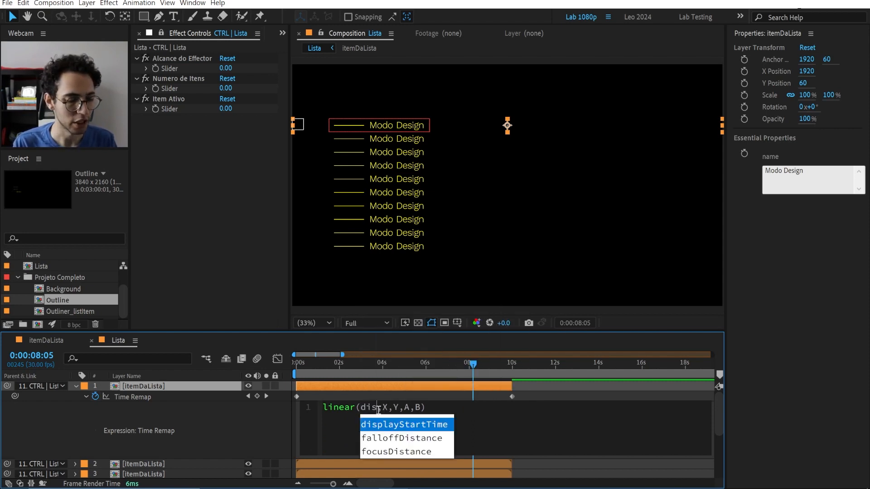
{"action": "type", "text": "a"}
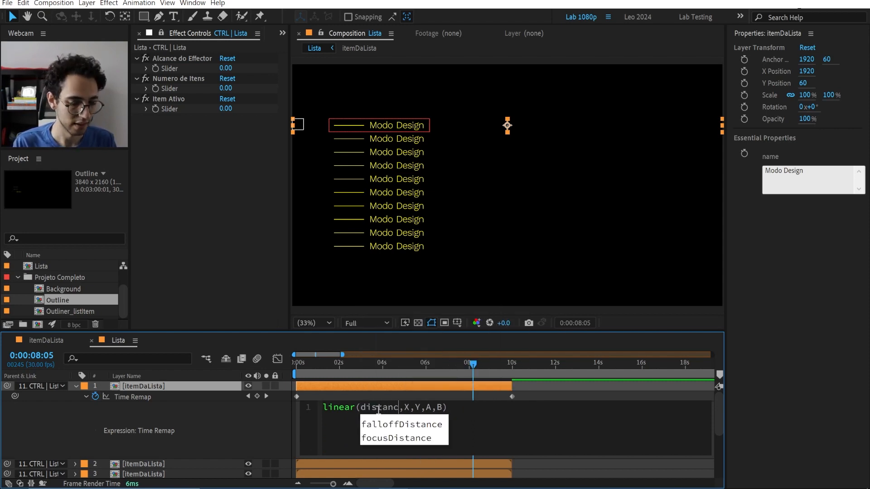
Start a "const distancia =" declaration above the linear call, leaving a blank line between them.
{"action": "key", "text": "Return"}
{"action": "key", "text": "Return"}
{"action": "key", "text": "Up"}
{"action": "key", "text": "Up"}
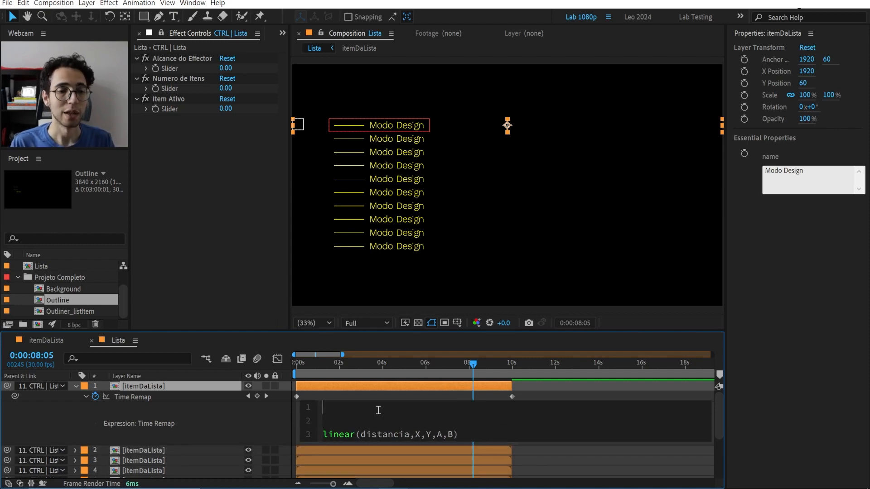
{"action": "type", "text": "cons"}
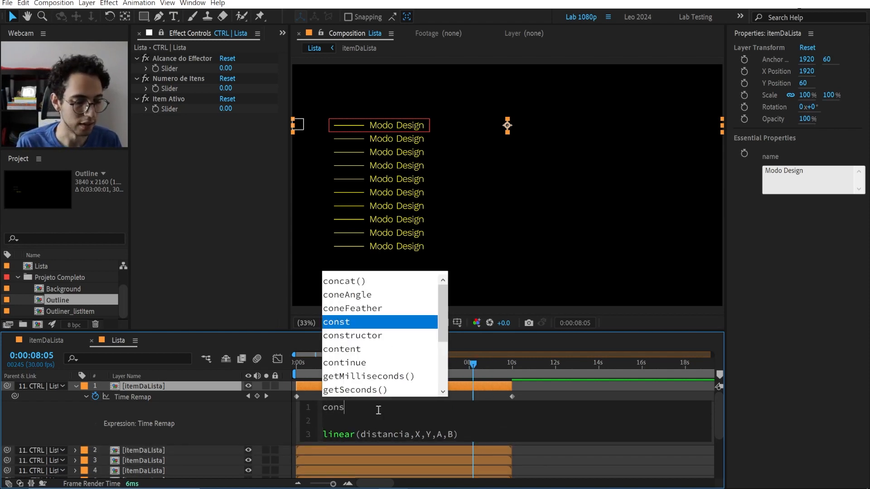
{"action": "type", "text": "t dista"}
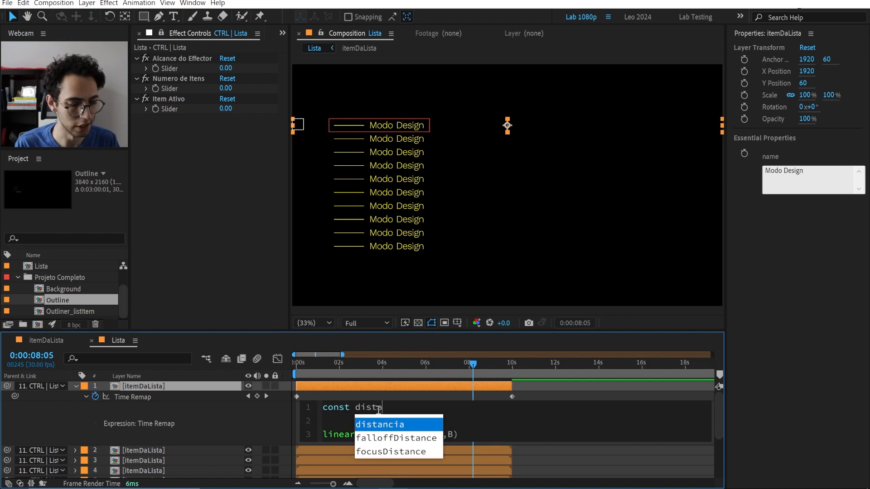
{"action": "type", "text": "ncia ="}
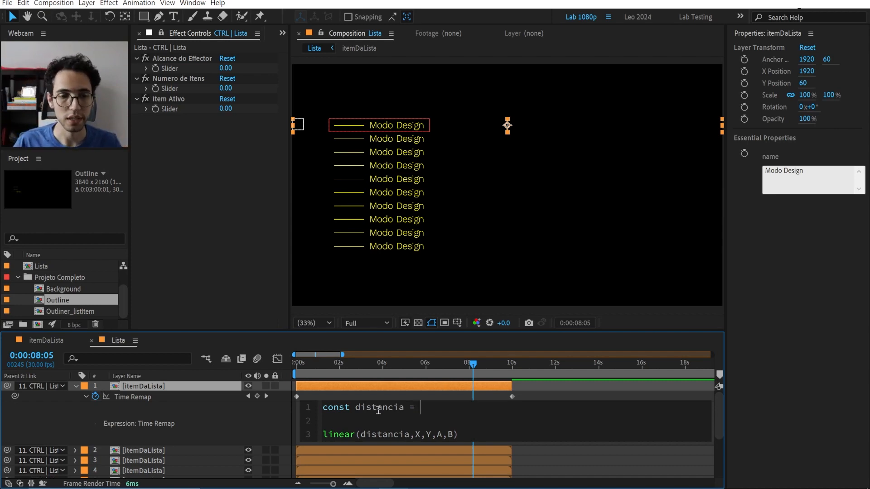
Assign length(A,B) to the distancia constant.
{"action": "type", "text": "length"}
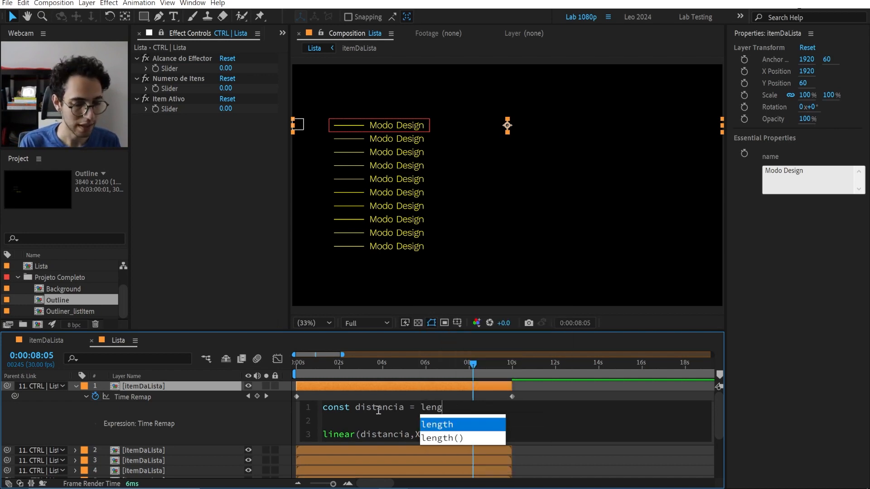
{"action": "key", "text": "Down"}
{"action": "key", "text": "Return"}
{"action": "key", "text": "shift+Left"}
{"action": "key", "text": "shift+Left"}
{"action": "key", "text": "shift+Left"}
{"action": "key", "text": "shift+Left"}
{"action": "key", "text": "shift+Left"}
{"action": "key", "text": "shift+Left"}
{"action": "key", "text": "shift+Left"}
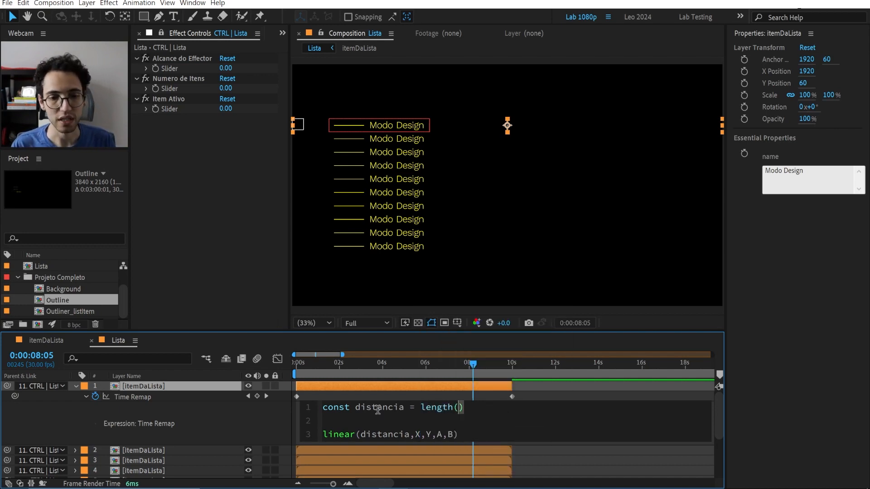
{"action": "key", "text": "shift+Left"}
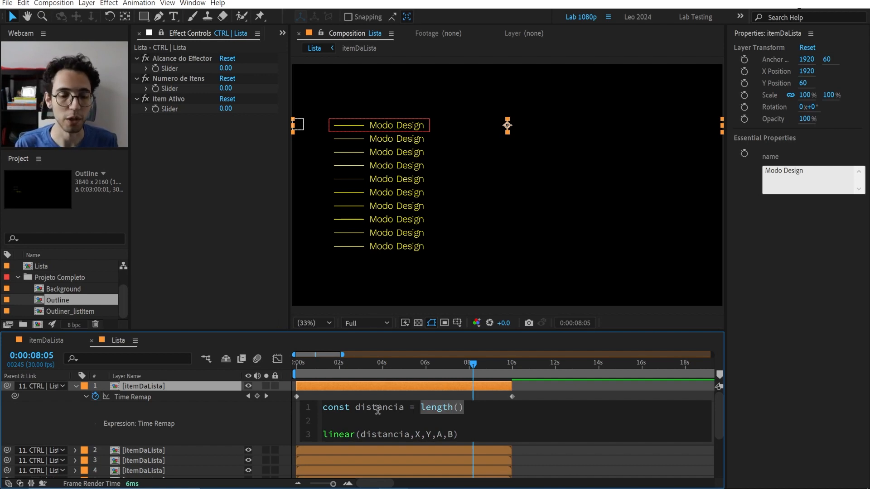
{"action": "key", "text": "End"}
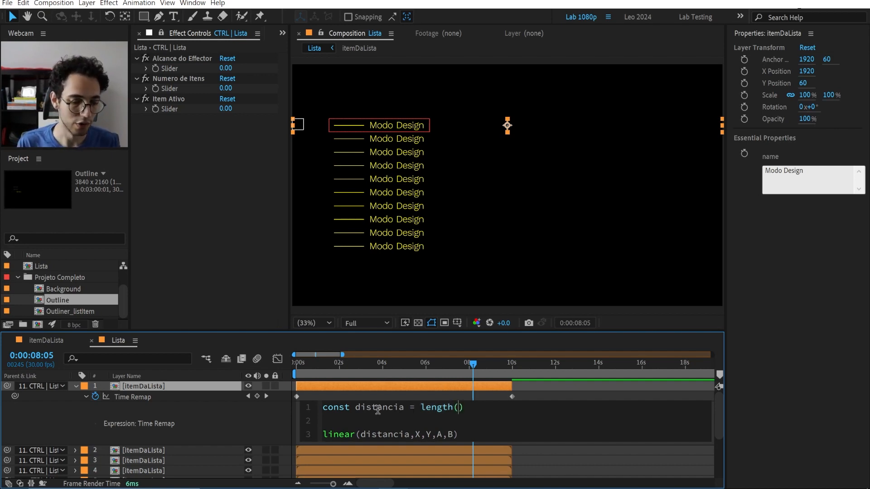
{"action": "type", "text": "A,B"}
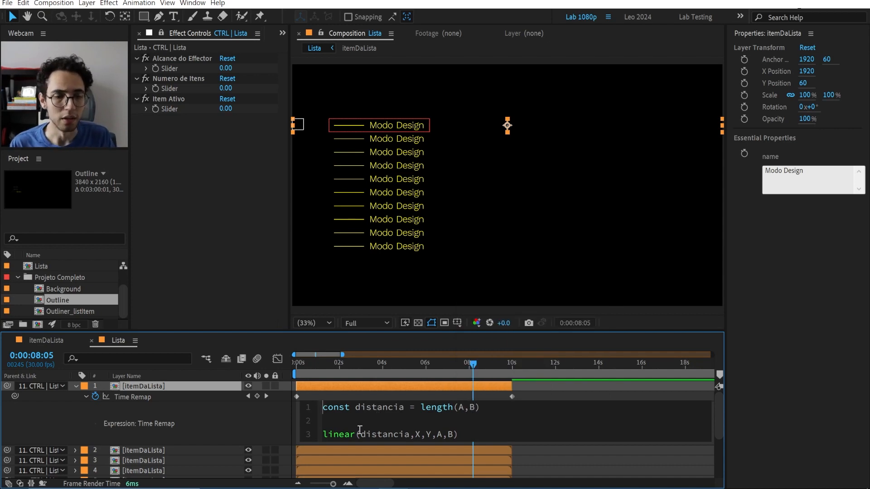
Insert a new first line in the expression that starts with "const effector =".
{"action": "key", "text": "Home"}
{"action": "key", "text": "Return"}
{"action": "key", "text": "Up"}
{"action": "type", "text": "c"}
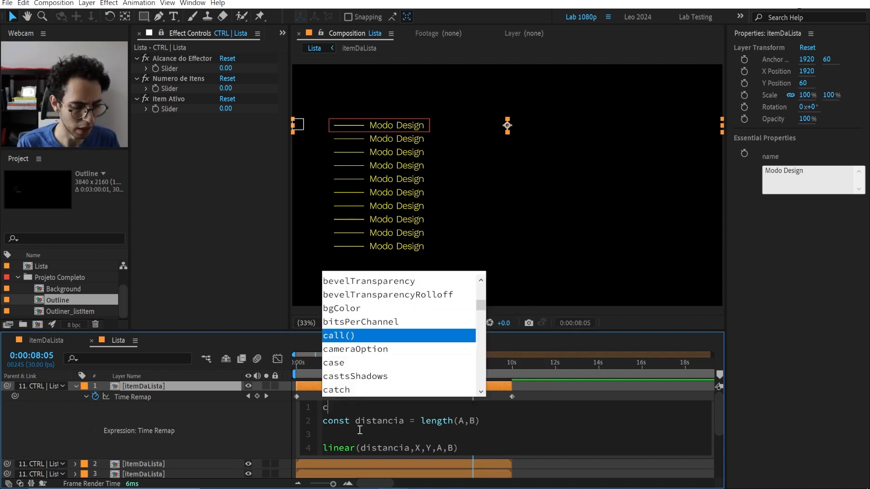
{"action": "type", "text": "onst ef"}
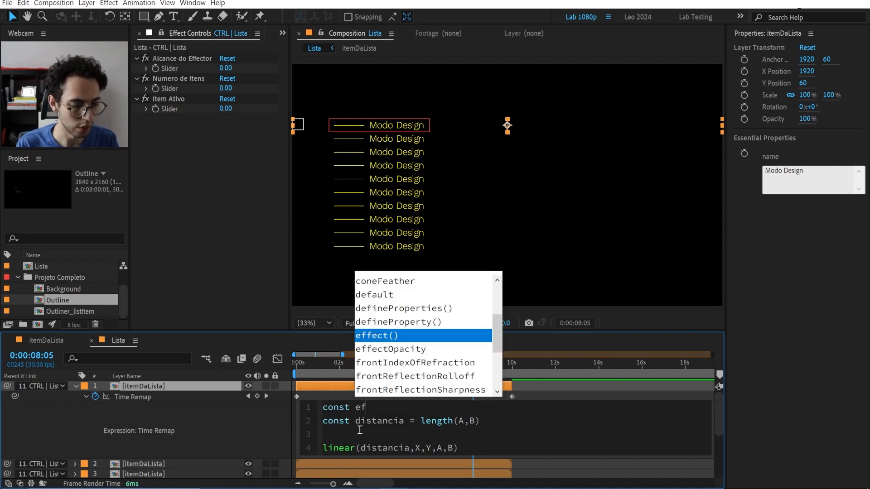
{"action": "type", "text": "fector ="}
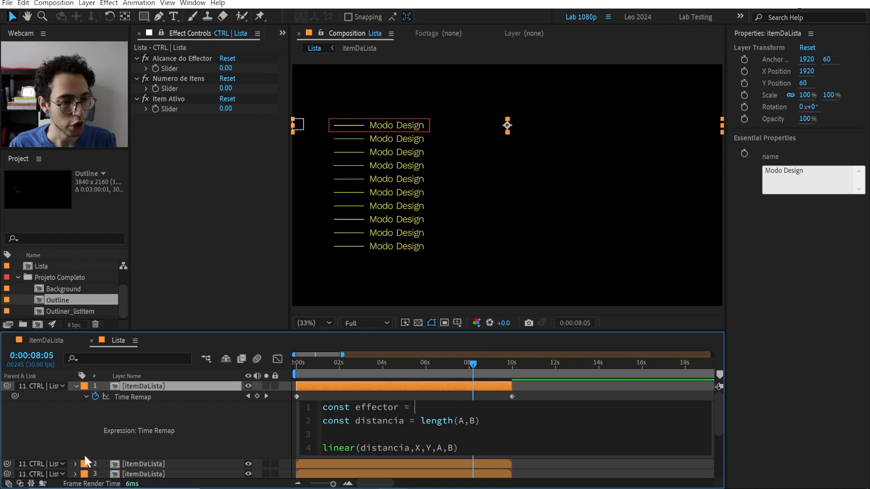
Show the layer switches and pick-whip the effector constant to the Effector layer, giving thisComp.layer("Effector").
{"action": "left_click", "coordinate": [8, 483]}
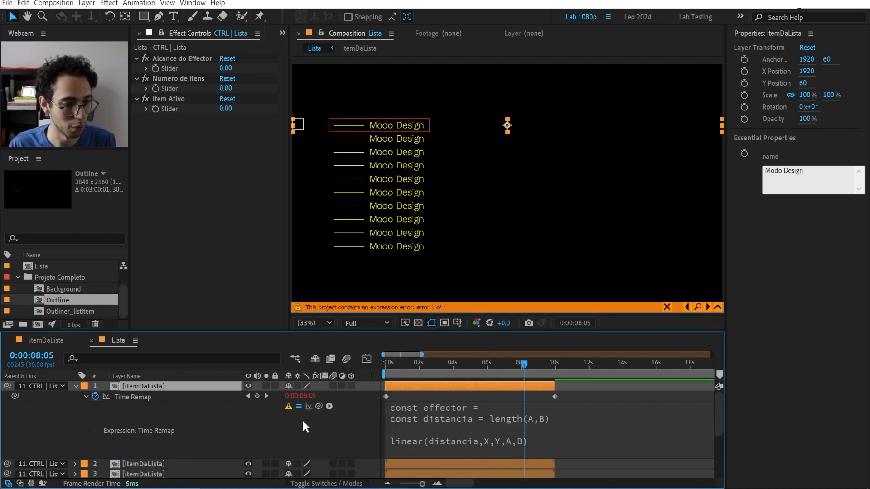
{"action": "left_click_drag", "start_coordinate": [319, 405], "coordinate": [219, 433]}
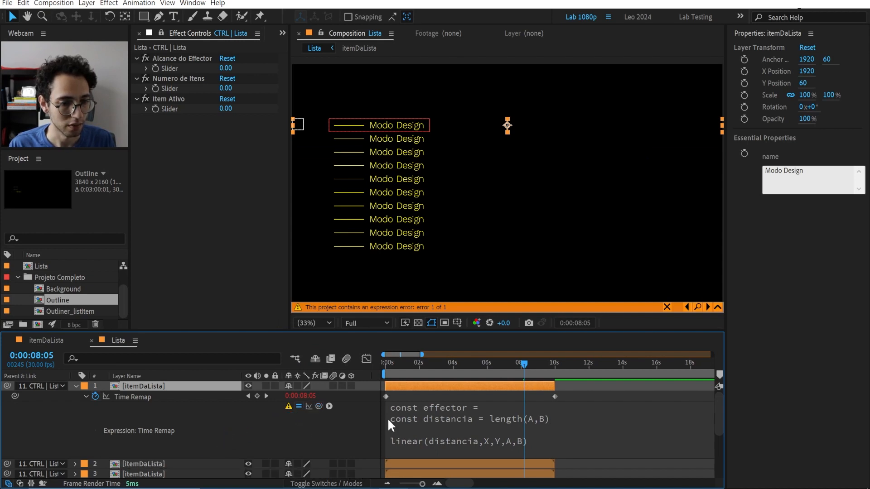
{"action": "left_click", "coordinate": [505, 409]}
{"action": "left_click", "coordinate": [505, 410]}
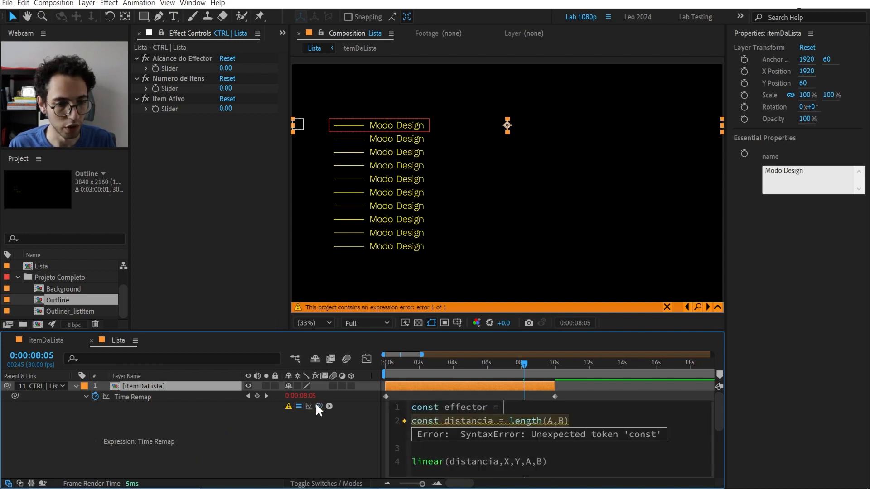
{"action": "left_click_drag", "start_coordinate": [319, 406], "coordinate": [139, 468]}
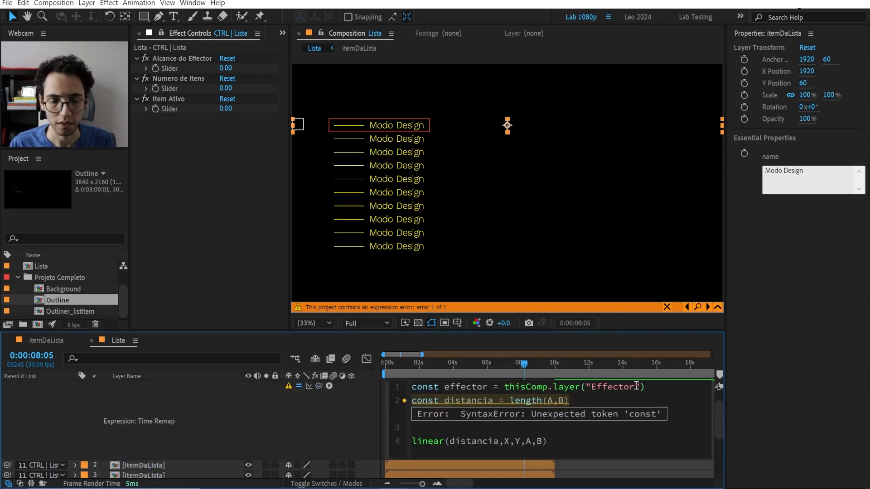
{"action": "left_click", "coordinate": [653, 386]}
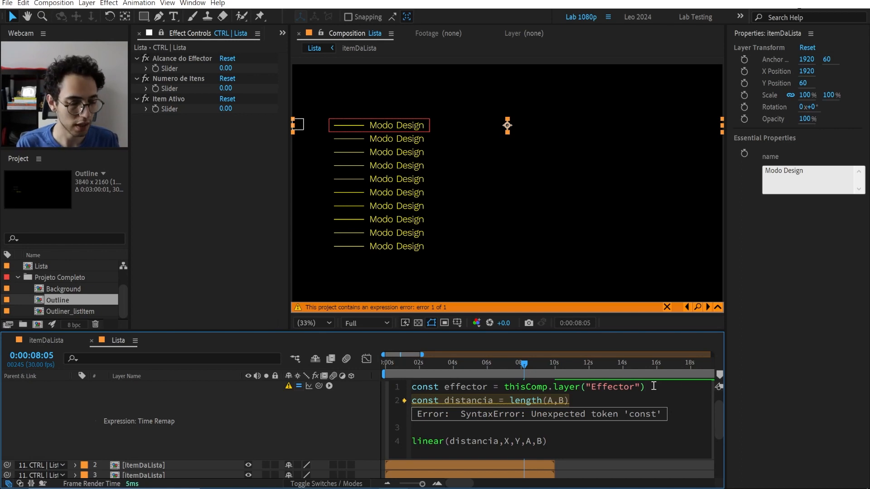
Complete the effector constant with .transform.yPosition; after the Effector layer reference and commit the expression.
{"action": "type", "text": ".trans"}
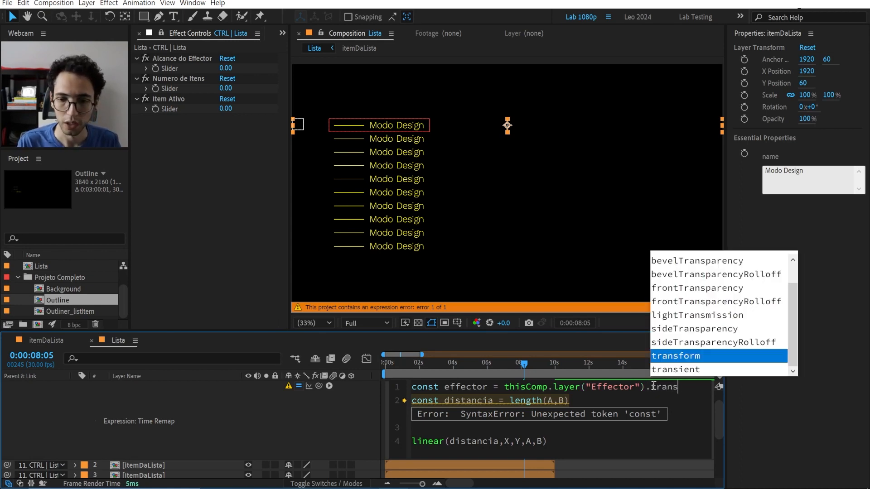
{"action": "type", "text": "f"}
{"action": "key", "text": "Return"}
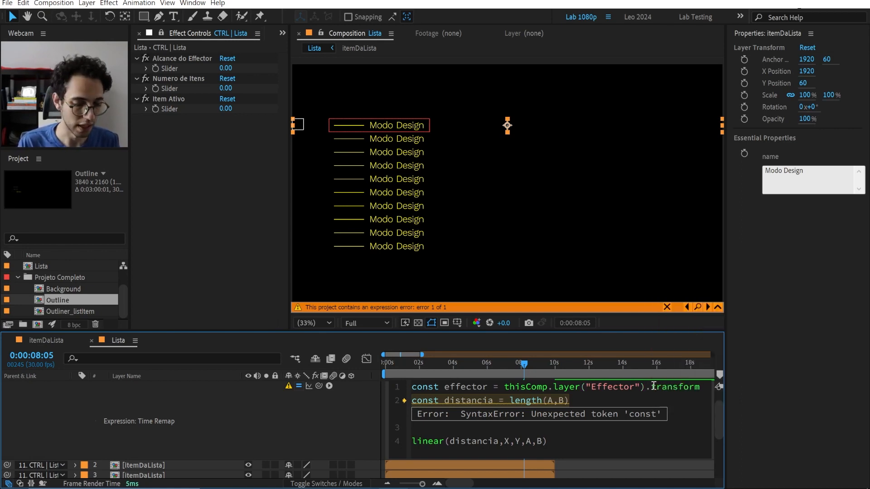
{"action": "type", "text": ".yPo"}
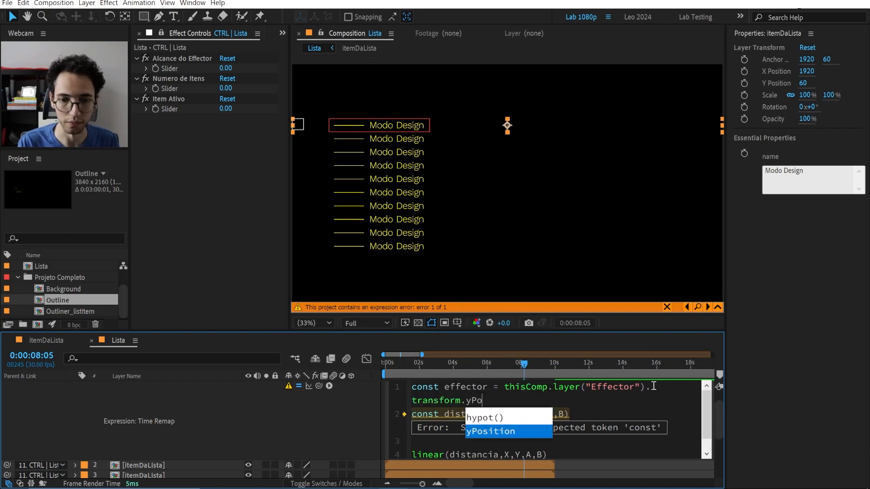
{"action": "key", "text": "Return"}
{"action": "type", "text": ";"}
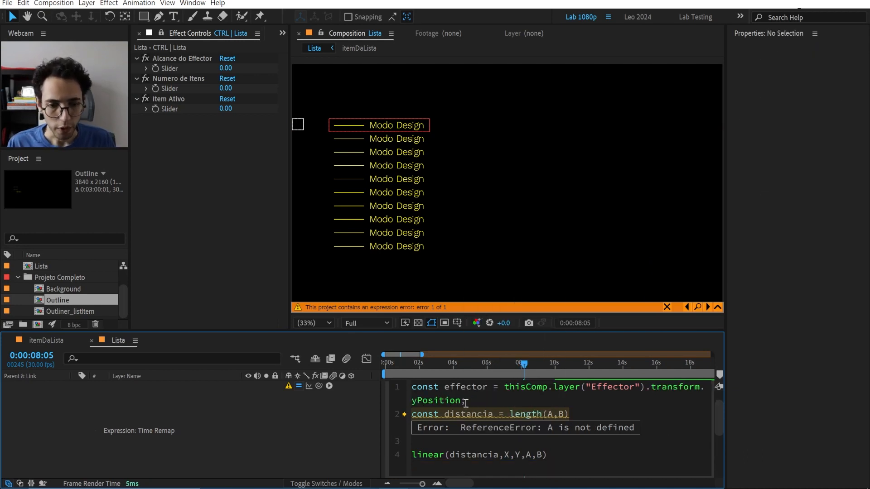
{"action": "left_click_drag", "start_coordinate": [467, 401], "coordinate": [406, 403]}
{"action": "left_click", "coordinate": [278, 413]}
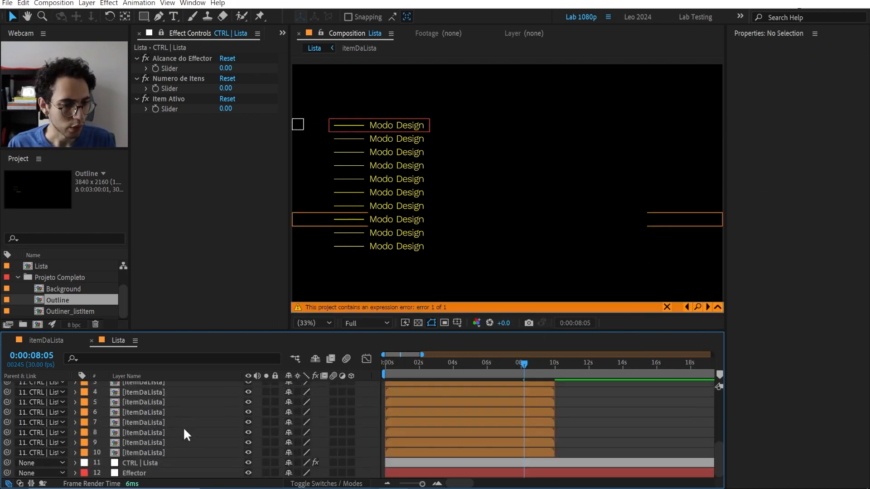
Reveal the Effector layer's position, rejoin its dimensions, and separate them into X and Y again.
{"action": "left_click", "coordinate": [140, 472]}
{"action": "key", "text": "p"}
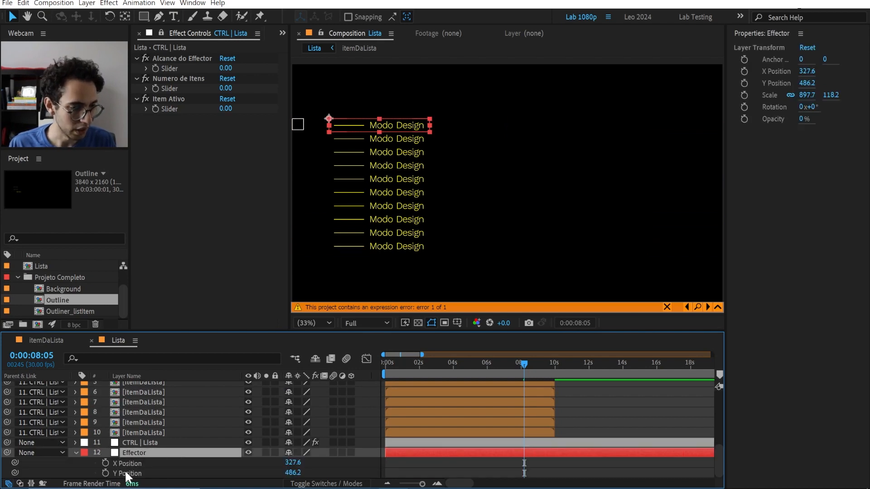
{"action": "right_click", "coordinate": [130, 463]}
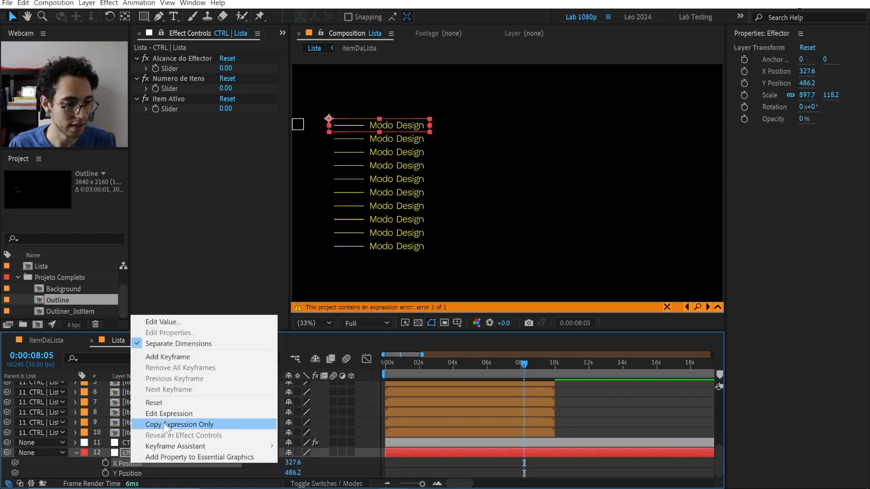
{"action": "left_click", "coordinate": [168, 343]}
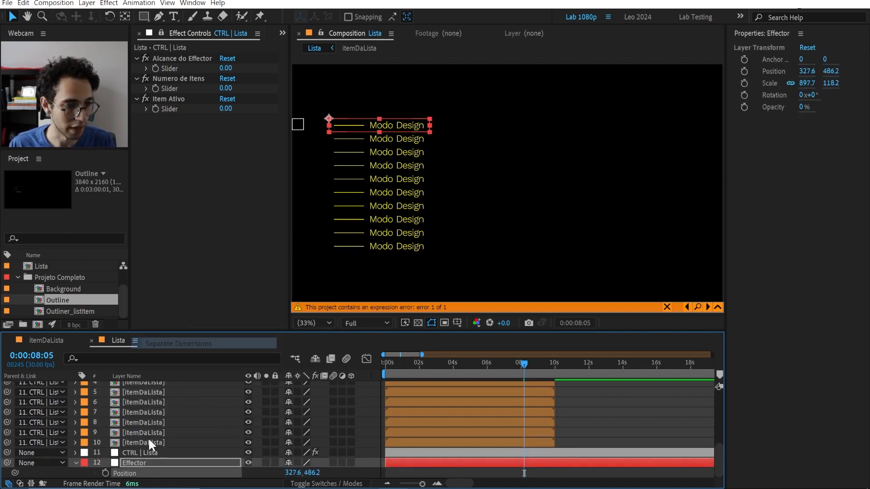
{"action": "right_click", "coordinate": [132, 471]}
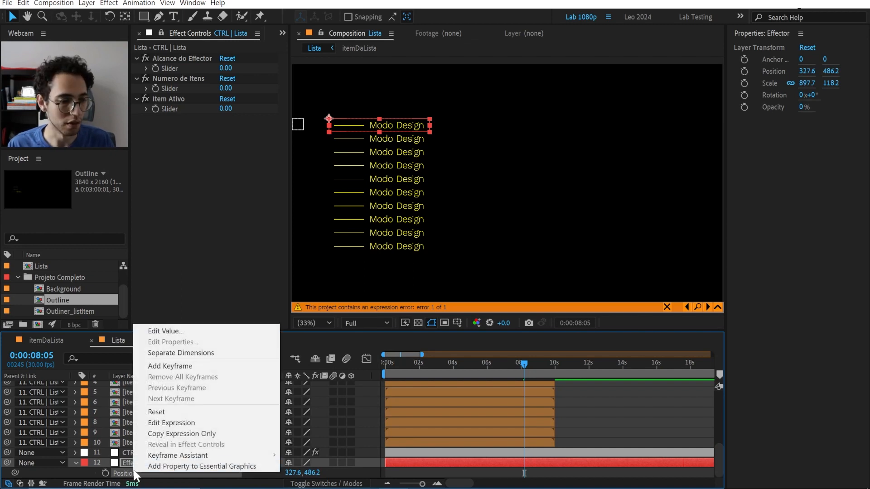
{"action": "left_click", "coordinate": [167, 348]}
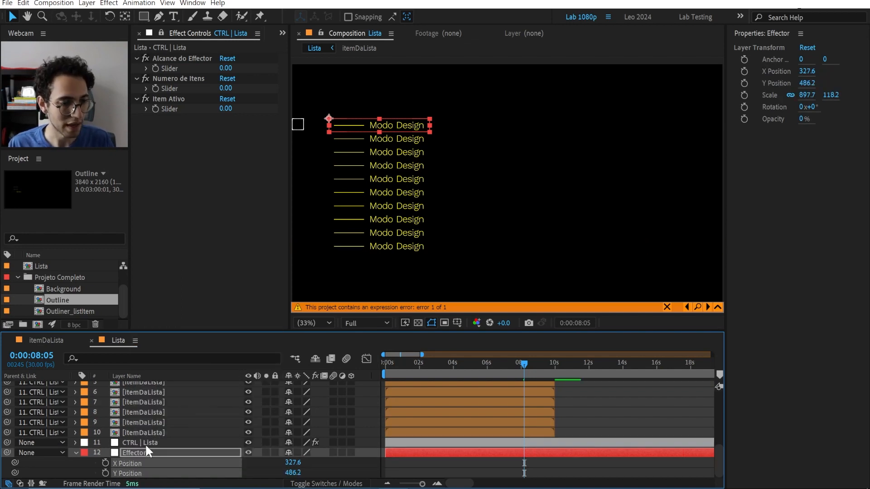
{"action": "left_click", "coordinate": [311, 471]}
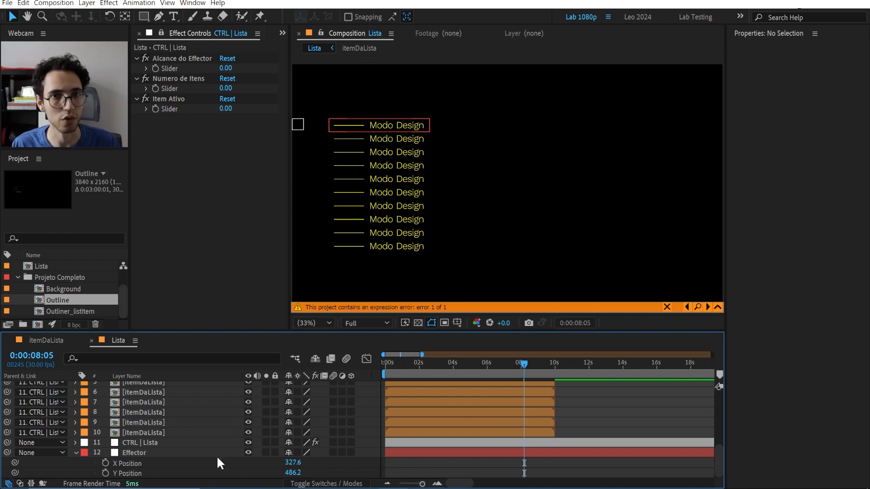
Replace the A and B placeholders in the distancia length call with effector and thisLayer.
{"action": "scroll", "coordinate": [217, 457], "scroll_direction": "up", "scroll_amount": 5}
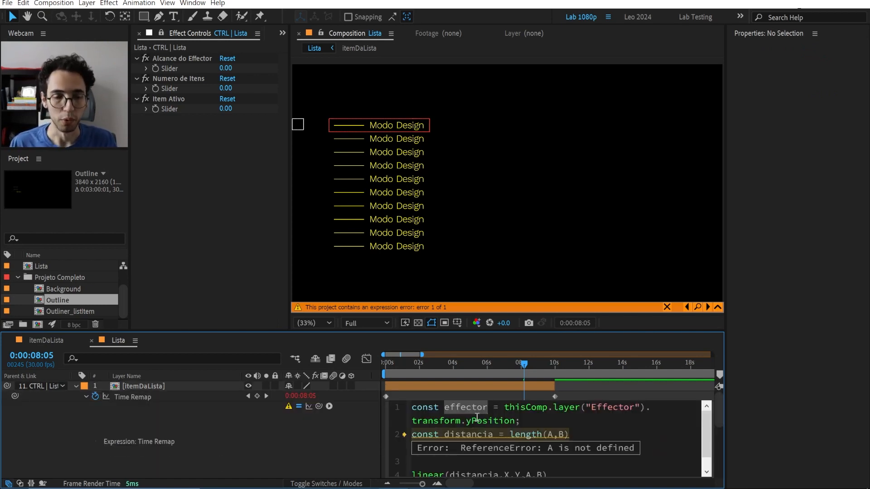
{"action": "left_click", "coordinate": [532, 422]}
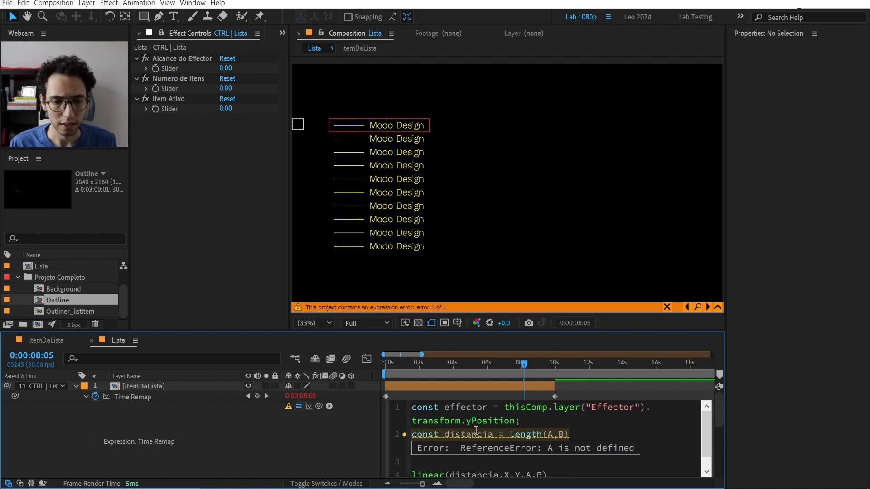
{"action": "double_click", "coordinate": [550, 434]}
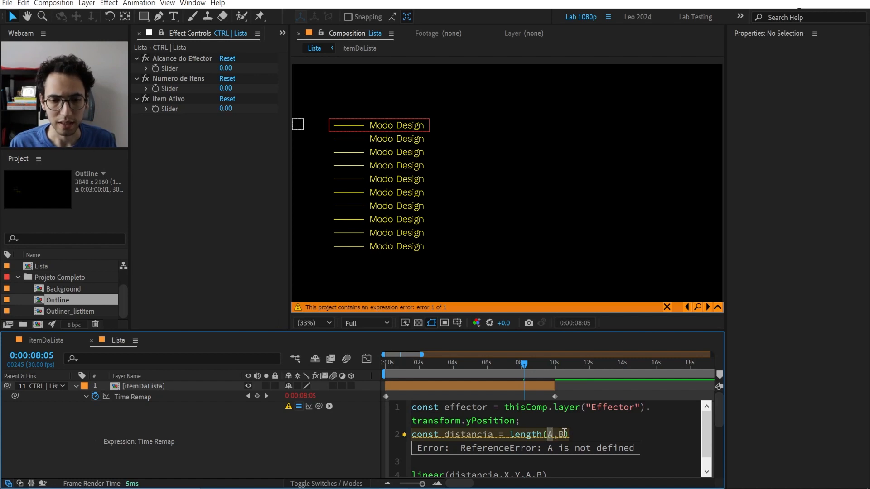
{"action": "type", "text": "effector"}
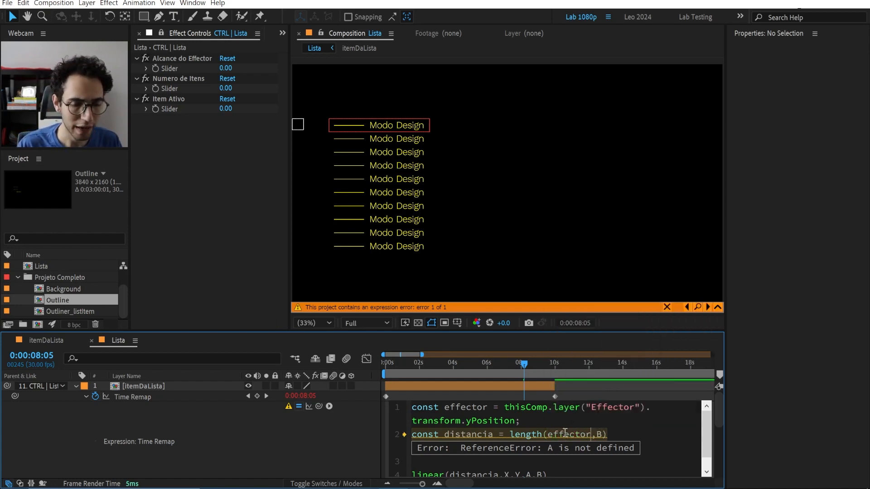
{"action": "left_click_drag", "start_coordinate": [605, 434], "coordinate": [596, 434]}
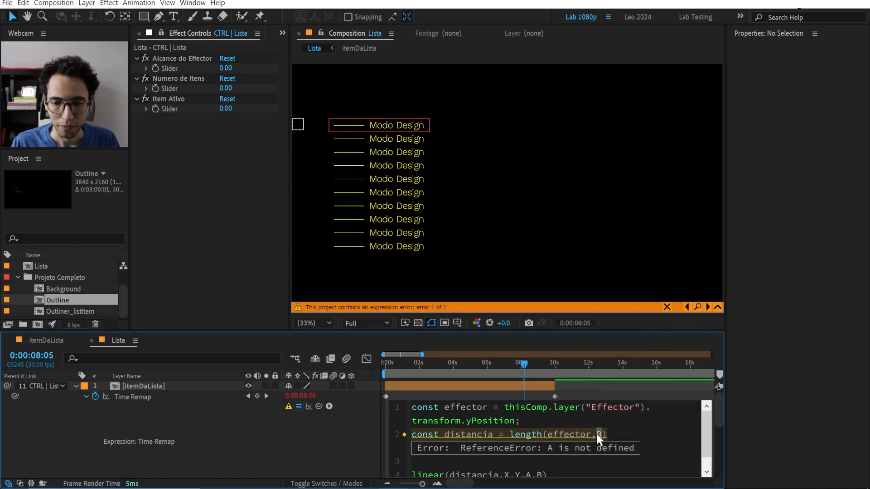
{"action": "type", "text": "thisLayer"}
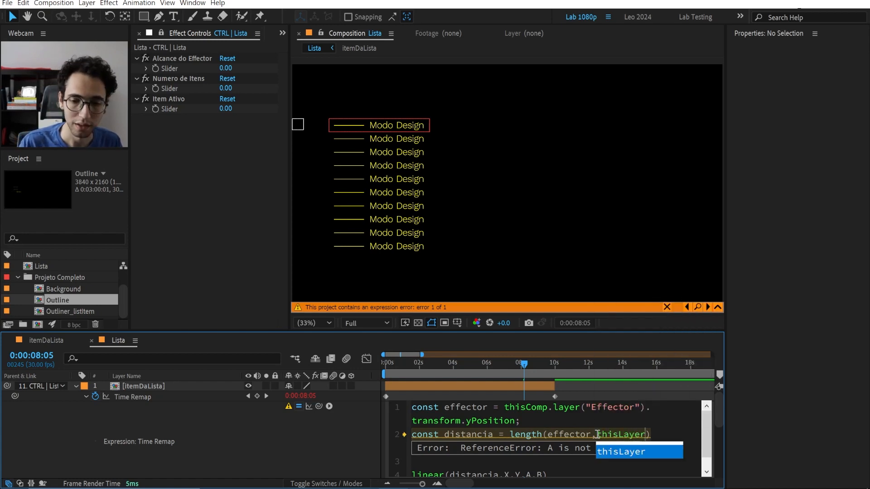
{"action": "left_click", "coordinate": [628, 451]}
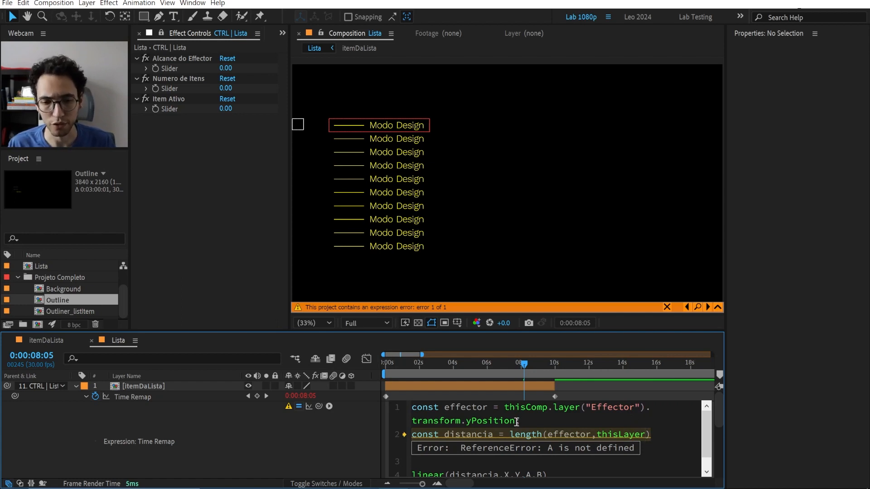
Copy .transform.yPosition from the effector line, append it to thisLayer in the length call, and commit the expression.
{"action": "left_click_drag", "start_coordinate": [516, 420], "coordinate": [645, 405]}
{"action": "key", "text": "ctrl+c"}
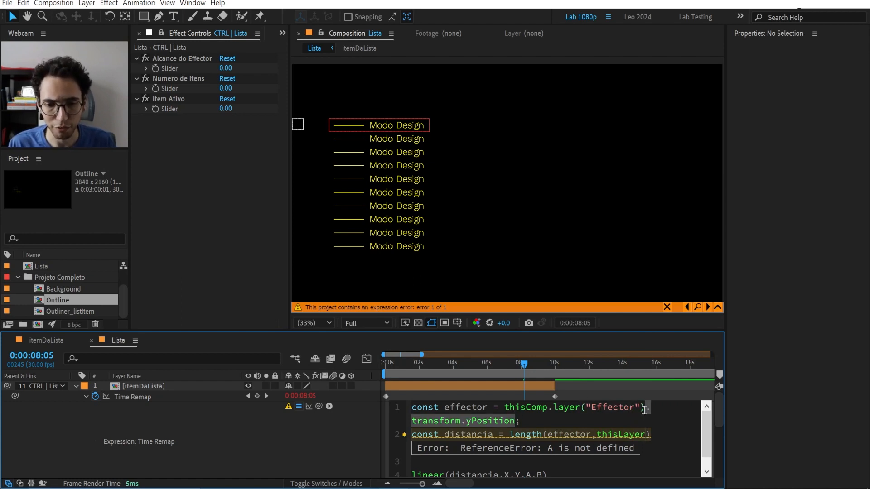
{"action": "left_click", "coordinate": [649, 436]}
{"action": "key", "text": "ctrl+v"}
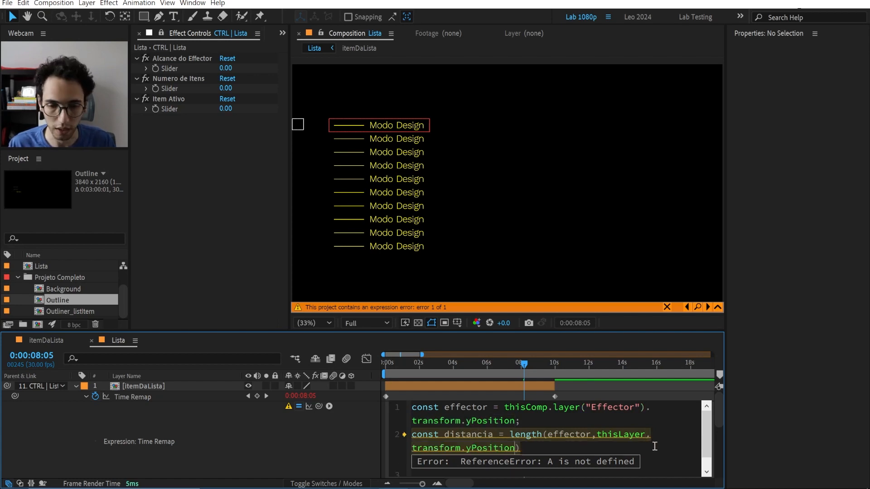
{"action": "left_click", "coordinate": [326, 445]}
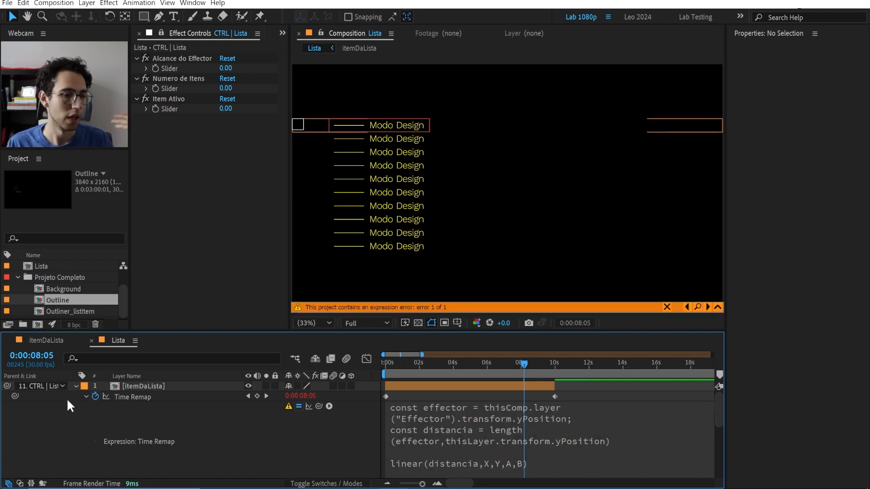
Collapse the first itemDaLista layer and select the Effector layer to examine its anchor point.
{"action": "left_click", "coordinate": [75, 384]}
{"action": "scroll", "coordinate": [142, 411], "scroll_direction": "down", "scroll_amount": 3}
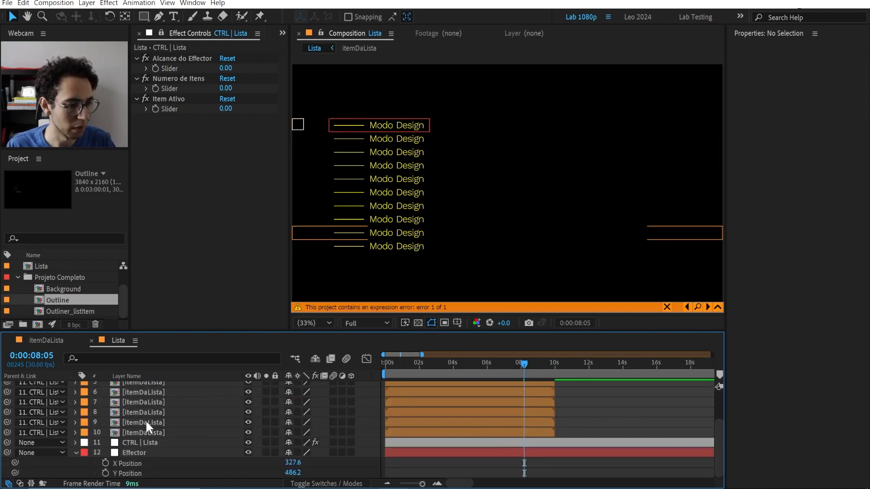
{"action": "left_click", "coordinate": [140, 449]}
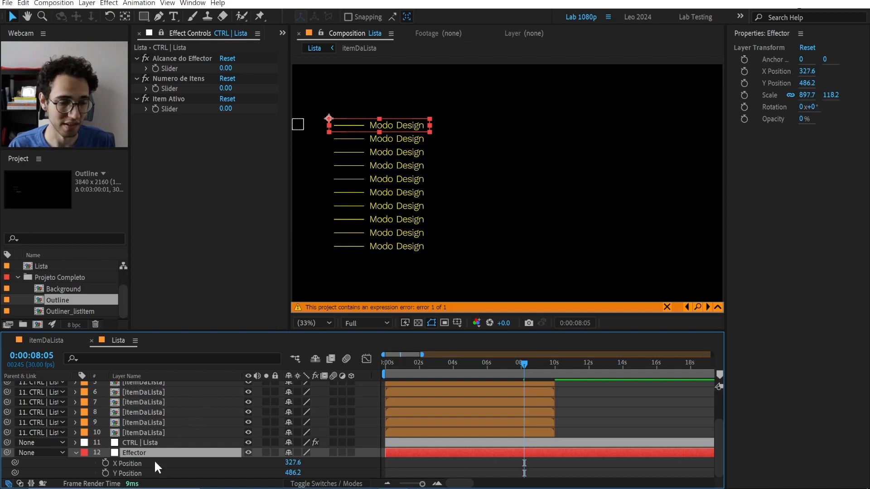
Select all ten itemDaLista layers in the composition view to examine where their anchor points sit.
{"action": "left_click", "coordinate": [311, 118]}
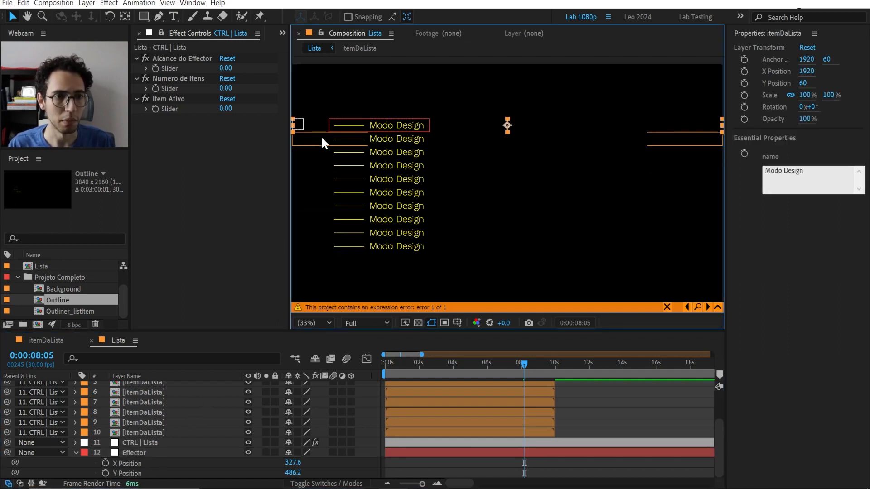
{"action": "left_click", "coordinate": [322, 138], "text": "shift"}
{"action": "left_click", "coordinate": [323, 151], "text": "shift"}
{"action": "left_click", "coordinate": [324, 165], "text": "shift"}
{"action": "left_click", "coordinate": [325, 181], "text": "shift"}
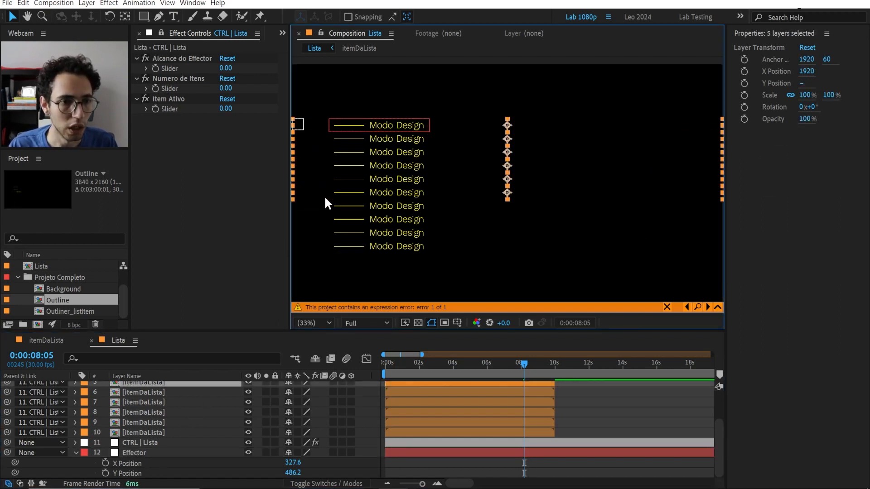
{"action": "left_click", "coordinate": [324, 193], "text": "shift"}
{"action": "left_click", "coordinate": [325, 206], "text": "shift"}
{"action": "left_click", "coordinate": [327, 220], "text": "shift"}
{"action": "left_click", "coordinate": [328, 233], "text": "shift"}
{"action": "left_click", "coordinate": [330, 245], "text": "shift"}
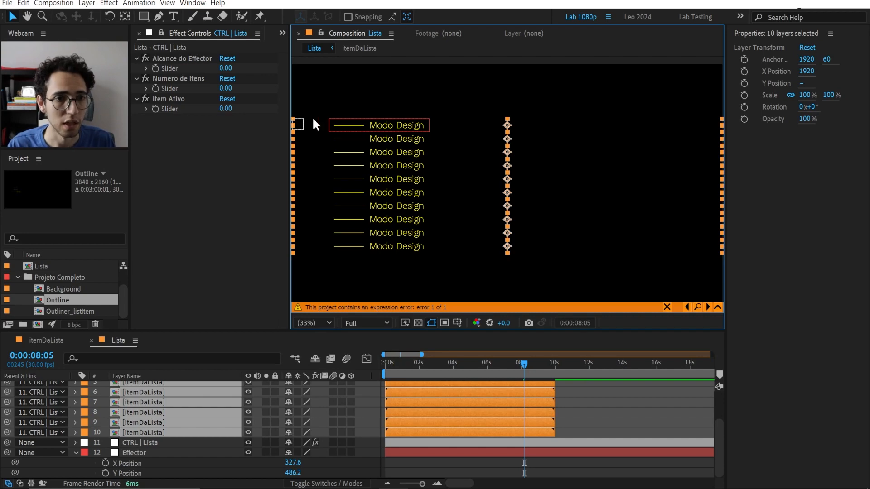
Select CTRL | Lista and the tenth itemDaLista layer in turn to compare their anchor points.
{"action": "left_click", "coordinate": [157, 437]}
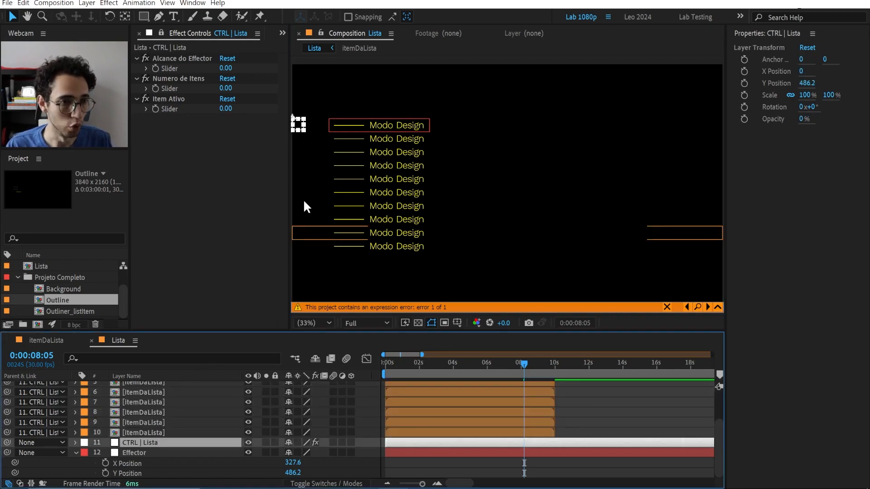
{"action": "left_click", "coordinate": [334, 120]}
{"action": "left_click", "coordinate": [151, 442]}
{"action": "left_click", "coordinate": [151, 432]}
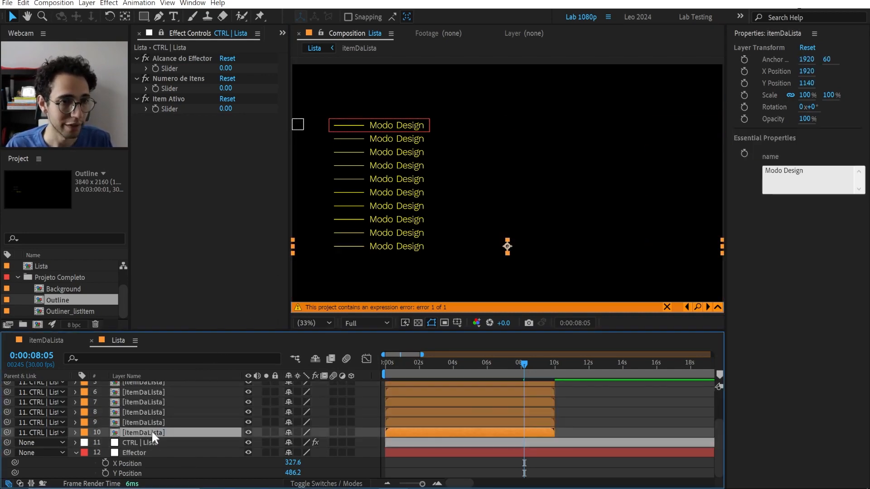
Move the Effector layer's anchor point to the middle of its left edge, at about 0, 50.8, with the Pan Behind tool.
{"action": "left_click", "coordinate": [151, 451]}
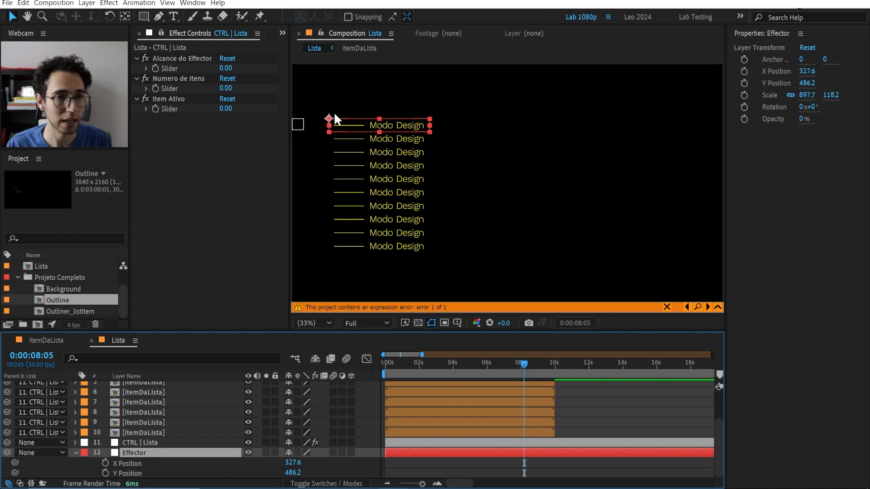
{"action": "left_click_drag", "start_coordinate": [330, 125], "coordinate": [331, 131]}
{"action": "key", "text": "ctrl+z"}
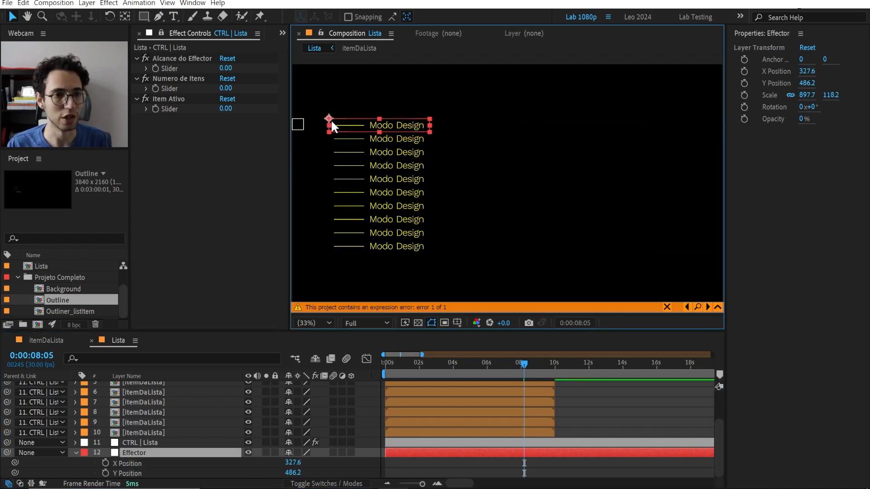
{"action": "key", "text": "y"}
{"action": "mouse_move", "coordinate": [328, 119]}
{"action": "left_mouse_down"}
{"action": "mouse_move", "coordinate": [328, 132]}
{"action": "mouse_move", "coordinate": [509, 129]}
{"action": "mouse_move", "coordinate": [322, 129]}
{"action": "mouse_move", "coordinate": [331, 127]}
{"action": "left_mouse_up"}
{"action": "key", "text": "v"}
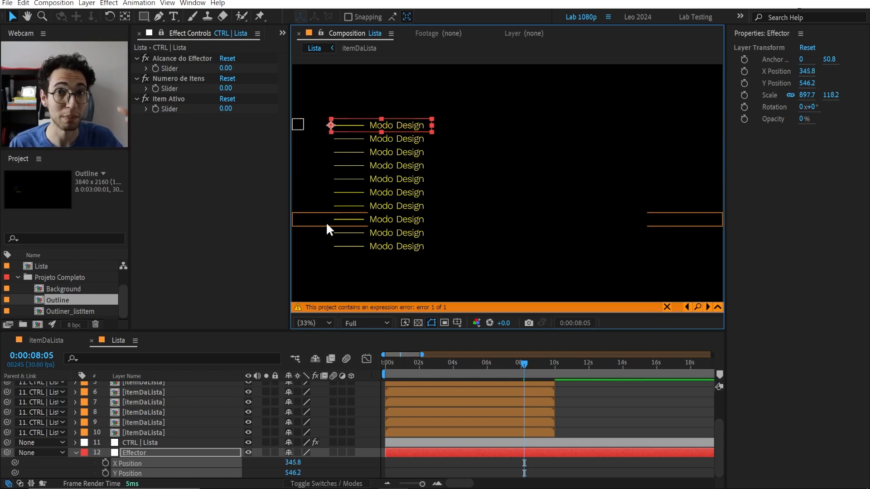
Reveal the Time Remap expression of the first itemDaLista layer and leave its text unchanged.
{"action": "scroll", "coordinate": [172, 421], "scroll_direction": "up", "scroll_amount": 3}
{"action": "left_click", "coordinate": [199, 386]}
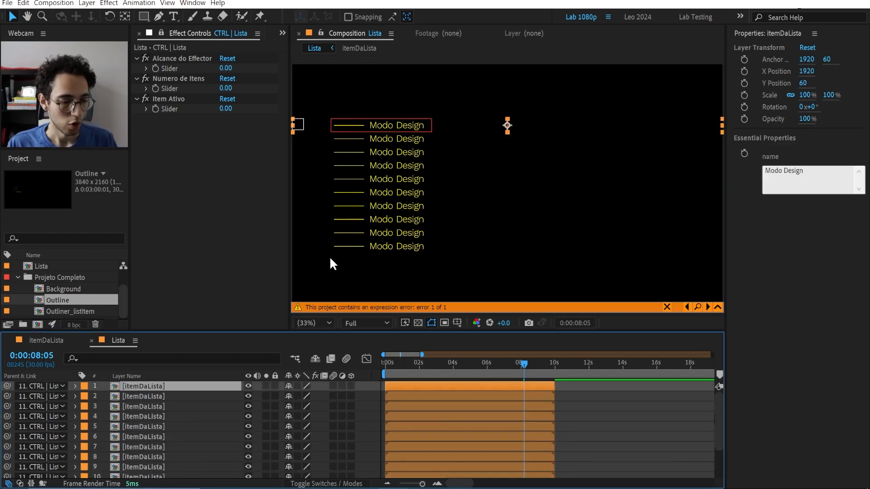
{"action": "key", "text": "e"}
{"action": "key", "text": "e"}
{"action": "left_click", "coordinate": [389, 428]}
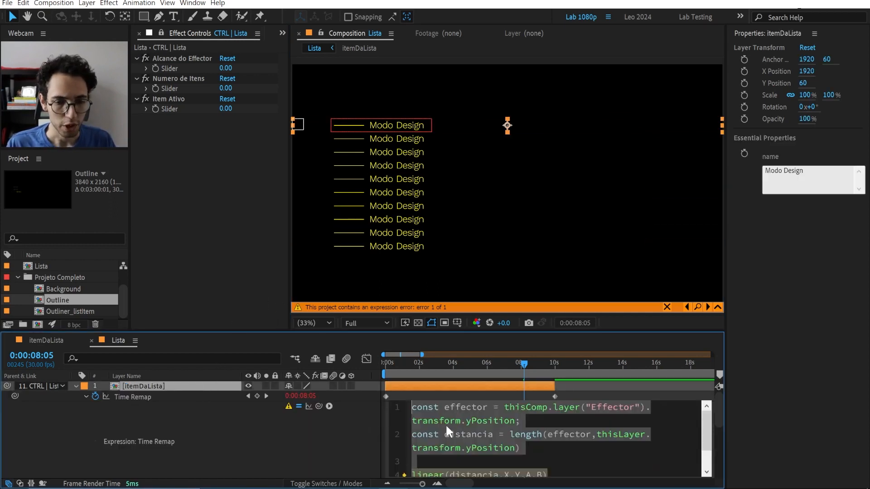
{"action": "left_click", "coordinate": [305, 431]}
Enlarge the timeline to show the whole Time Remap expression and place the text cursor at the end of the distancia line.
{"action": "scroll", "coordinate": [305, 430], "scroll_direction": "down", "scroll_amount": 2}
{"action": "left_click_drag", "start_coordinate": [376, 333], "coordinate": [376, 215]}
{"action": "left_click", "coordinate": [461, 316]}
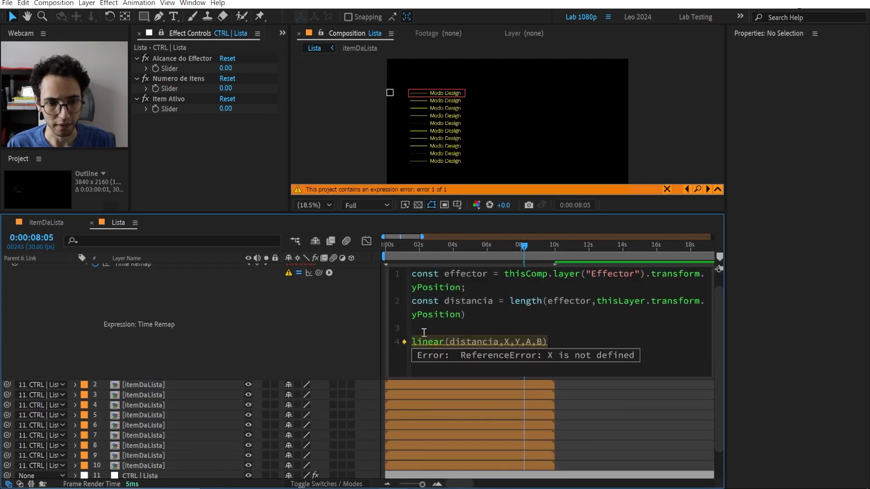
{"action": "left_click", "coordinate": [491, 317]}
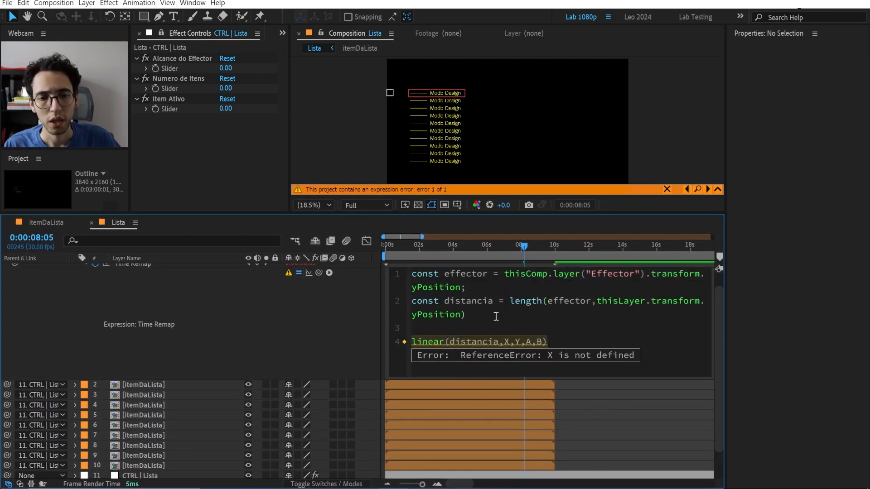
Add a "throw distancia" line below the distancia line in the first itemDaLista layer's Time Remap expression and apply it.
{"action": "left_click_drag", "start_coordinate": [511, 300], "coordinate": [599, 313]}
{"action": "left_click", "coordinate": [548, 302]}
{"action": "left_click", "coordinate": [538, 315]}
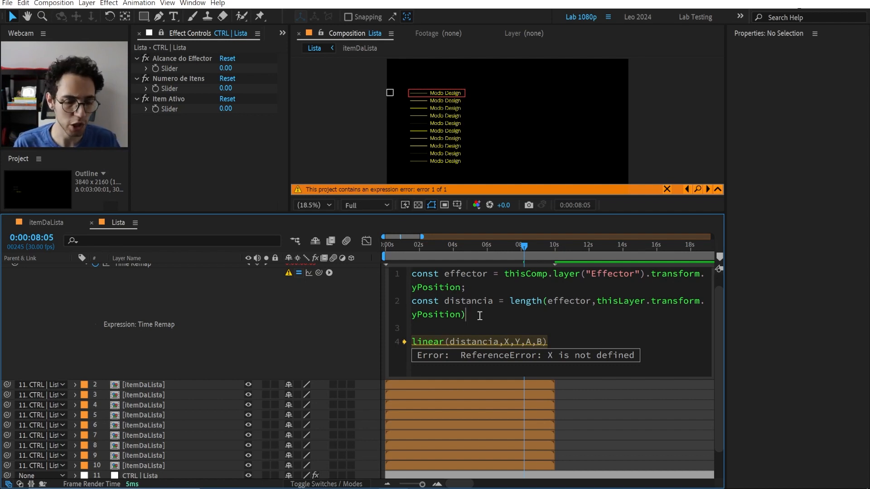
{"action": "key", "text": "Return"}
{"action": "type", "text": "throw "}
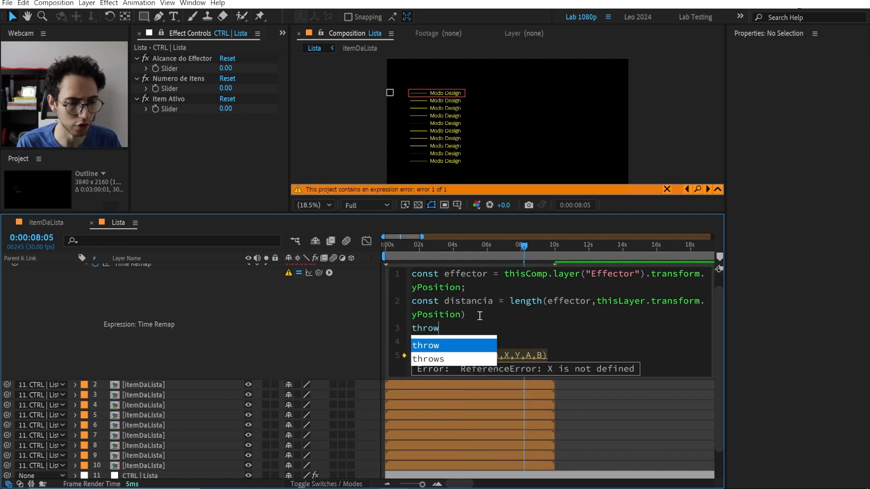
{"action": "type", "text": "distancia"}
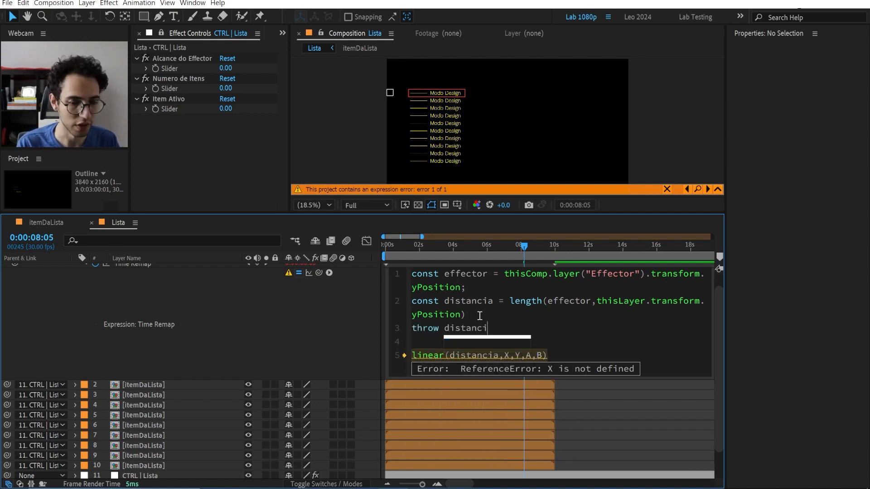
{"action": "left_click", "coordinate": [353, 308]}
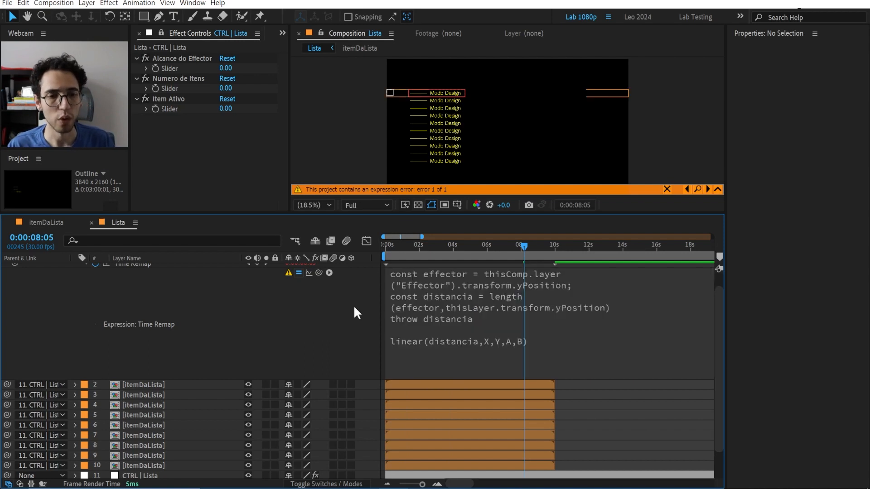
Reopen the Time Remap expression and read the distance value thrown by distancia.
{"action": "left_click", "coordinate": [431, 307]}
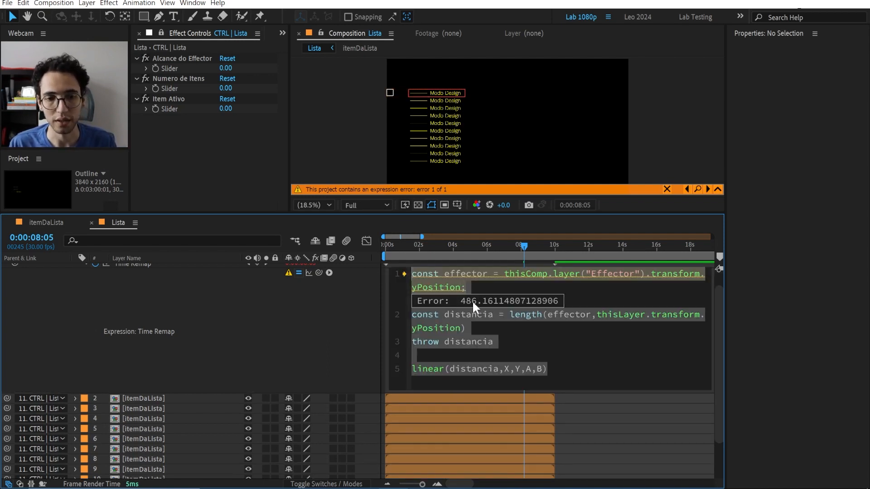
{"action": "left_click", "coordinate": [487, 344]}
{"action": "double_click", "coordinate": [451, 340]}
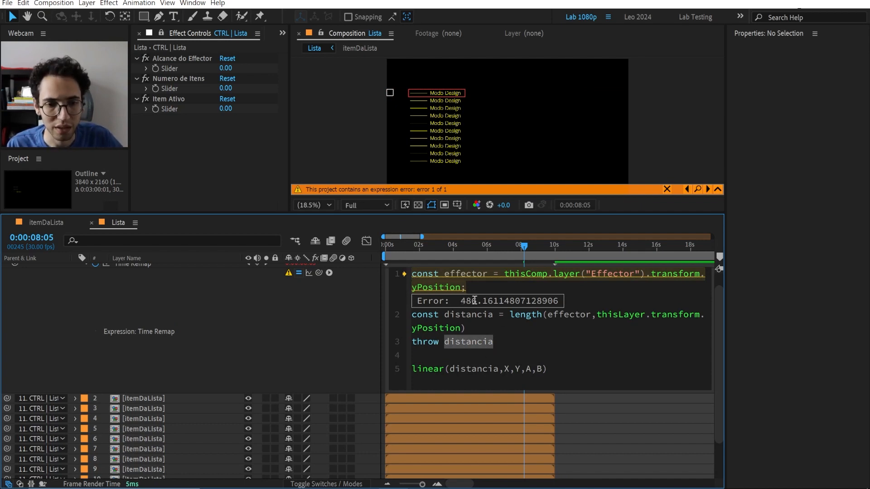
Select the first itemDaLista layer and examine its position and parent link up close in the composition.
{"action": "left_click", "coordinate": [313, 318]}
{"action": "scroll", "coordinate": [308, 326], "scroll_direction": "up", "scroll_amount": 1}
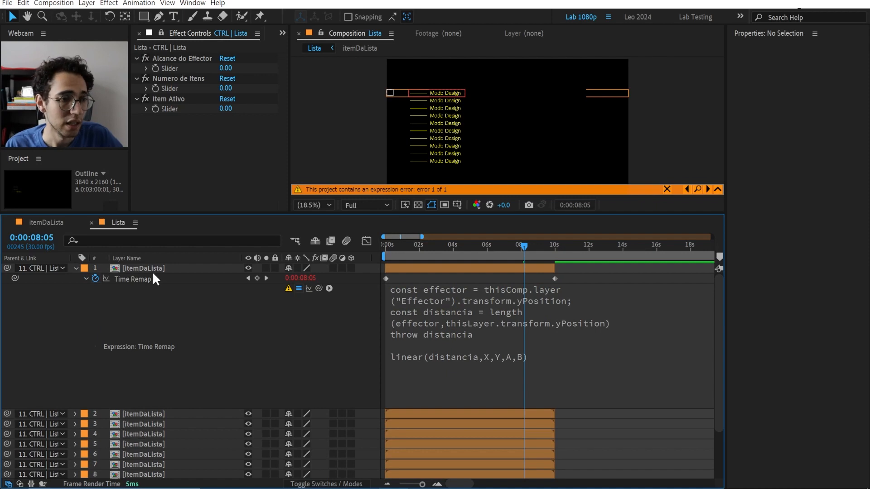
{"action": "scroll", "coordinate": [452, 69], "scroll_direction": "up", "scroll_amount": 5}
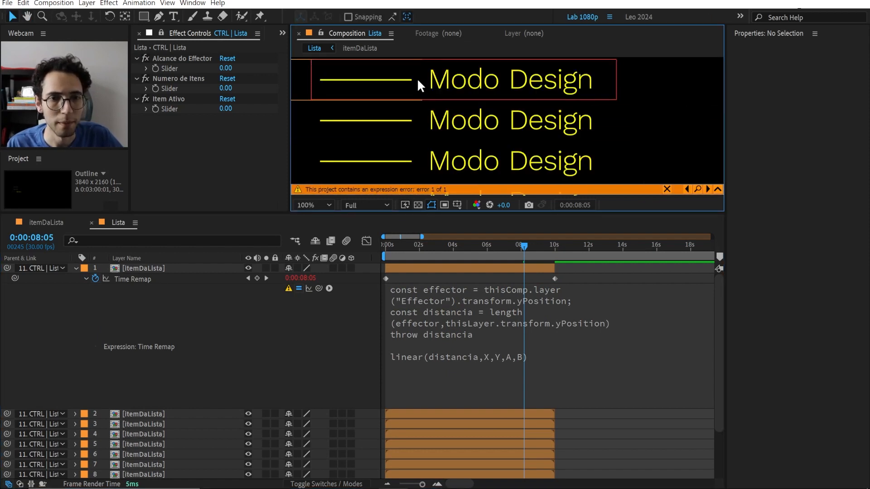
{"action": "left_click", "coordinate": [417, 79]}
{"action": "left_click_drag", "start_coordinate": [343, 113], "coordinate": [477, 136]}
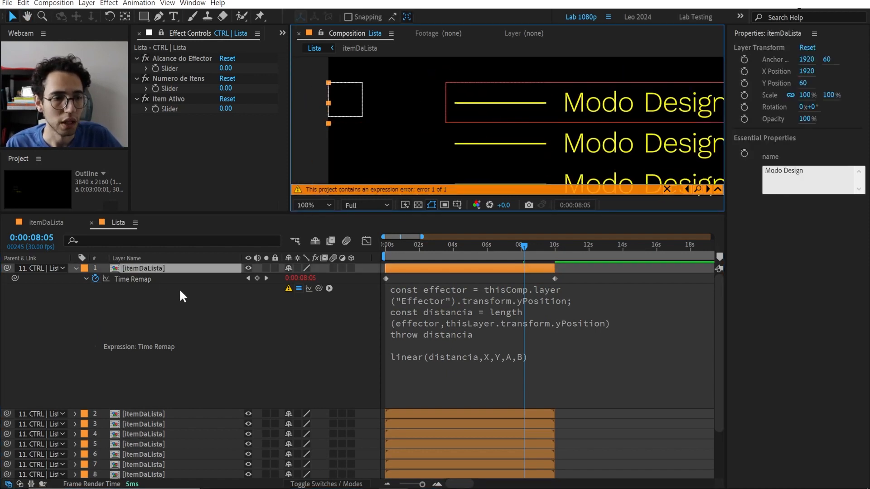
{"action": "left_click", "coordinate": [131, 268]}
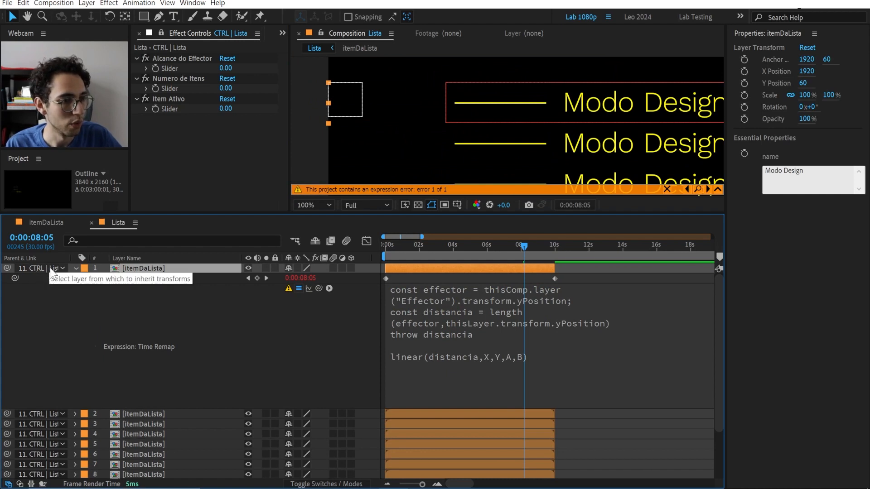
Parent the Effector layer to CTRL | Lista and select CTRL | Lista.
{"action": "scroll", "coordinate": [151, 403], "scroll_direction": "down", "scroll_amount": 3}
{"action": "left_click", "coordinate": [131, 453]}
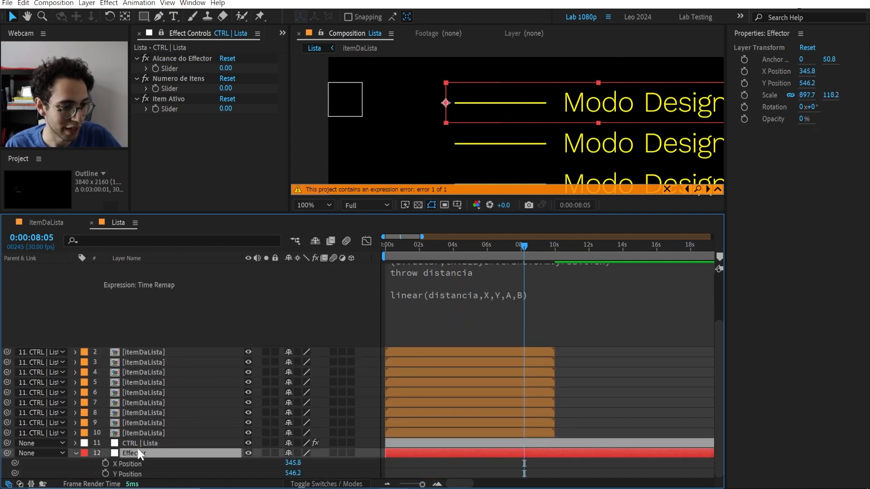
{"action": "left_click", "coordinate": [44, 452]}
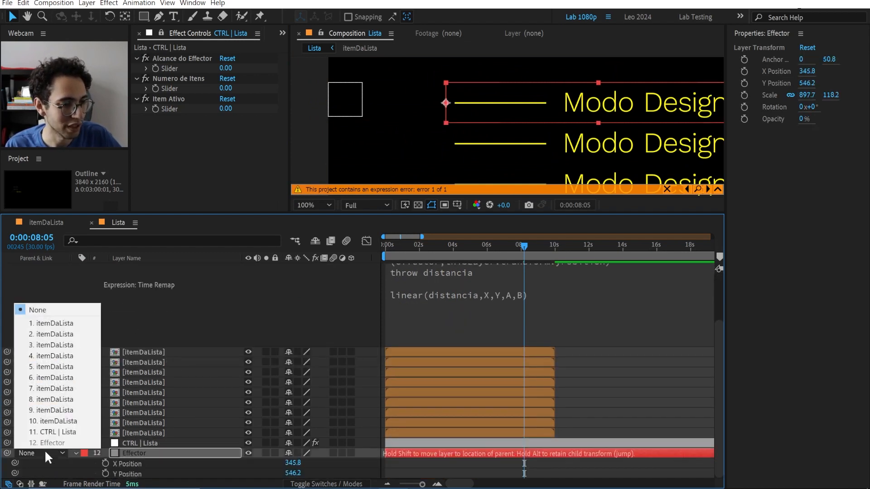
{"action": "left_click", "coordinate": [62, 432]}
{"action": "left_click", "coordinate": [170, 444]}
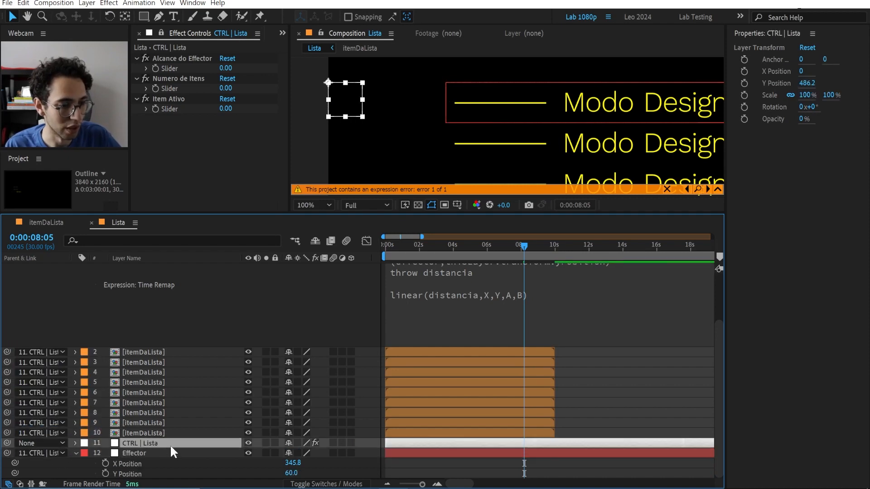
Reopen the first itemDaLista layer's Time Remap expression to check the thrown distance with Effector parented.
{"action": "scroll", "coordinate": [295, 312], "scroll_direction": "up", "scroll_amount": 3}
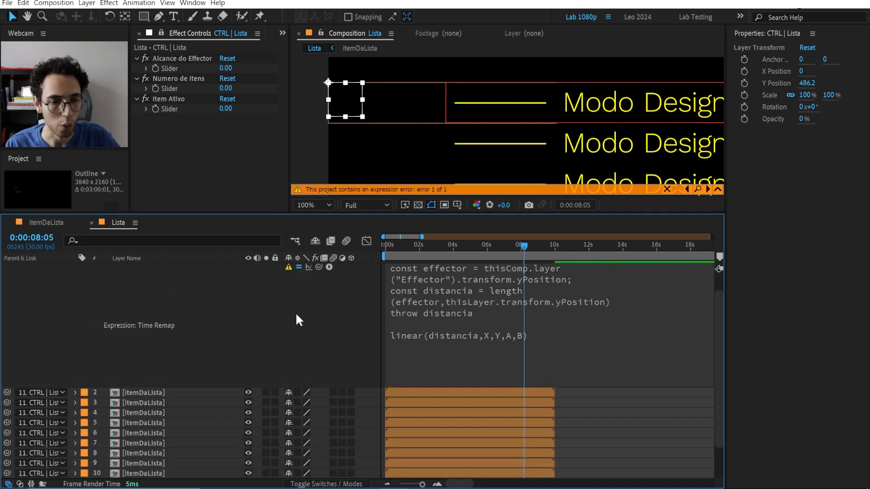
{"action": "left_click", "coordinate": [395, 347]}
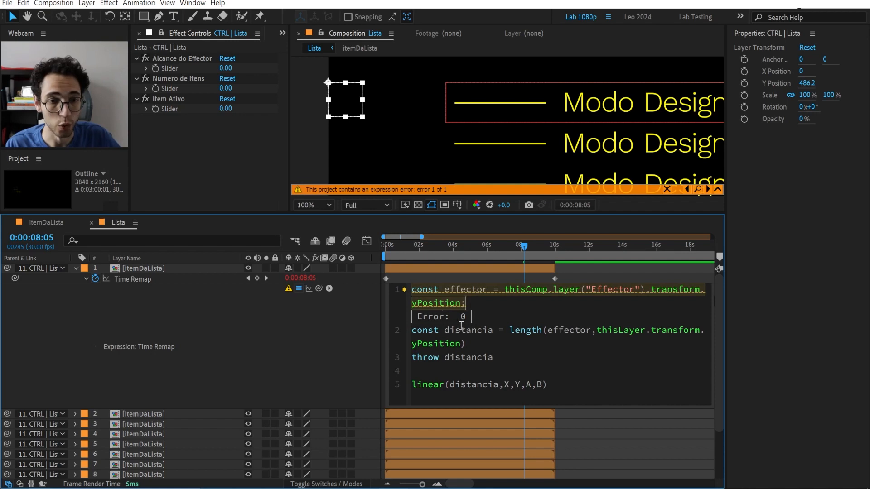
{"action": "left_click", "coordinate": [473, 347]}
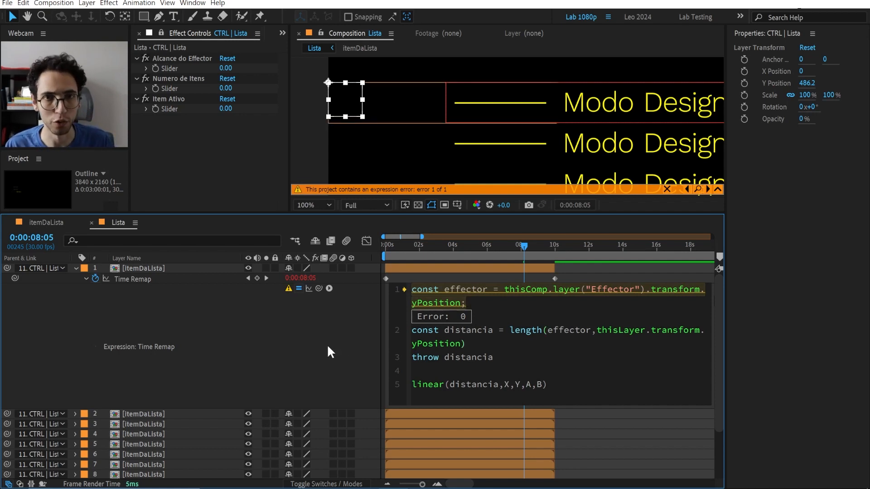
Delete the "throw distancia" text from the Time Remap expression.
{"action": "left_click", "coordinate": [388, 360]}
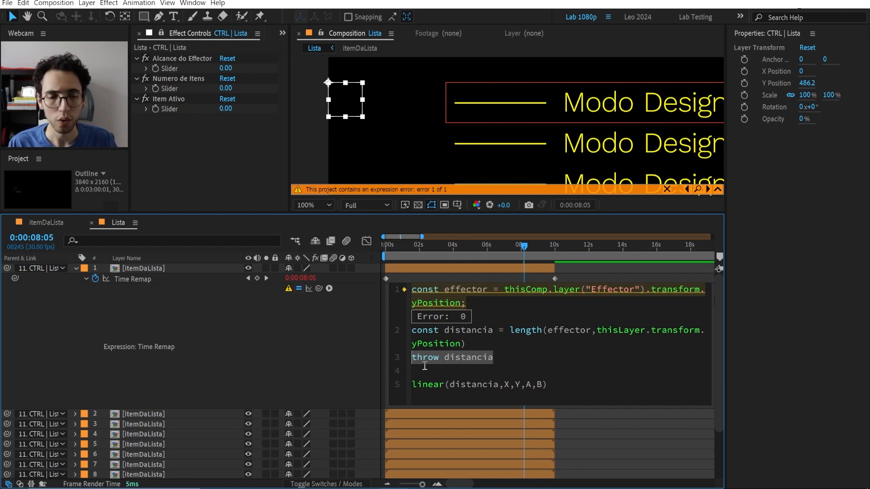
{"action": "left_click", "coordinate": [412, 371]}
{"action": "double_click", "coordinate": [461, 358]}
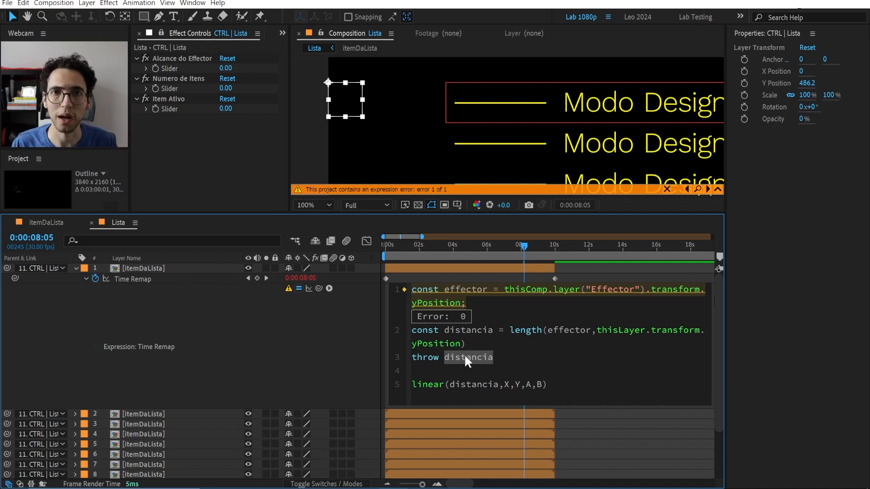
{"action": "left_click_drag", "start_coordinate": [502, 358], "coordinate": [412, 363]}
{"action": "key", "text": "BackSpace"}
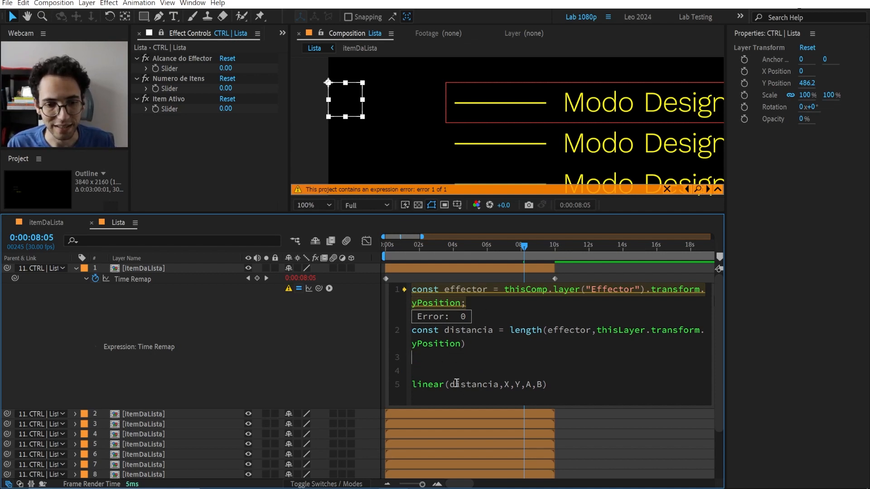
Replace the X argument of the linear() call with 0 and highlight the Y argument.
{"action": "left_click_drag", "start_coordinate": [450, 385], "coordinate": [511, 385]}
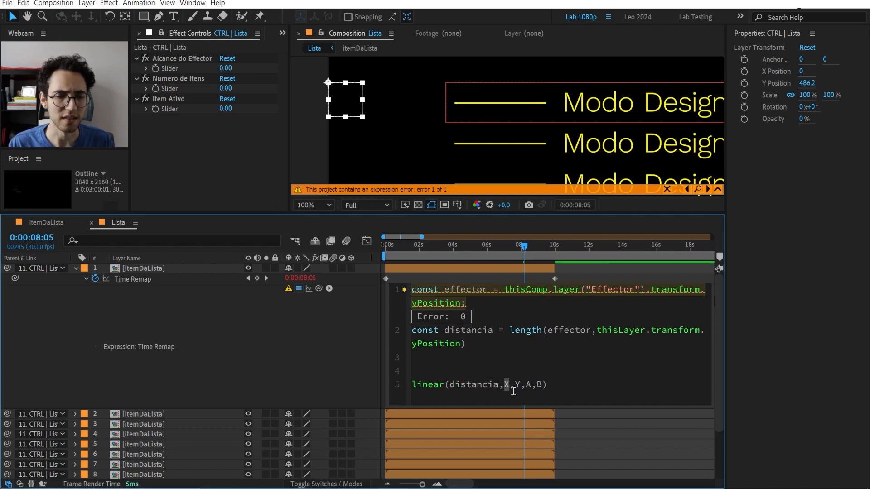
{"action": "type", "text": "0"}
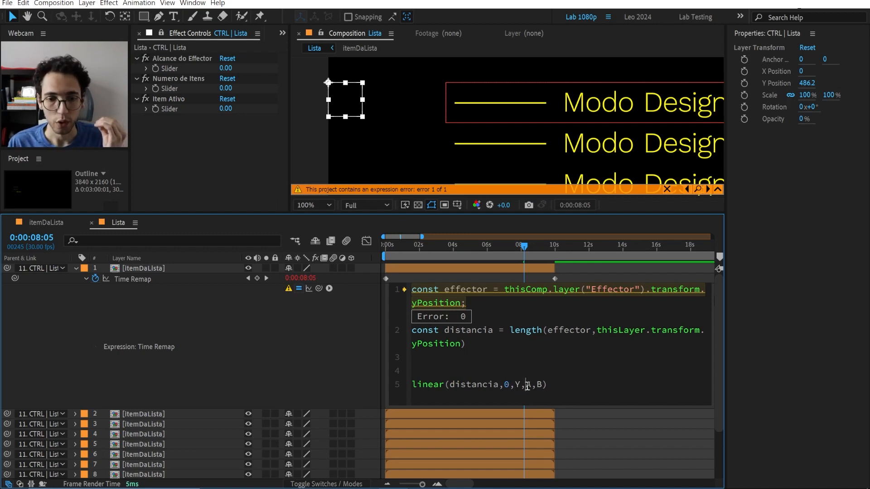
{"action": "double_click", "coordinate": [528, 385]}
{"action": "left_click", "coordinate": [515, 384]}
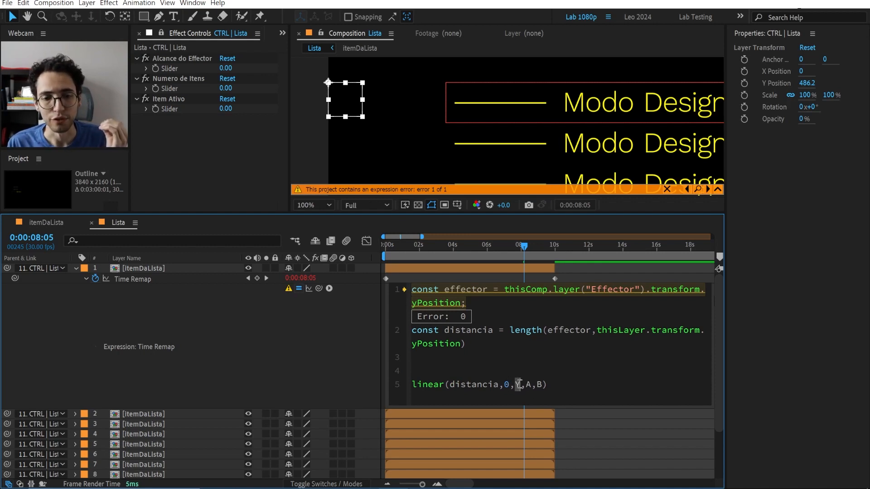
{"action": "double_click", "coordinate": [517, 384]}
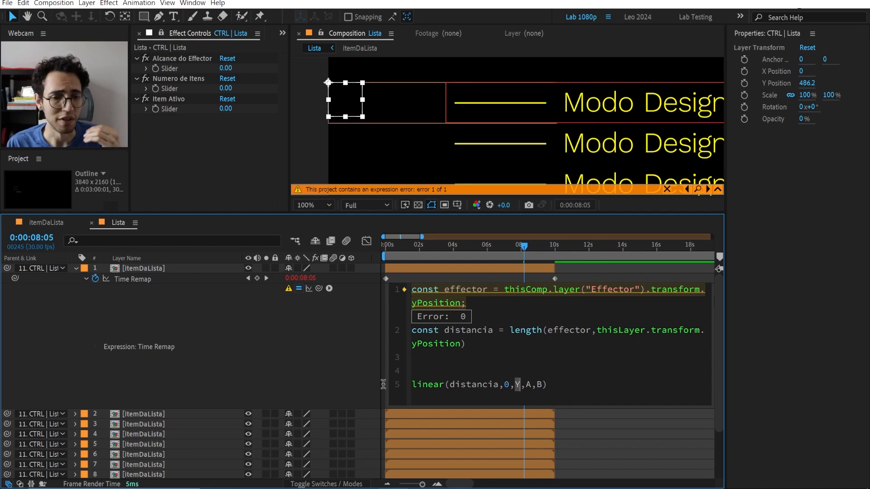
Add a const alcance line below distancia, linked to the Alcance do Effector slider on CTRL | Lista and ended with a semicolon.
{"action": "left_click", "coordinate": [480, 344]}
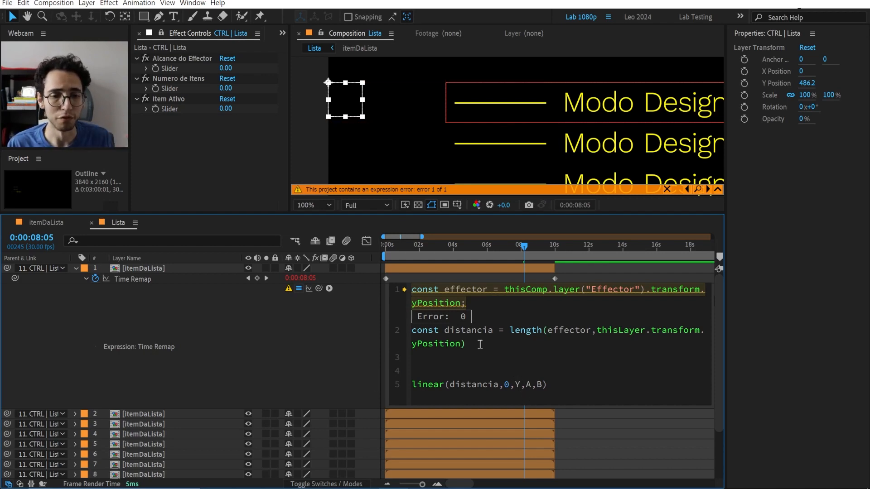
{"action": "key", "text": "Return"}
{"action": "type", "text": "const"}
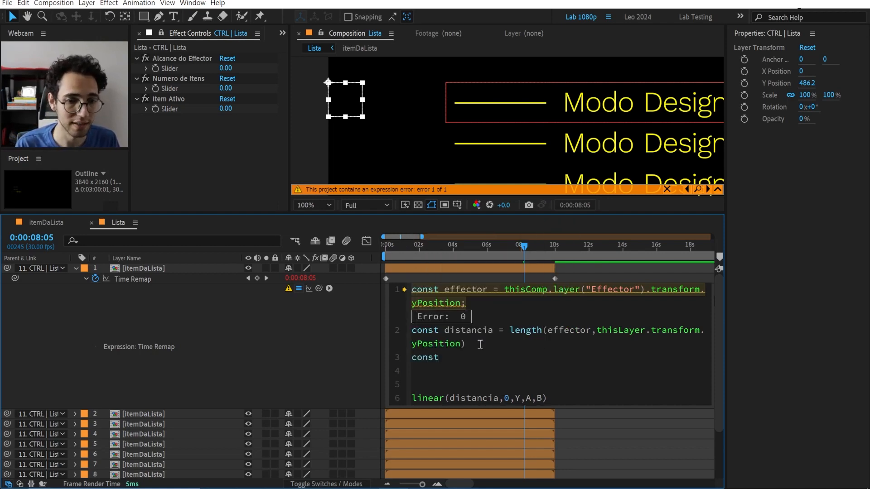
{"action": "type", "text": " alcance ="}
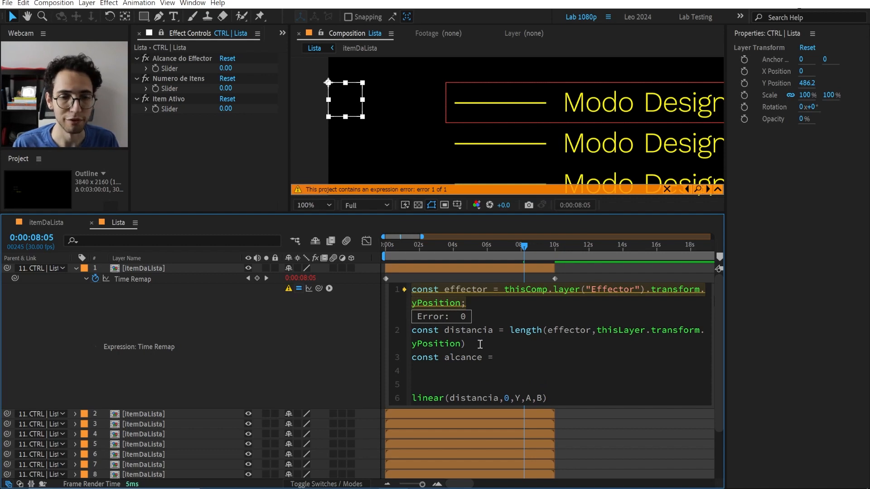
{"action": "left_click_drag", "start_coordinate": [319, 288], "coordinate": [184, 65]}
{"action": "type", "text": ";"}
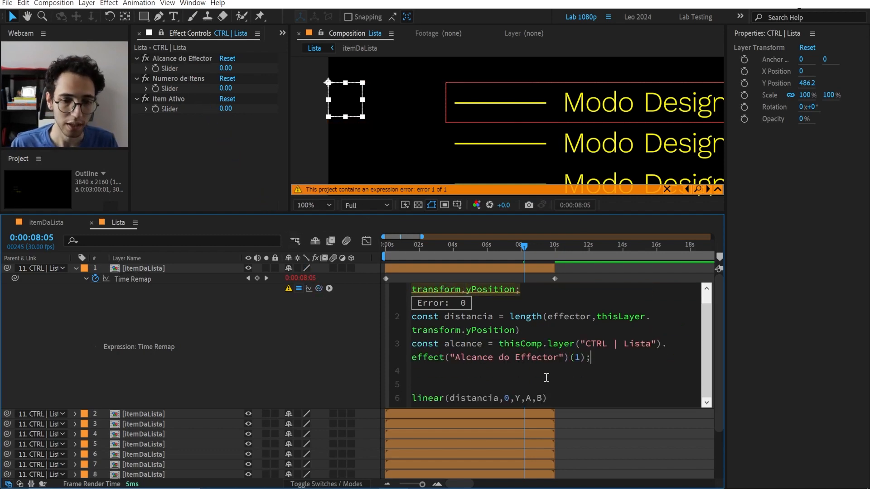
Replace the Y argument of the linear() call with alcance and highlight the A argument.
{"action": "double_click", "coordinate": [520, 399]}
{"action": "type", "text": "al"}
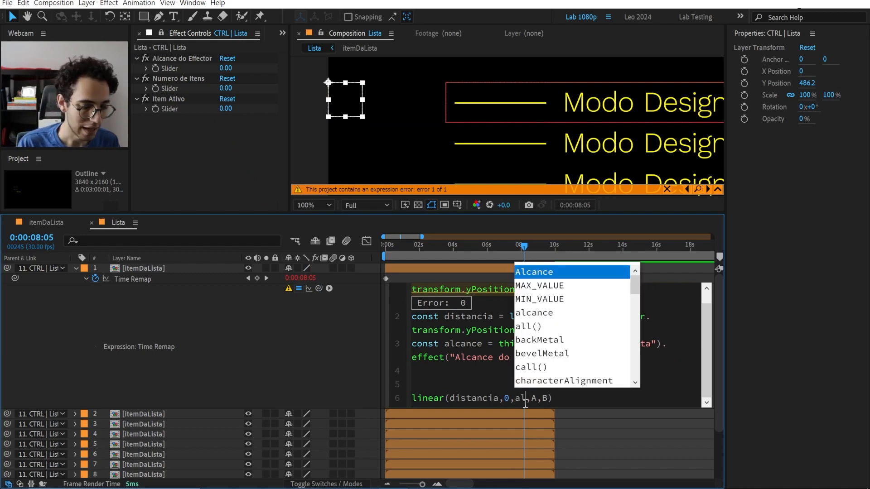
{"action": "type", "text": "cance"}
{"action": "left_click", "coordinate": [542, 400]}
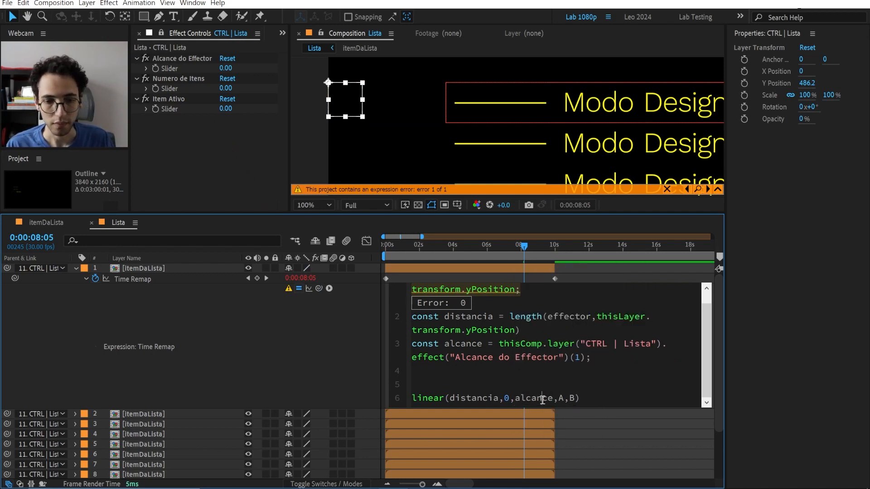
{"action": "double_click", "coordinate": [542, 400]}
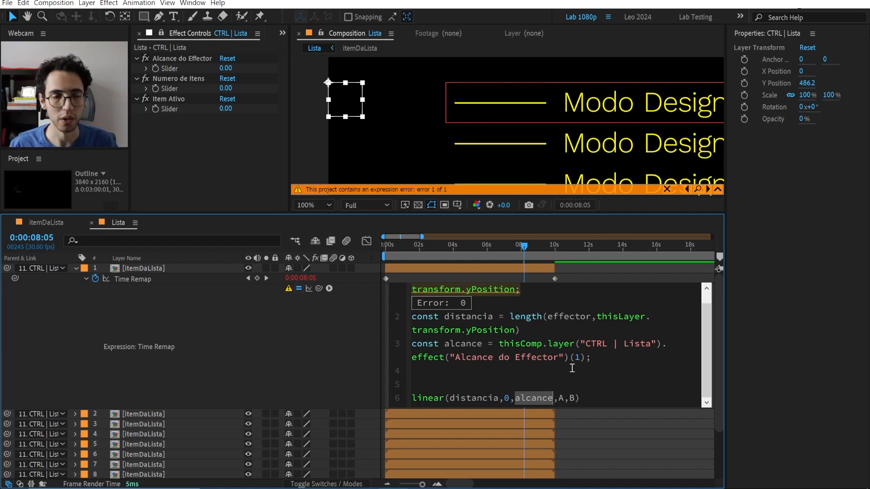
{"action": "double_click", "coordinate": [560, 398]}
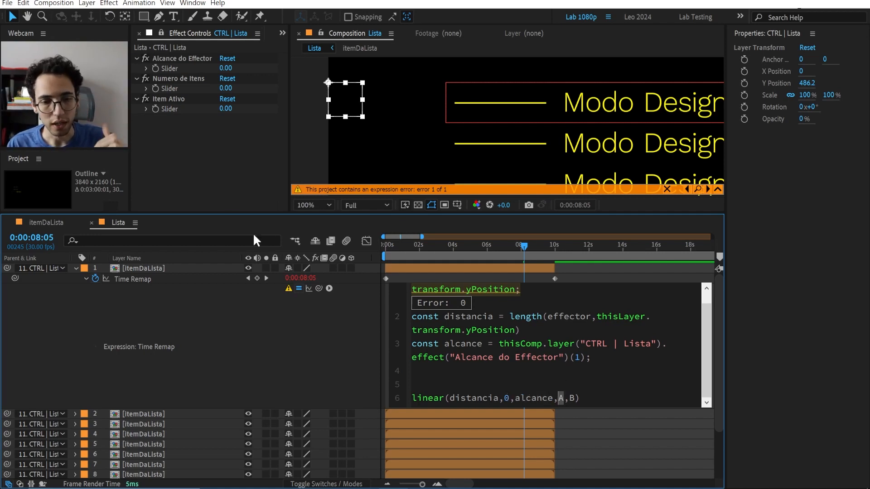
Set the Alcance do Effector slider on CTRL | Lista to 100.
{"action": "left_click", "coordinate": [225, 68]}
{"action": "type", "text": "100"}
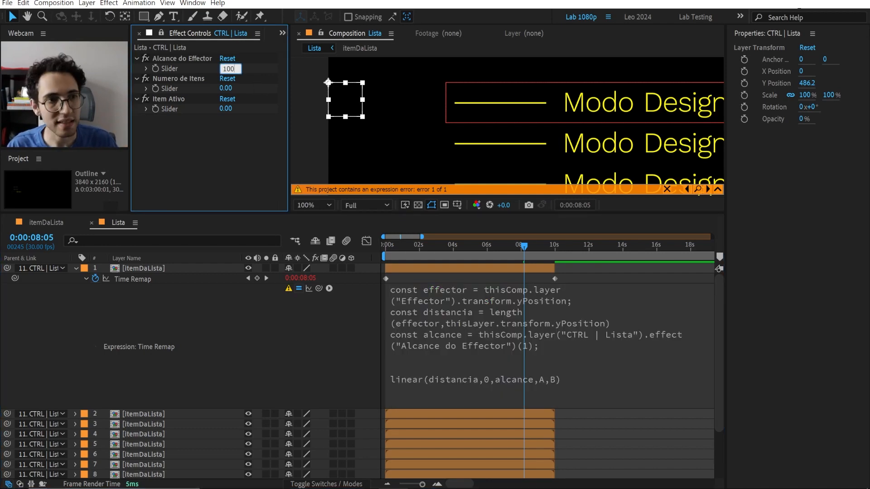
{"action": "key", "text": "Return"}
Review the alcance argument in the linear() call and select the Time Remap property of the first itemDaLista layer.
{"action": "left_click", "coordinate": [524, 380]}
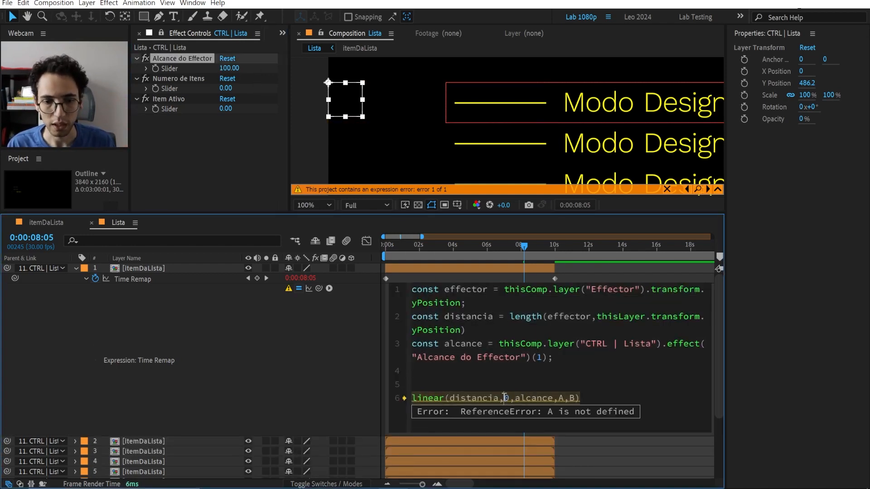
{"action": "double_click", "coordinate": [528, 398]}
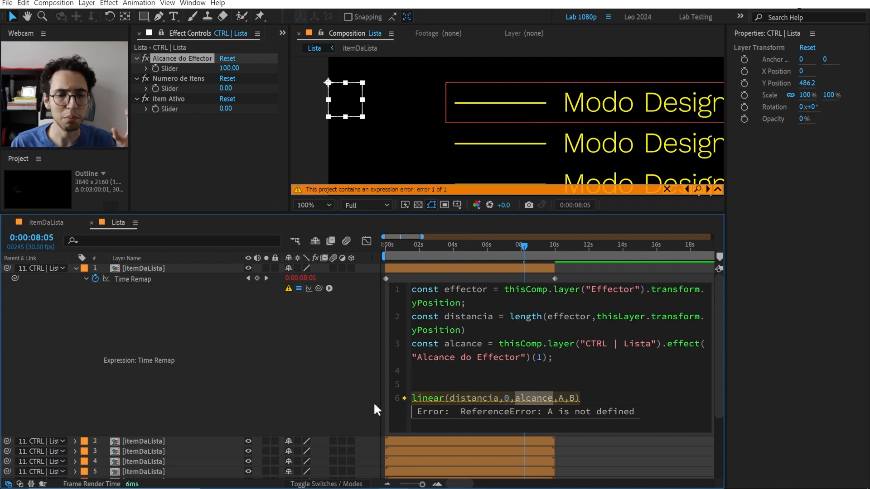
{"action": "left_click", "coordinate": [152, 280]}
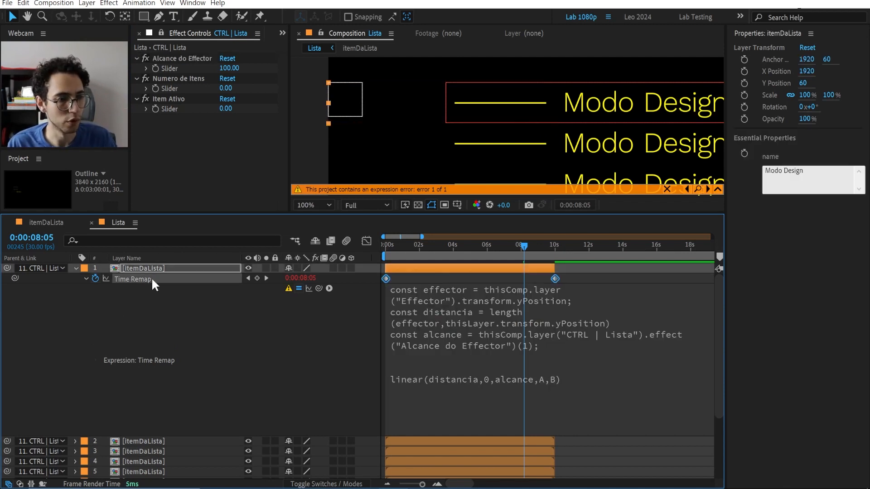
Open the first itemDaLista composition, scrub to its end at 0:00:09:29 to check the animation, and return to Lista.
{"action": "double_click", "coordinate": [158, 270]}
{"action": "left_click_drag", "start_coordinate": [512, 241], "coordinate": [845, 254]}
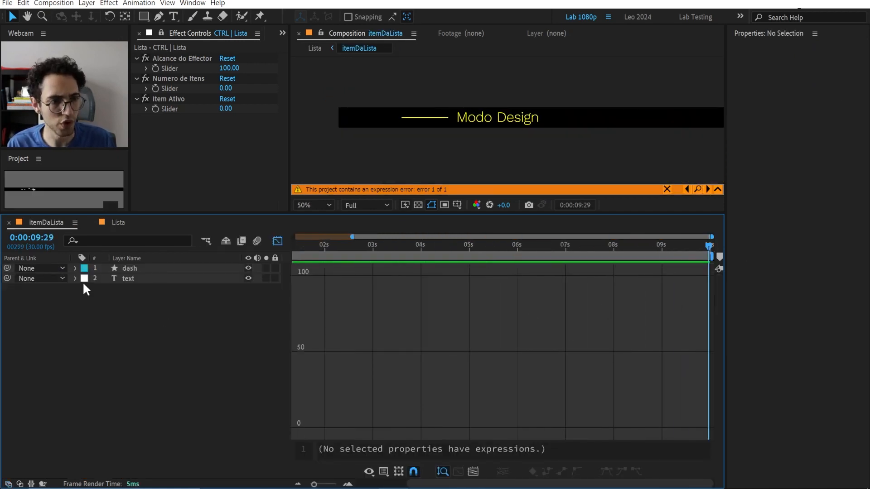
{"action": "left_click", "coordinate": [116, 222]}
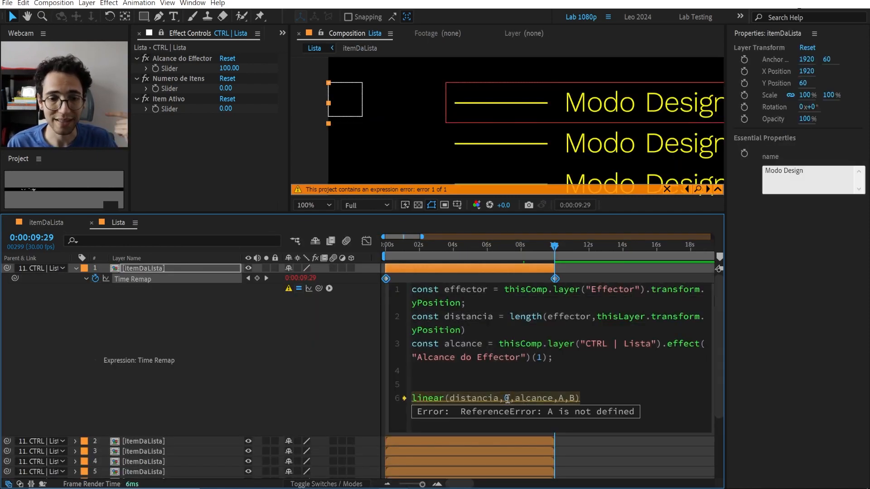
Replace the A and B arguments of the linear() call with 10 and 0, and apply the expression.
{"action": "double_click", "coordinate": [507, 398]}
{"action": "double_click", "coordinate": [561, 397]}
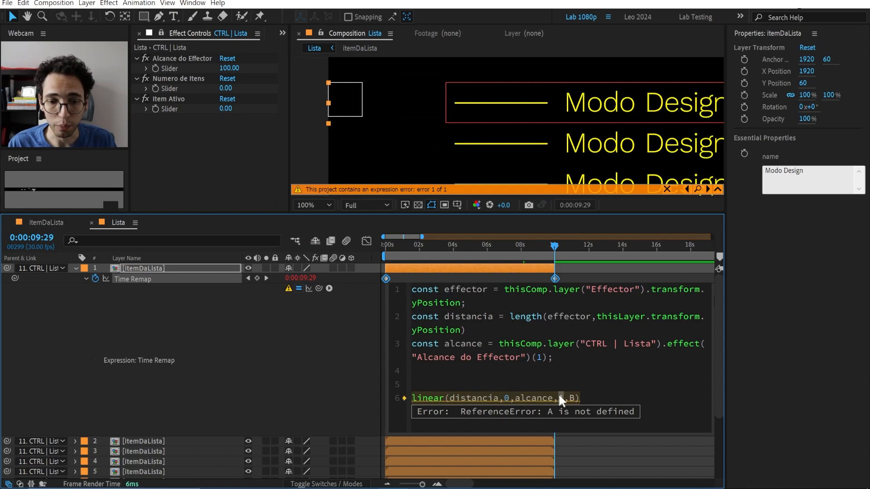
{"action": "type", "text": "0"}
{"action": "key", "text": "Right"}
{"action": "type", "text": "0"}
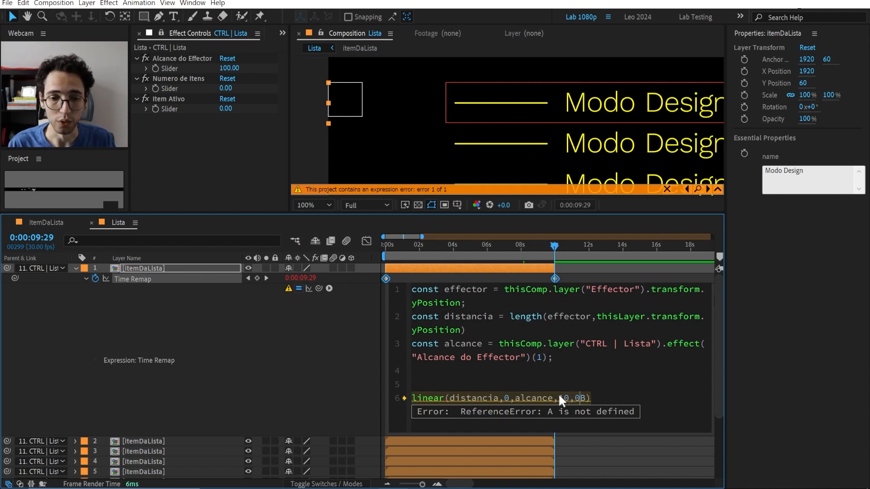
{"action": "key", "text": "BackSpace"}
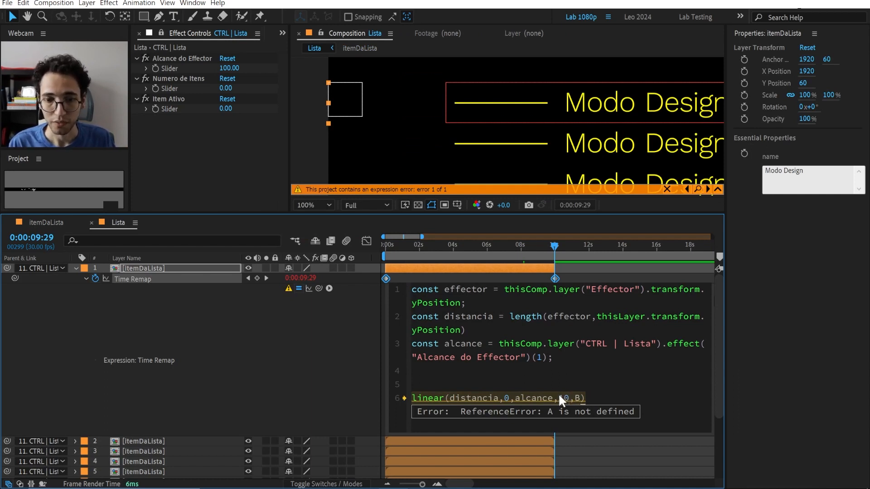
{"action": "left_click", "coordinate": [269, 378]}
{"action": "left_click", "coordinate": [593, 399]}
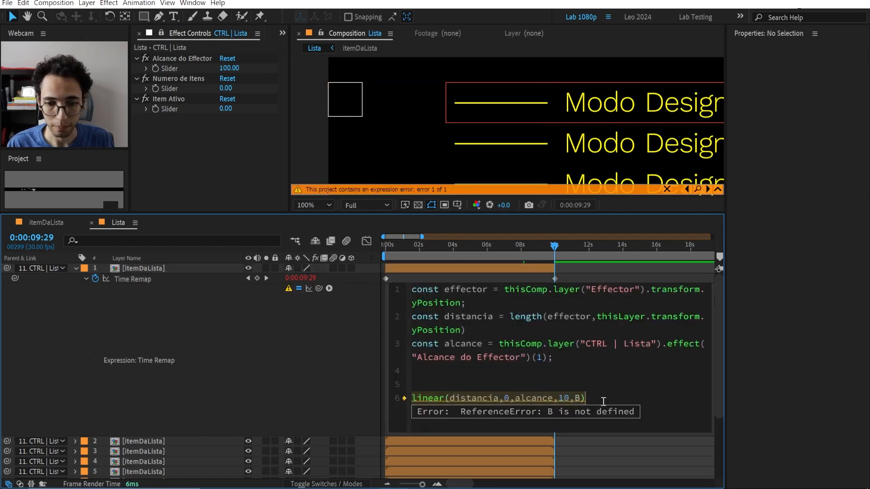
{"action": "left_click", "coordinate": [581, 397]}
{"action": "key", "text": "BackSpace"}
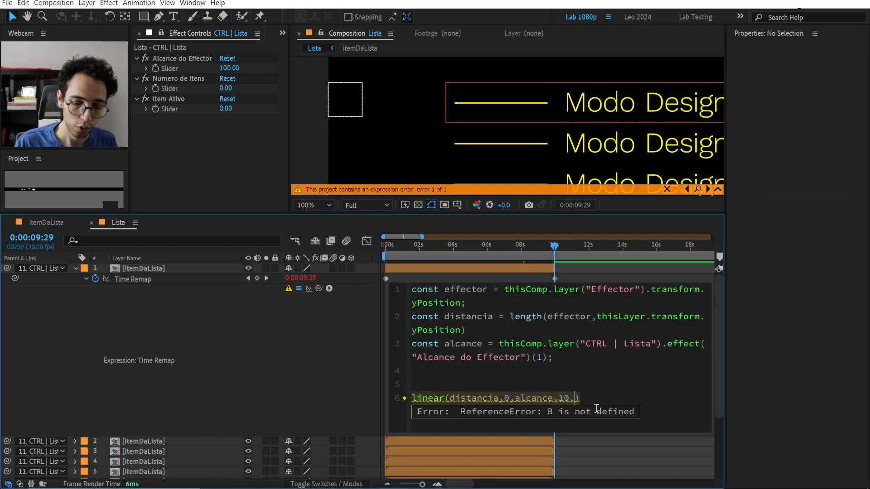
{"action": "type", "text": "0"}
{"action": "left_click", "coordinate": [309, 365]}
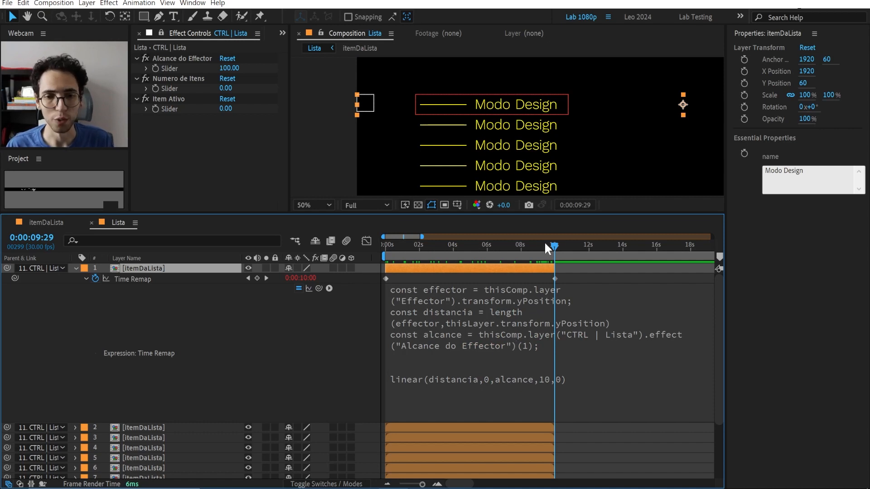
Return the playhead to 0:00:00:00 and select the Effector layer to check its area over the first list item.
{"action": "left_click_drag", "start_coordinate": [555, 244], "coordinate": [342, 275]}
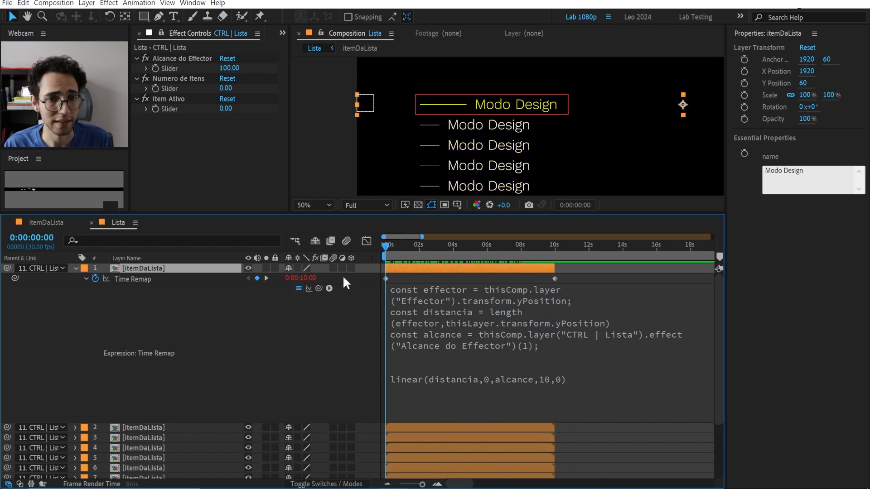
{"action": "left_click", "coordinate": [322, 319]}
{"action": "left_click", "coordinate": [459, 104]}
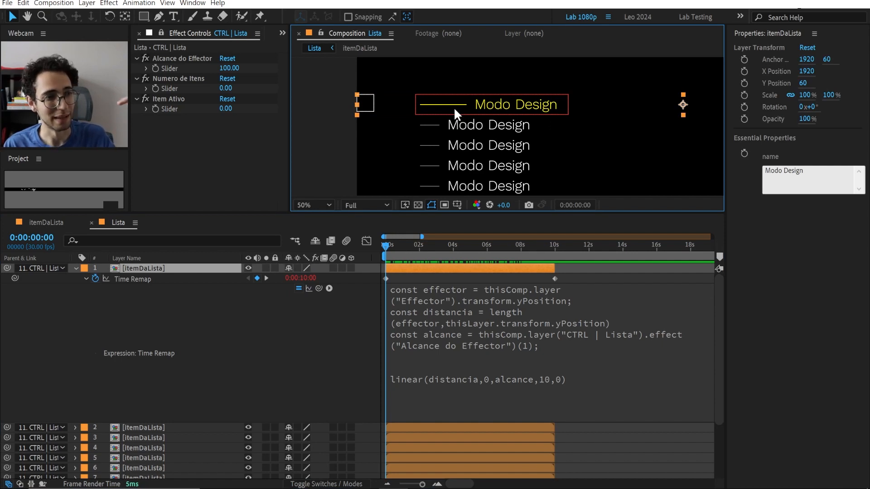
{"action": "scroll", "coordinate": [177, 280], "scroll_direction": "down", "scroll_amount": 4}
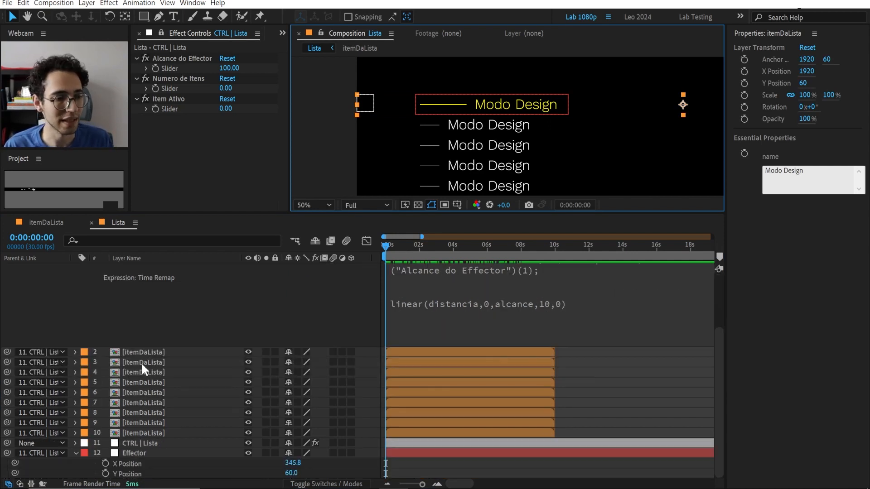
{"action": "left_click", "coordinate": [140, 453]}
{"action": "left_click", "coordinate": [452, 107]}
{"action": "mouse_move", "coordinate": [453, 107]}
{"action": "left_mouse_down"}
{"action": "mouse_move", "coordinate": [454, 141]}
{"action": "mouse_move", "coordinate": [457, 91]}
{"action": "mouse_move", "coordinate": [455, 145]}
{"action": "mouse_move", "coordinate": [450, 87]}
{"action": "mouse_move", "coordinate": [454, 135]}
{"action": "mouse_move", "coordinate": [458, 88]}
{"action": "mouse_move", "coordinate": [455, 111]}
{"action": "mouse_move", "coordinate": [455, 104]}
{"action": "left_mouse_up"}
Review the Time Remap expression, highlighting the thisLayer reference in the distancia line.
{"action": "left_click", "coordinate": [585, 367]}
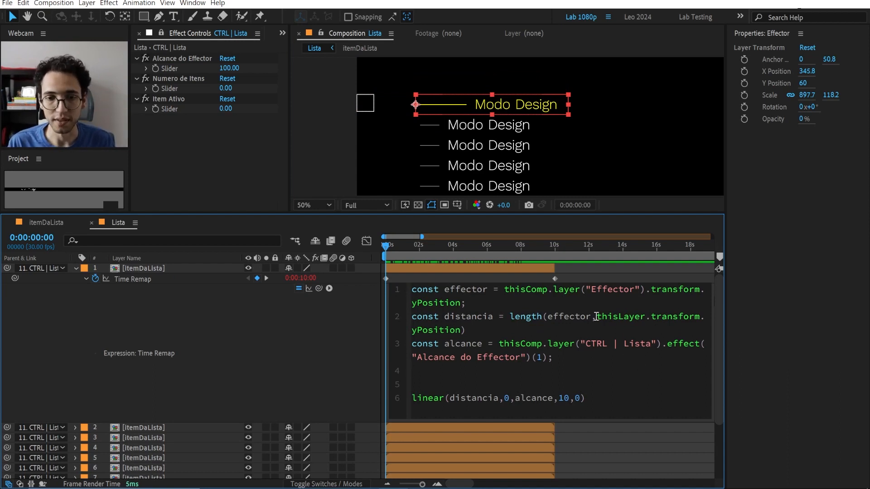
{"action": "left_click_drag", "start_coordinate": [597, 317], "coordinate": [641, 316]}
{"action": "left_click", "coordinate": [528, 364]}
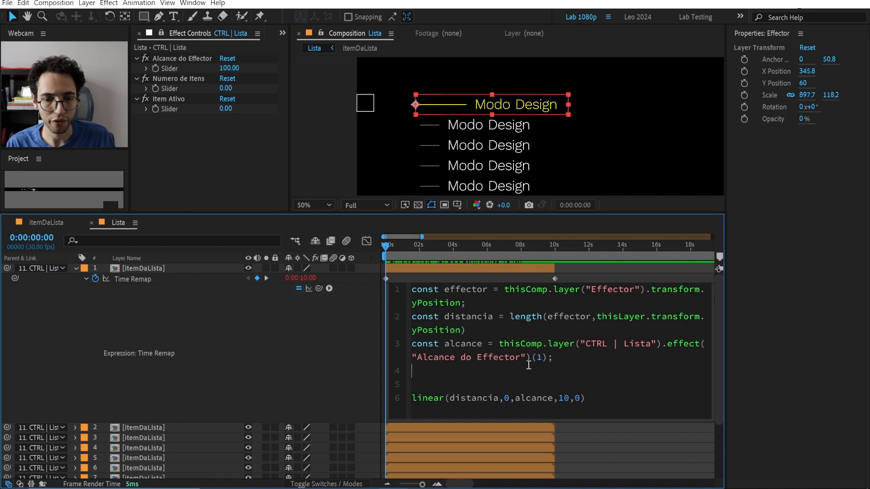
Copy only the expression from the first itemDaLista layer's Time Remap property.
{"action": "left_click", "coordinate": [380, 359]}
{"action": "left_click", "coordinate": [122, 279]}
{"action": "right_click", "coordinate": [132, 278]}
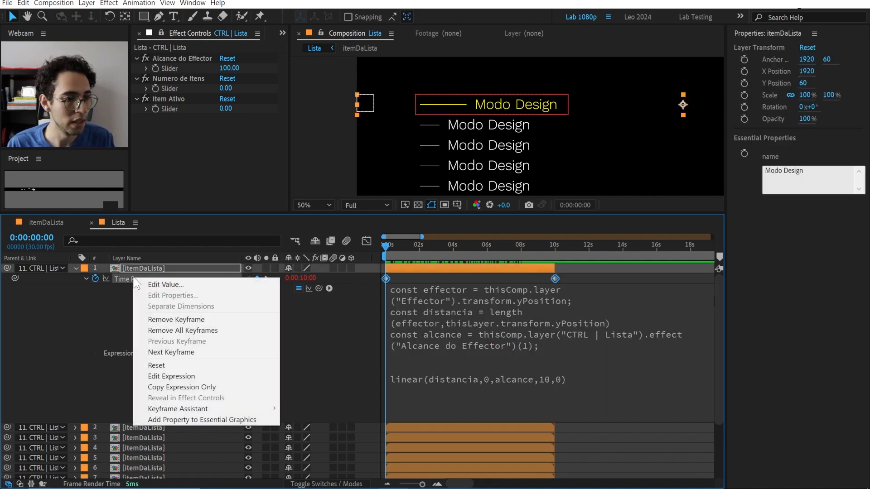
{"action": "left_click", "coordinate": [178, 386]}
Enable time remapping on the remaining itemDaLista layers, 2 through 10.
{"action": "scroll", "coordinate": [172, 388], "scroll_direction": "down", "scroll_amount": 2}
{"action": "left_click", "coordinate": [162, 387]}
{"action": "scroll", "coordinate": [161, 408], "scroll_direction": "down", "scroll_amount": 2}
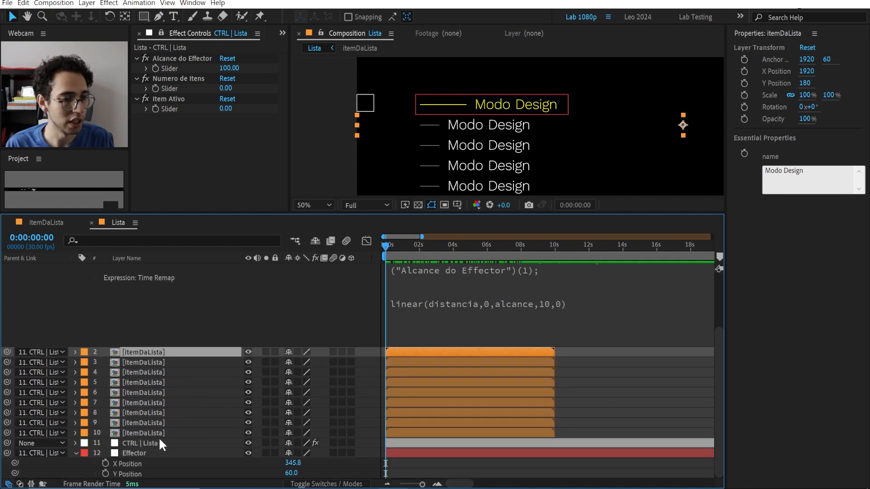
{"action": "left_click", "coordinate": [160, 429], "text": "shift"}
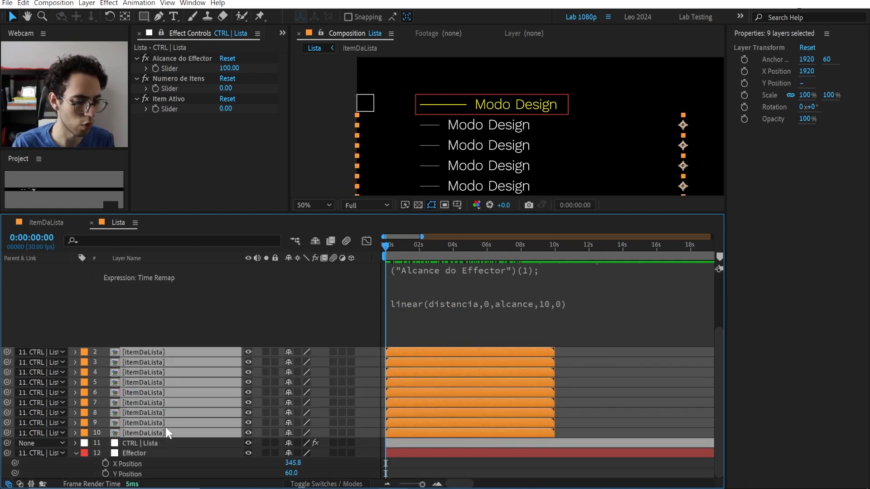
{"action": "key", "text": "ctrl+alt+t"}
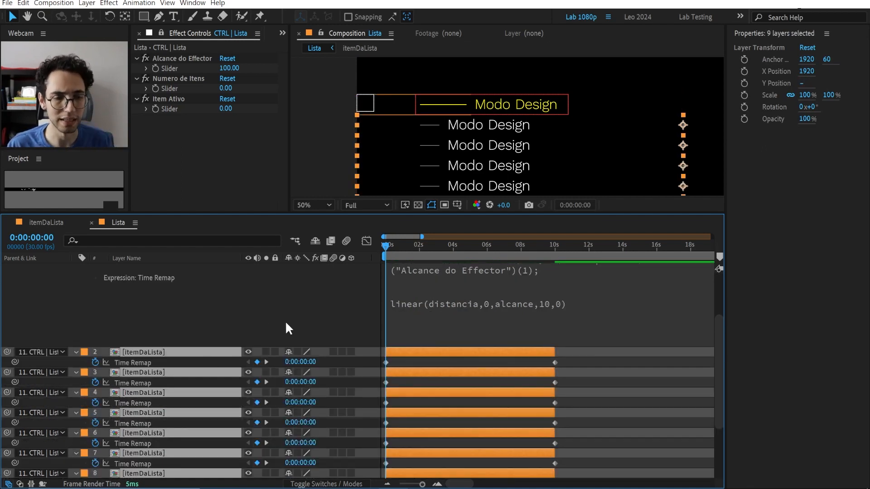
Paste the copied expression onto the Time Remap property of itemDaLista layers 2 through 10, and deselect everything.
{"action": "left_click_drag", "start_coordinate": [393, 360], "coordinate": [385, 443]}
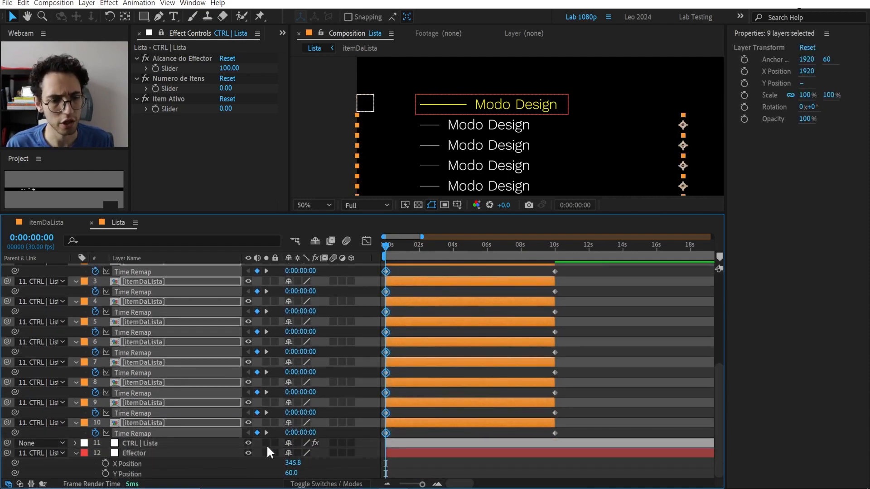
{"action": "left_click", "coordinate": [99, 393], "text": "alt"}
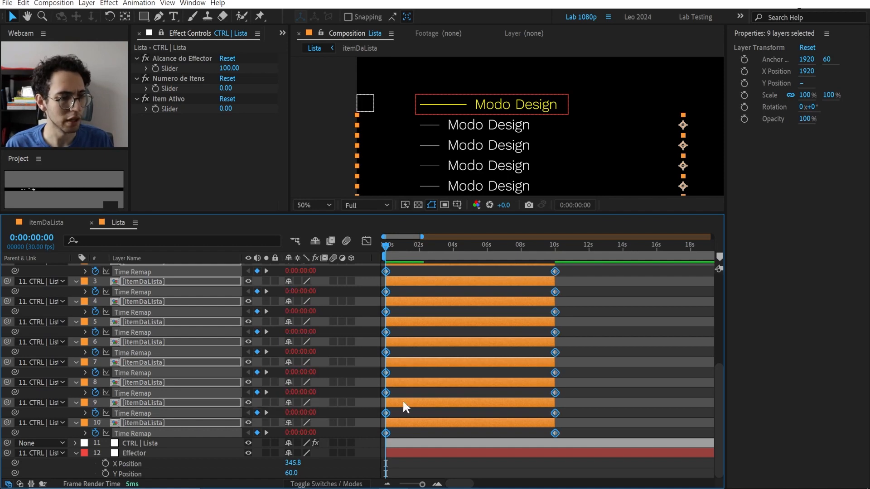
{"action": "left_click", "coordinate": [638, 333]}
Enlarge the composition viewer to show the whole list at 33.3% and keep the playhead at 0:00:00:00.
{"action": "scroll", "coordinate": [553, 148], "scroll_direction": "down", "scroll_amount": 3}
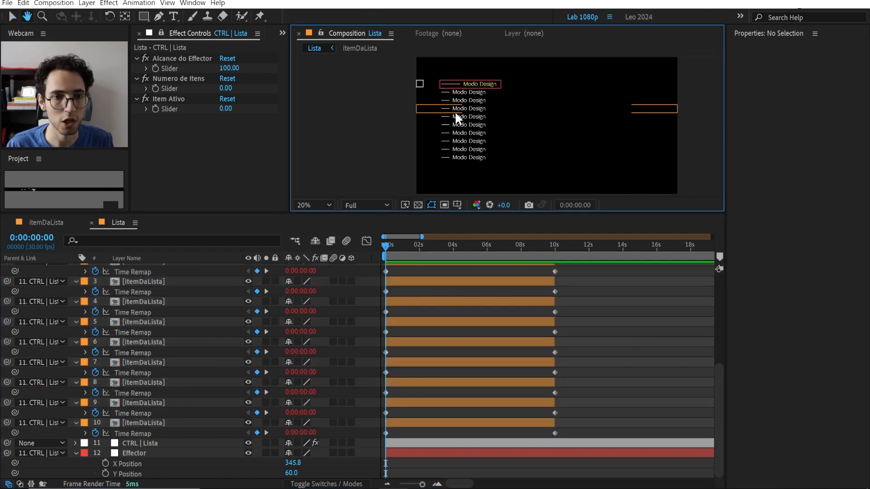
{"action": "scroll", "coordinate": [455, 116], "scroll_direction": "up", "scroll_amount": 2}
{"action": "left_click_drag", "start_coordinate": [463, 224], "coordinate": [463, 265]}
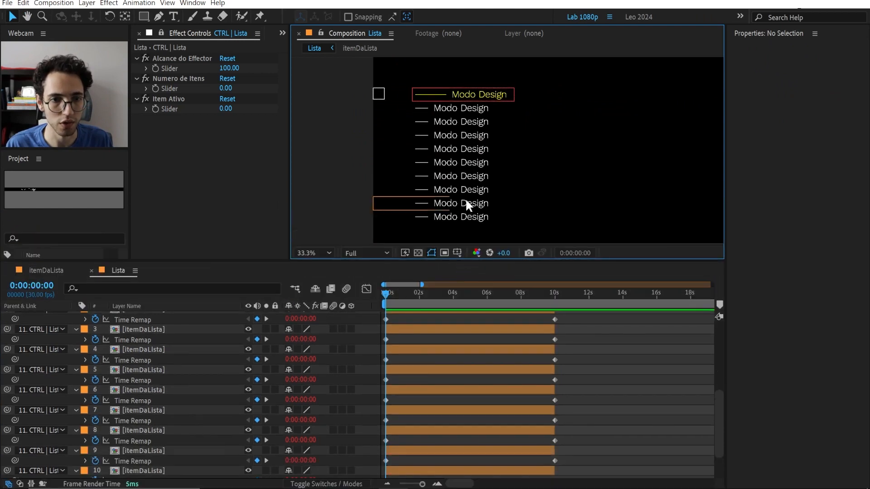
{"action": "left_click_drag", "start_coordinate": [389, 294], "coordinate": [309, 292]}
Test the Effector by moving it down over the lower list items, and undo the move.
{"action": "scroll", "coordinate": [368, 340], "scroll_direction": "down", "scroll_amount": 3}
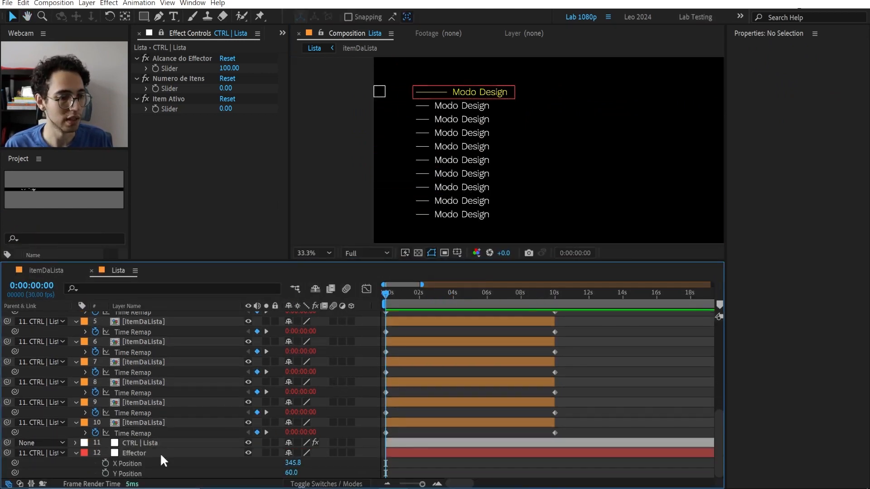
{"action": "left_click", "coordinate": [143, 452]}
{"action": "left_click_drag", "start_coordinate": [494, 90], "coordinate": [500, 190]}
{"action": "key", "text": "ctrl+z"}
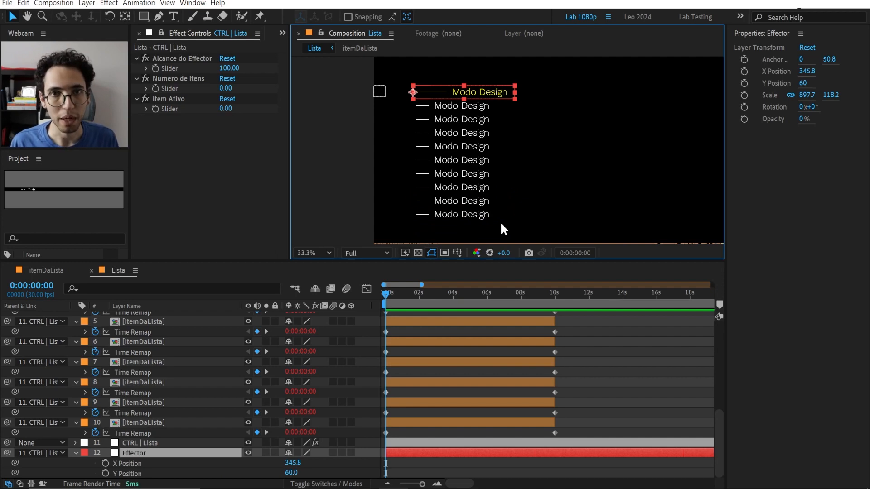